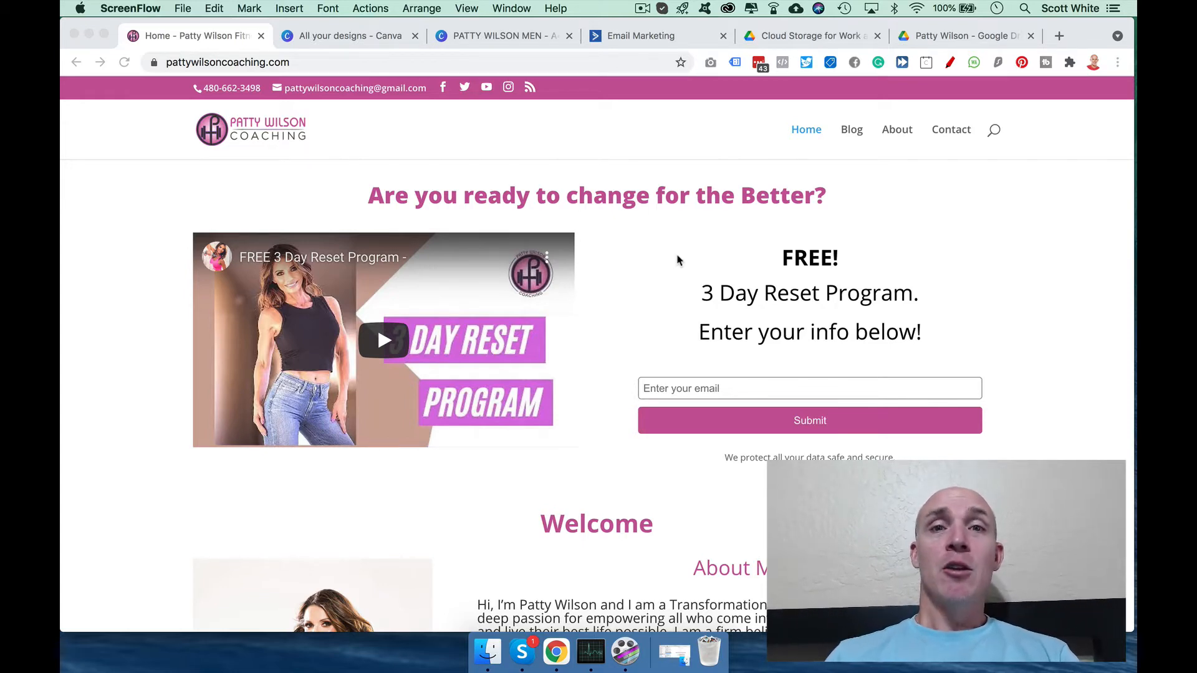
Step: Switch Chrome to the 'All your designs - Canva' tab
{"action": "left_click", "coordinate": [343, 38]}
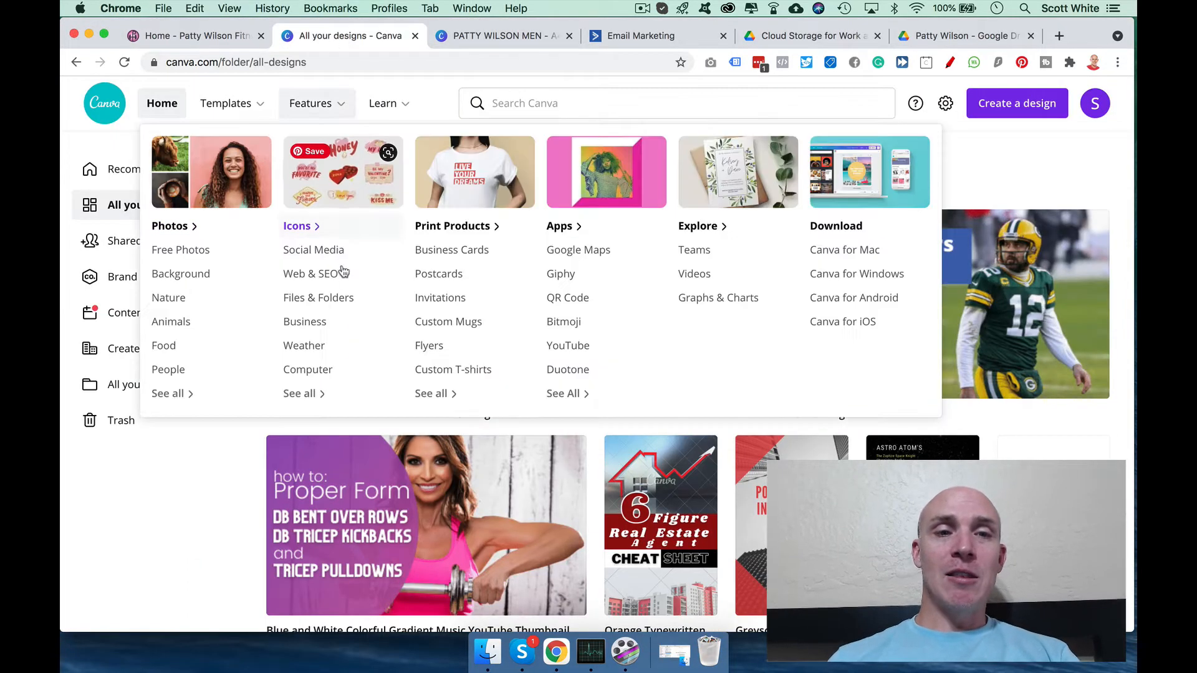
{"action": "left_click", "coordinate": [345, 287]}
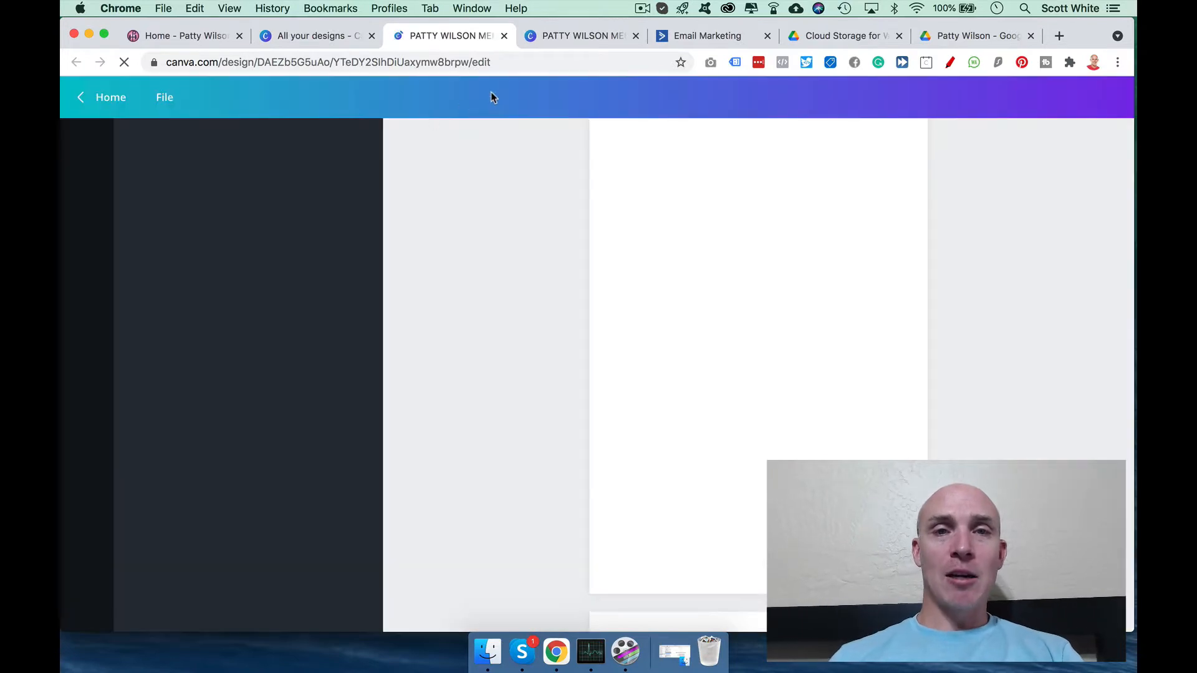
{"action": "left_click", "coordinate": [504, 35]}
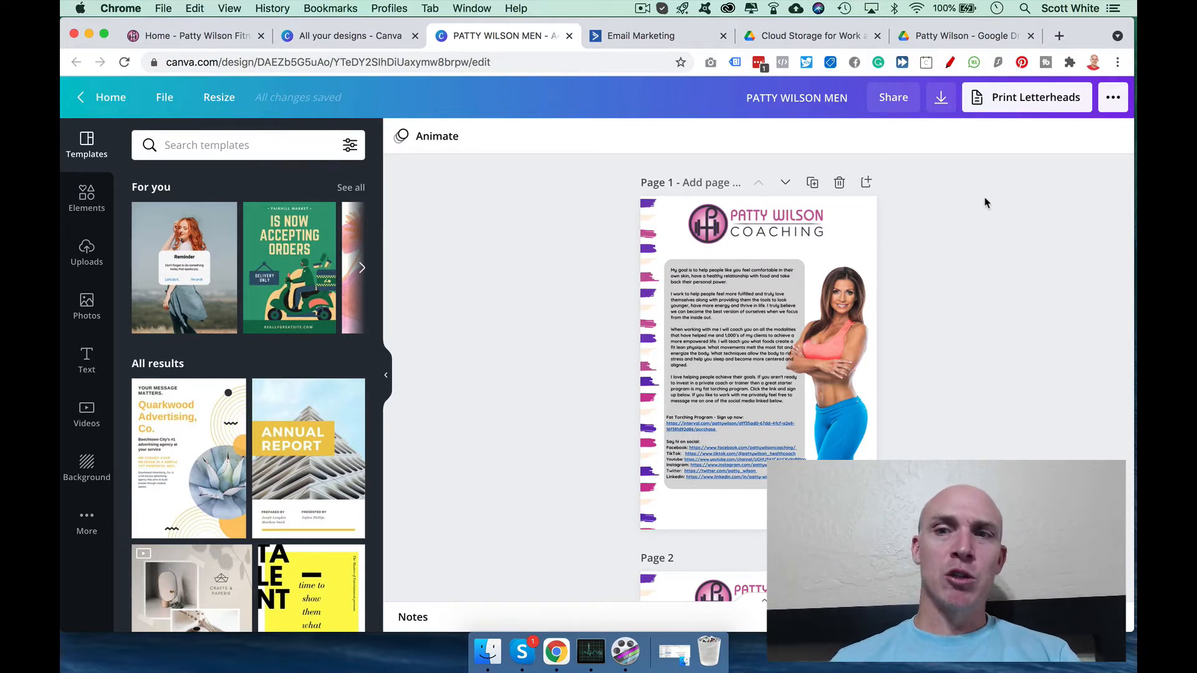
{"action": "left_click", "coordinate": [940, 100]}
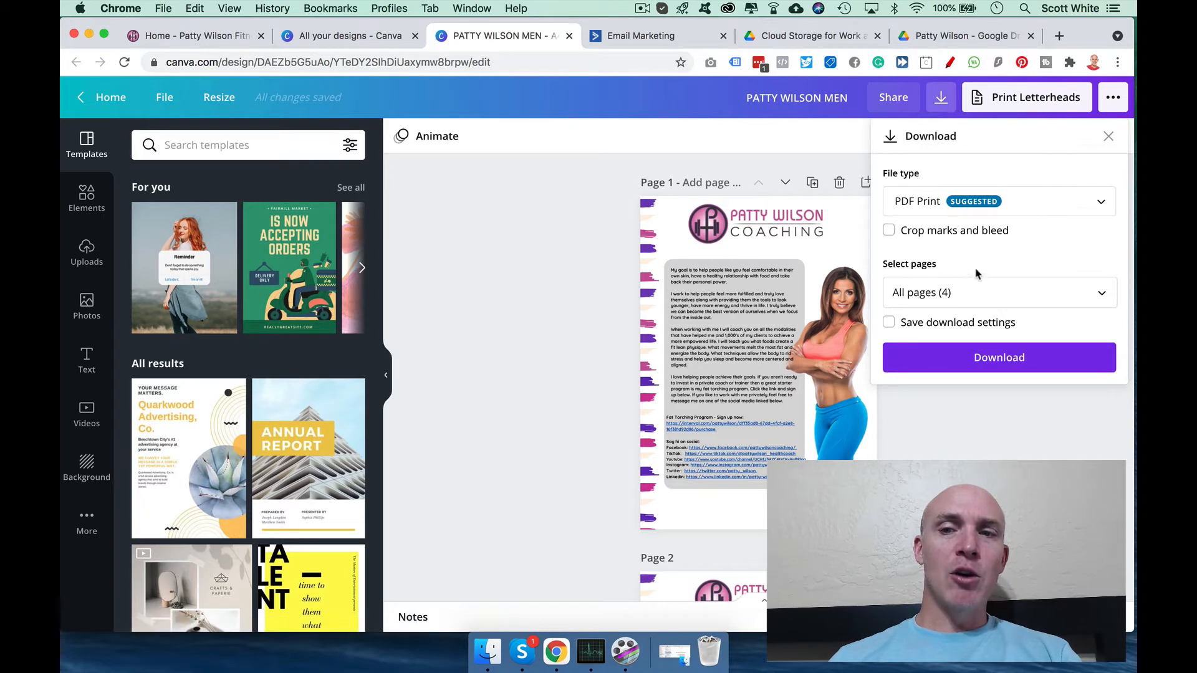
{"action": "left_click", "coordinate": [994, 357]}
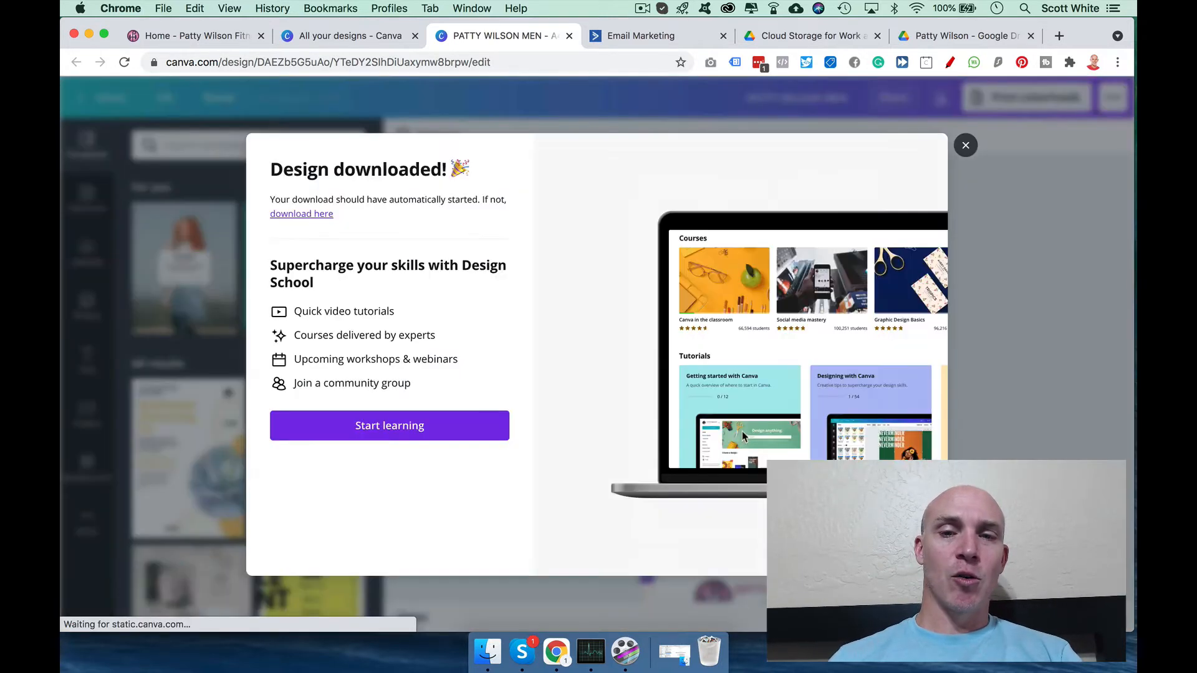
{"action": "left_click", "coordinate": [965, 145]}
{"action": "scroll", "coordinate": [747, 330], "scroll_direction": "up", "scroll_amount": 2}
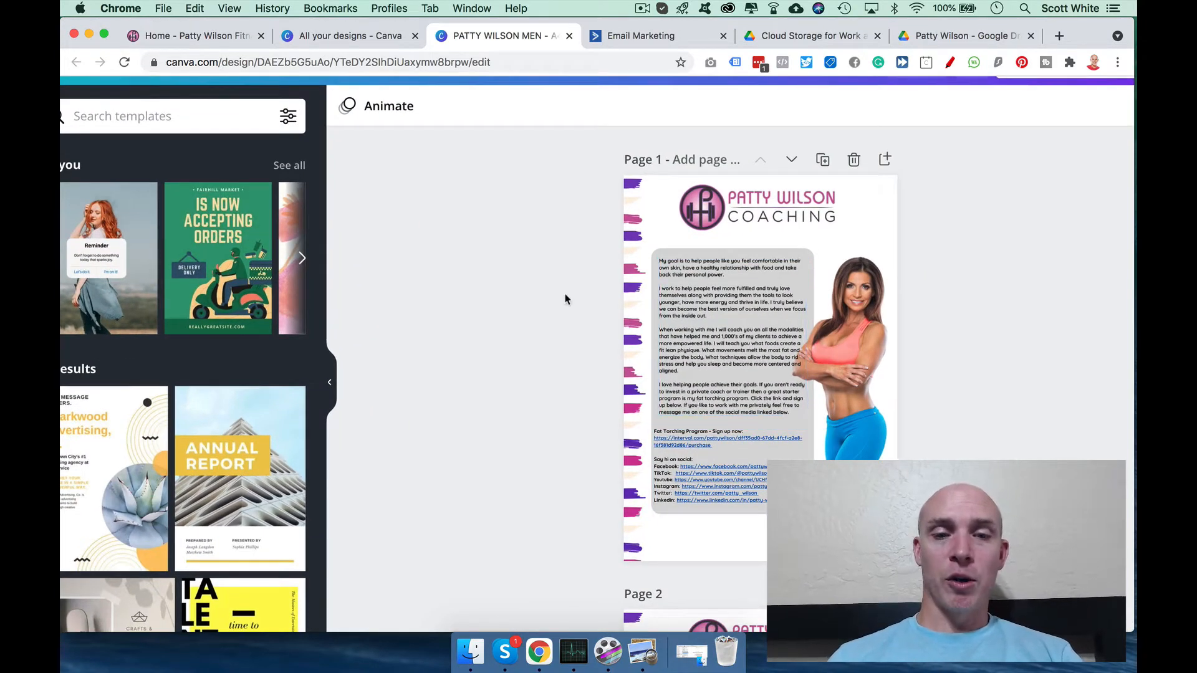
{"action": "left_click", "coordinate": [642, 651]}
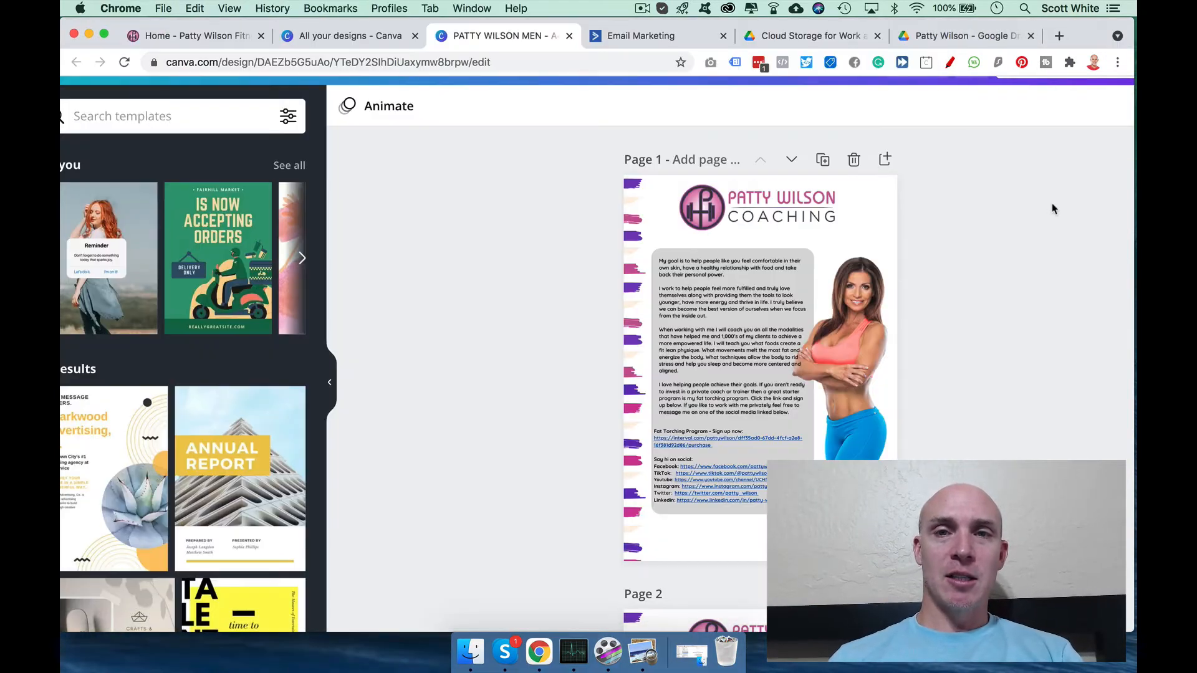
{"action": "left_click", "coordinate": [1053, 209]}
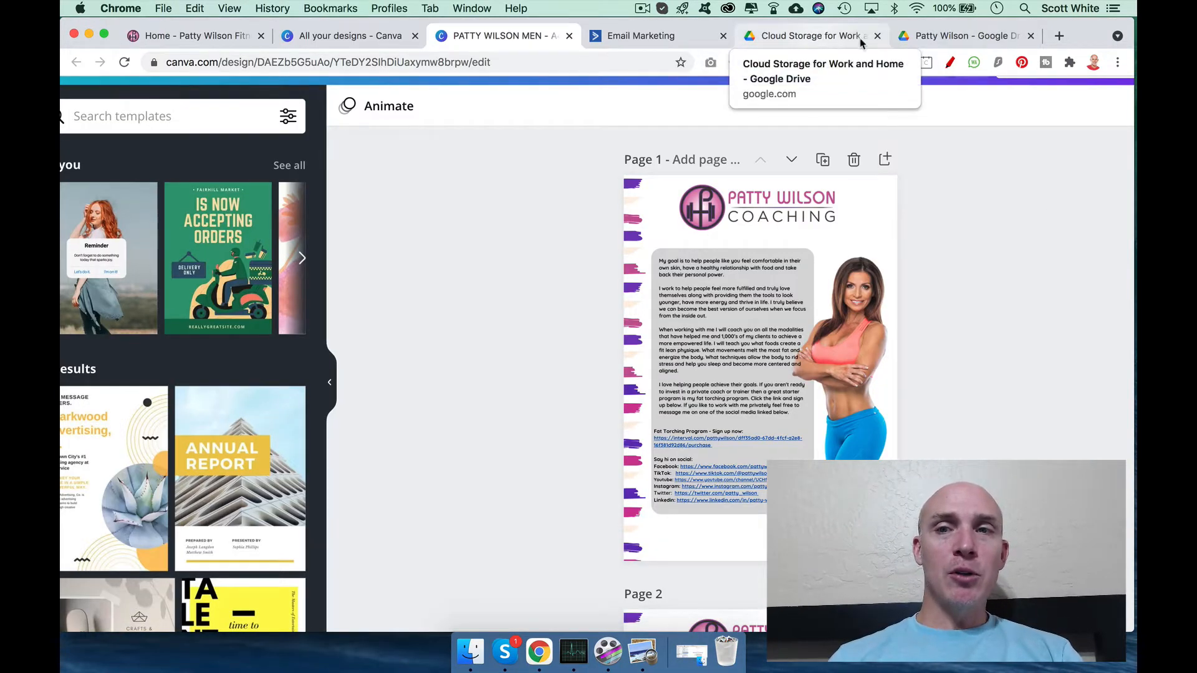
{"action": "left_click", "coordinate": [963, 35]}
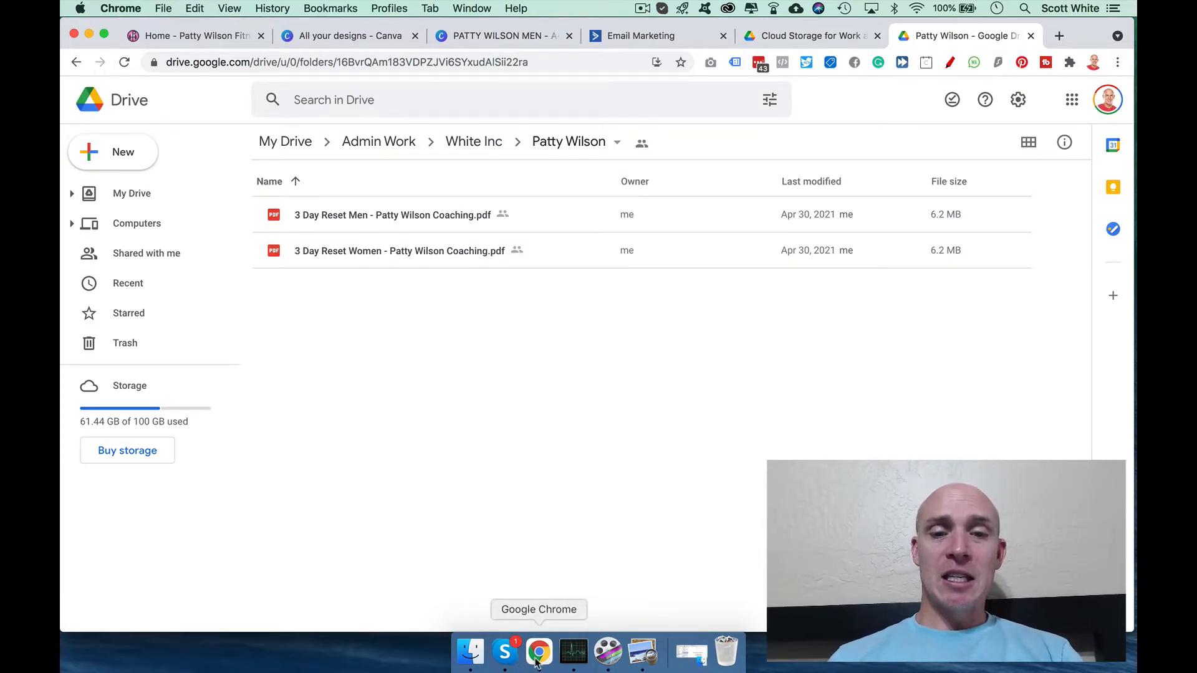
{"action": "left_click", "coordinate": [641, 659]}
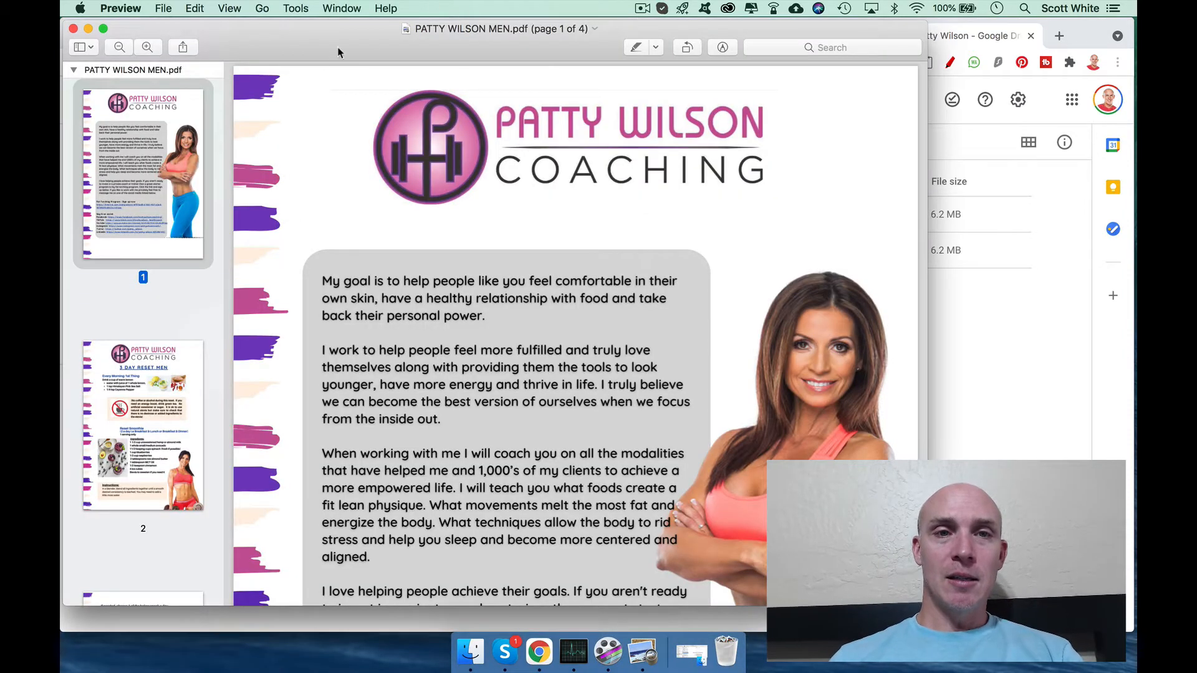
{"action": "left_click_drag", "start_coordinate": [318, 53], "coordinate": [357, 467]}
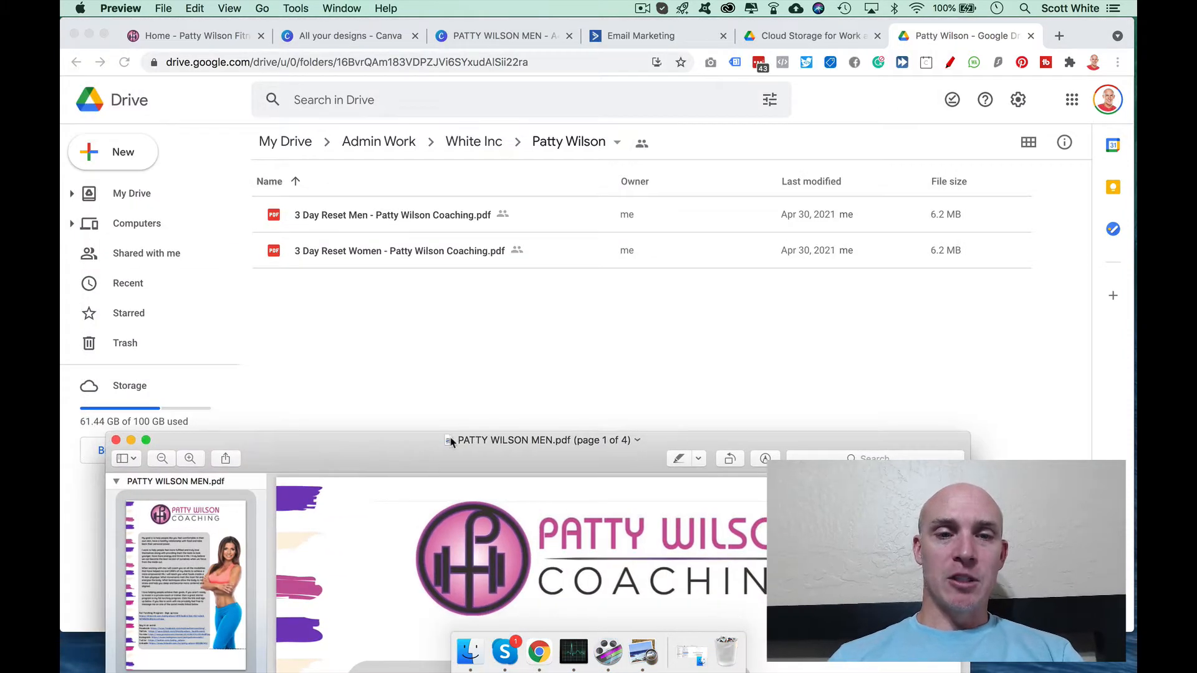
{"action": "left_click_drag", "start_coordinate": [449, 443], "coordinate": [382, 316]}
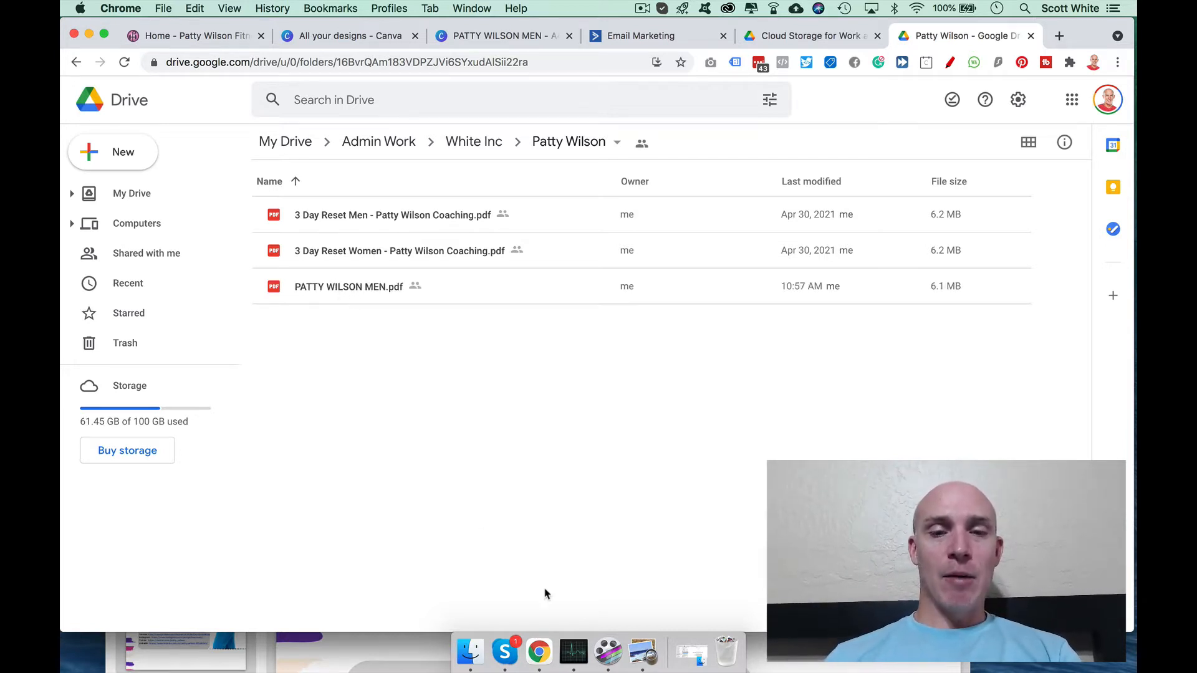
{"action": "left_click", "coordinate": [643, 651]}
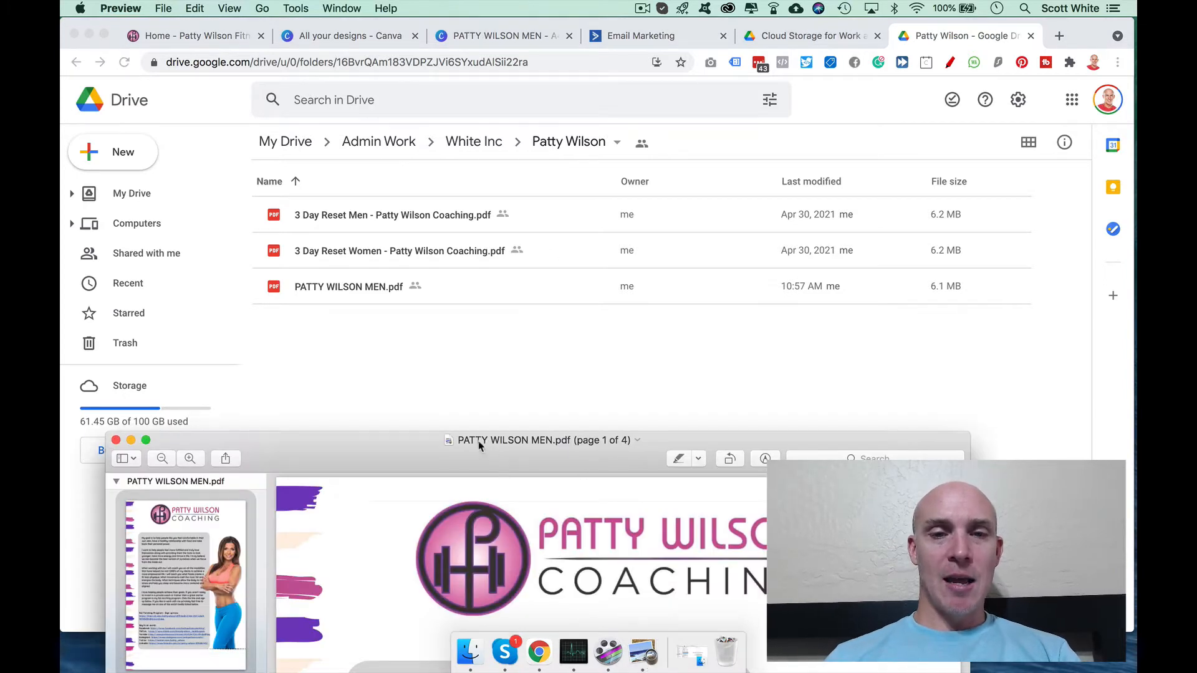
{"action": "left_click", "coordinate": [592, 382]}
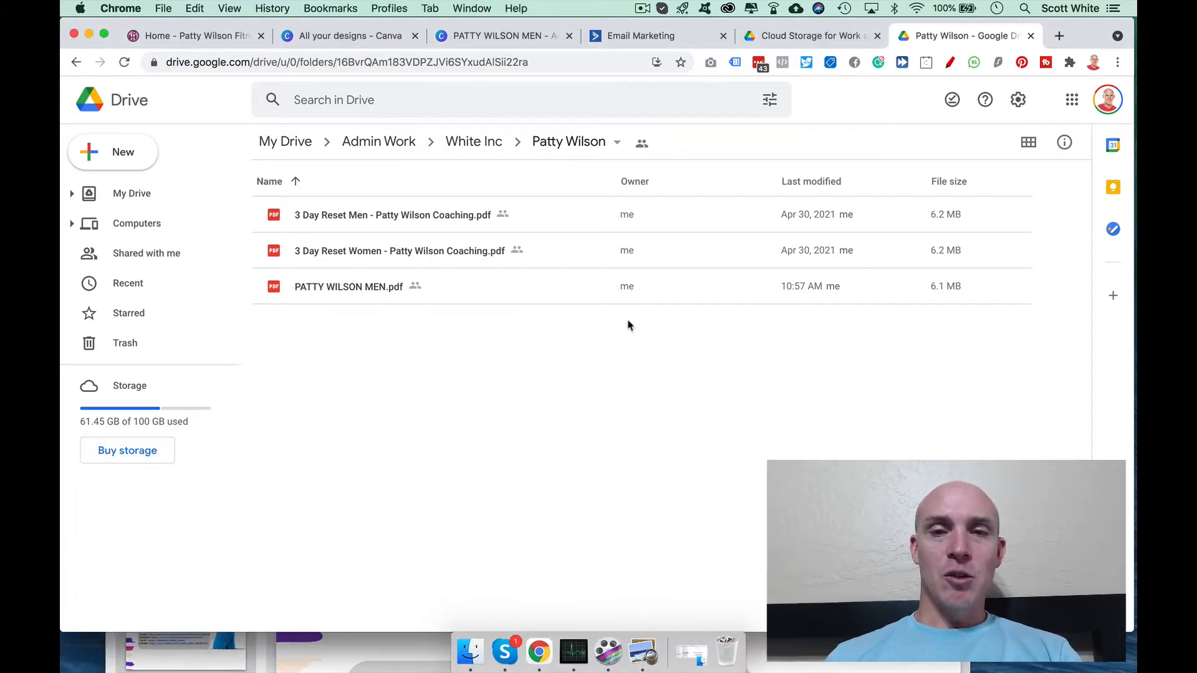
{"action": "left_click", "coordinate": [345, 288]}
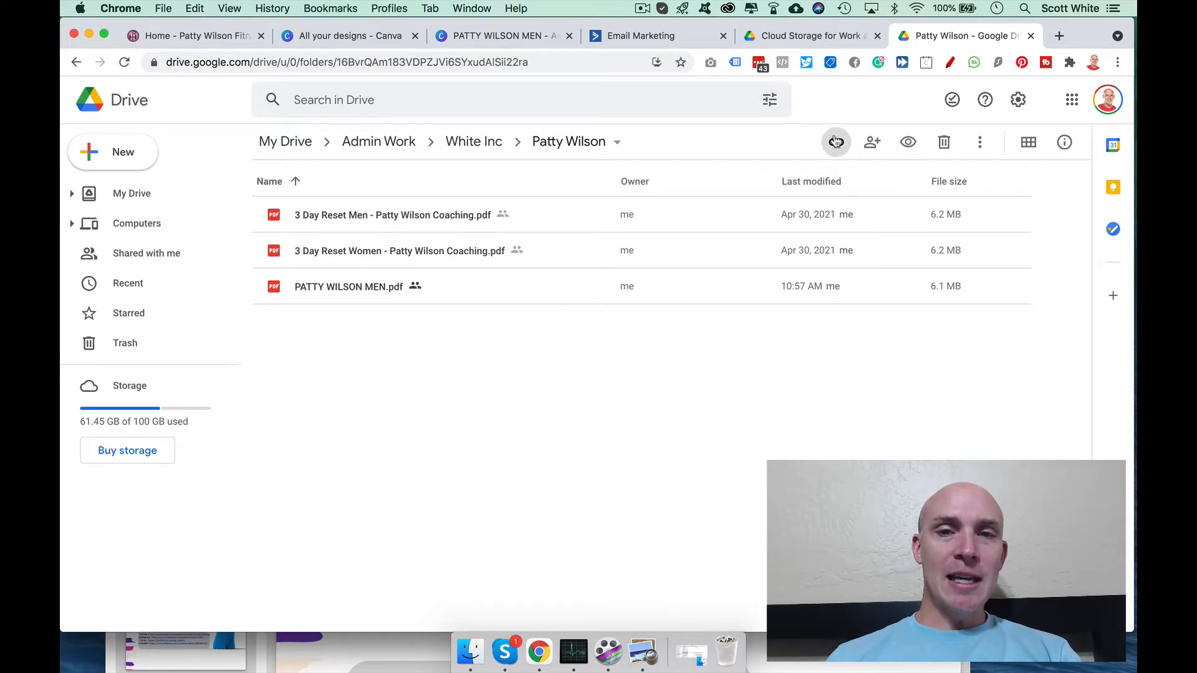
Step: Set PATTY WILSON MEN.pdf sharing to 'Anyone with the link' and copy its public link
{"action": "double_click", "coordinate": [363, 294]}
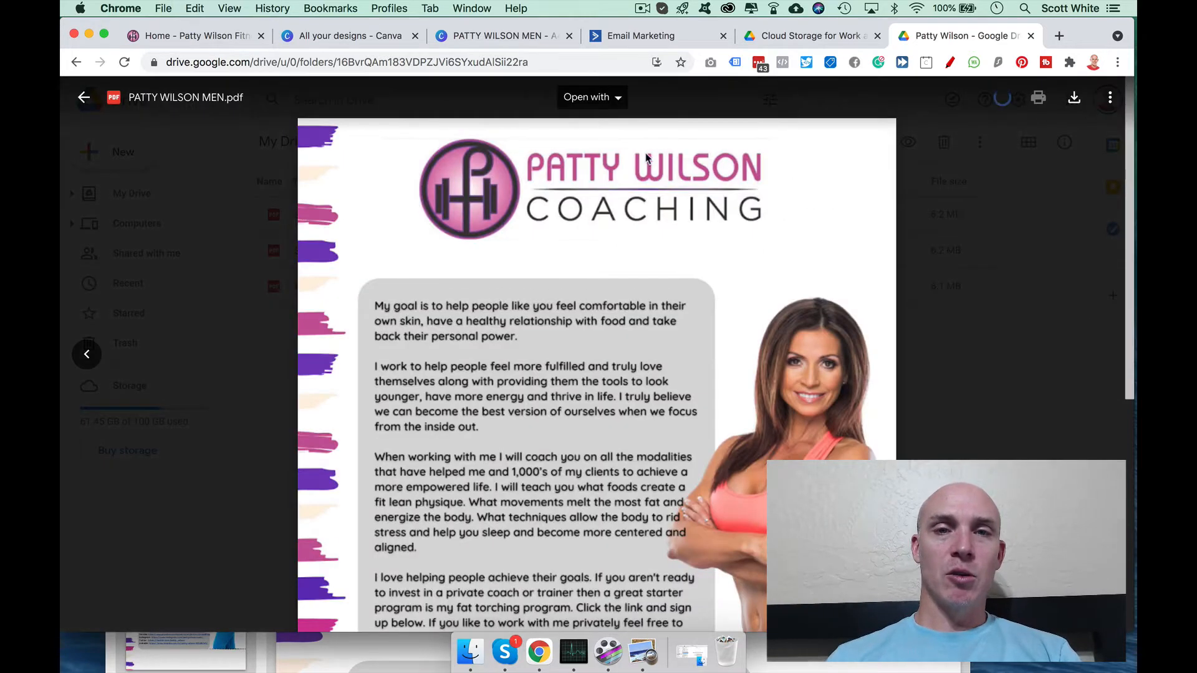
{"action": "left_click", "coordinate": [1106, 106]}
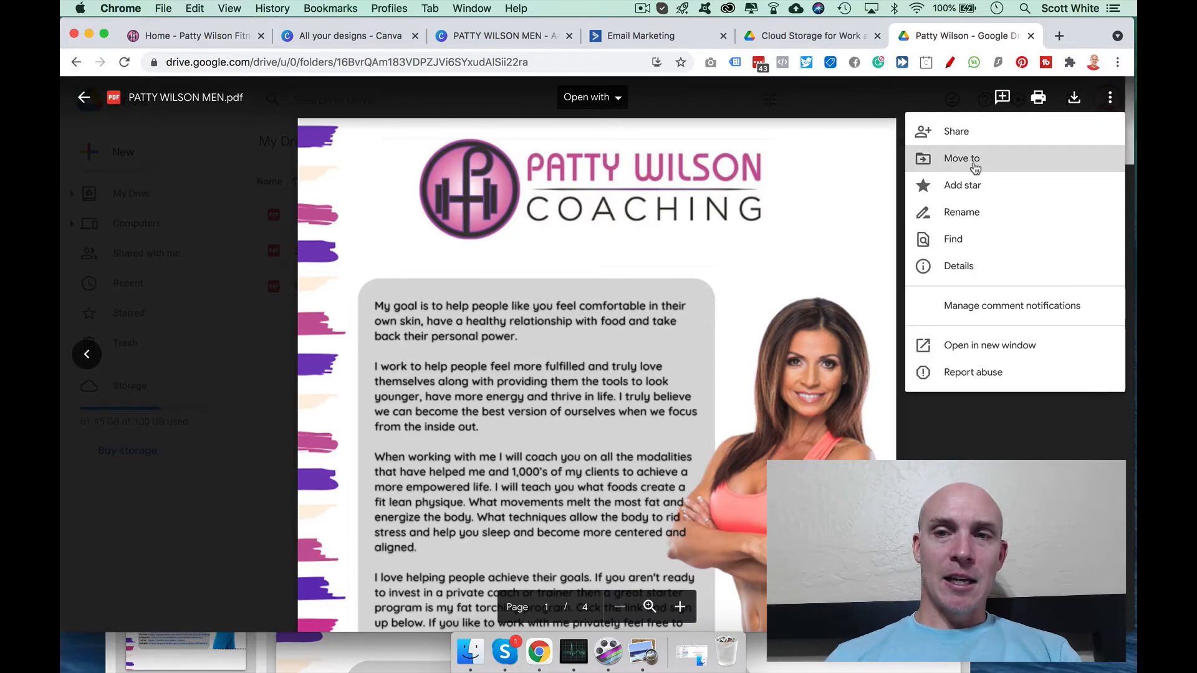
{"action": "left_click", "coordinate": [966, 127]}
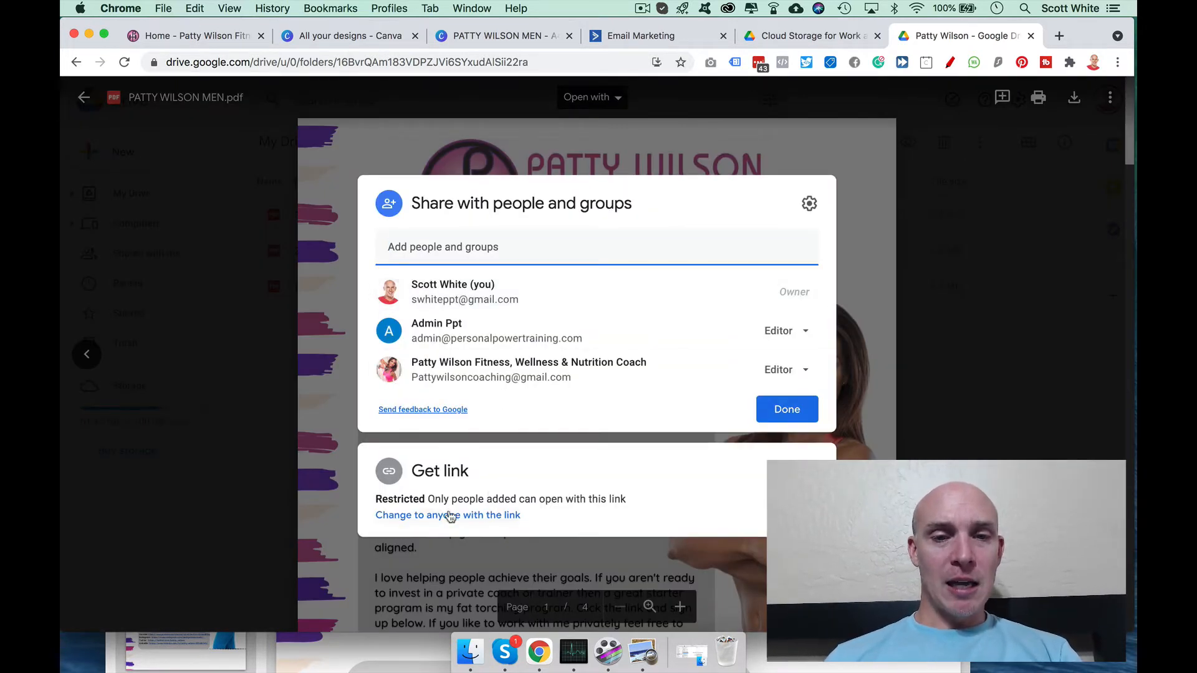
{"action": "left_click", "coordinate": [789, 506]}
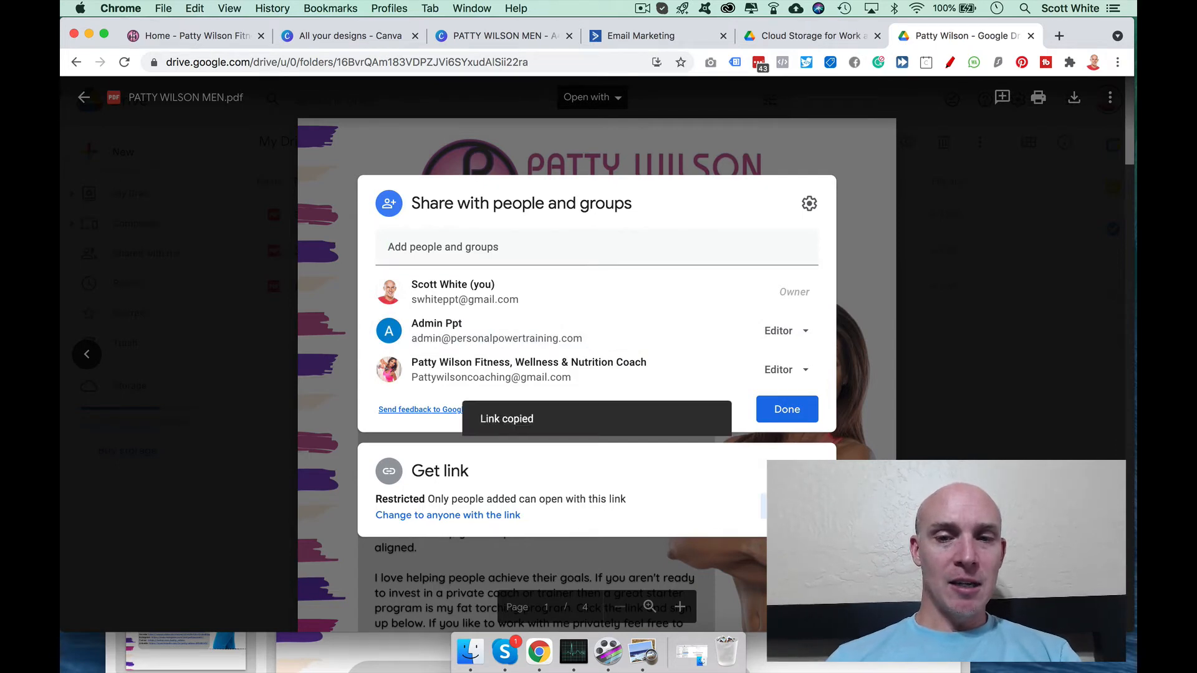
{"action": "left_click", "coordinate": [477, 518]}
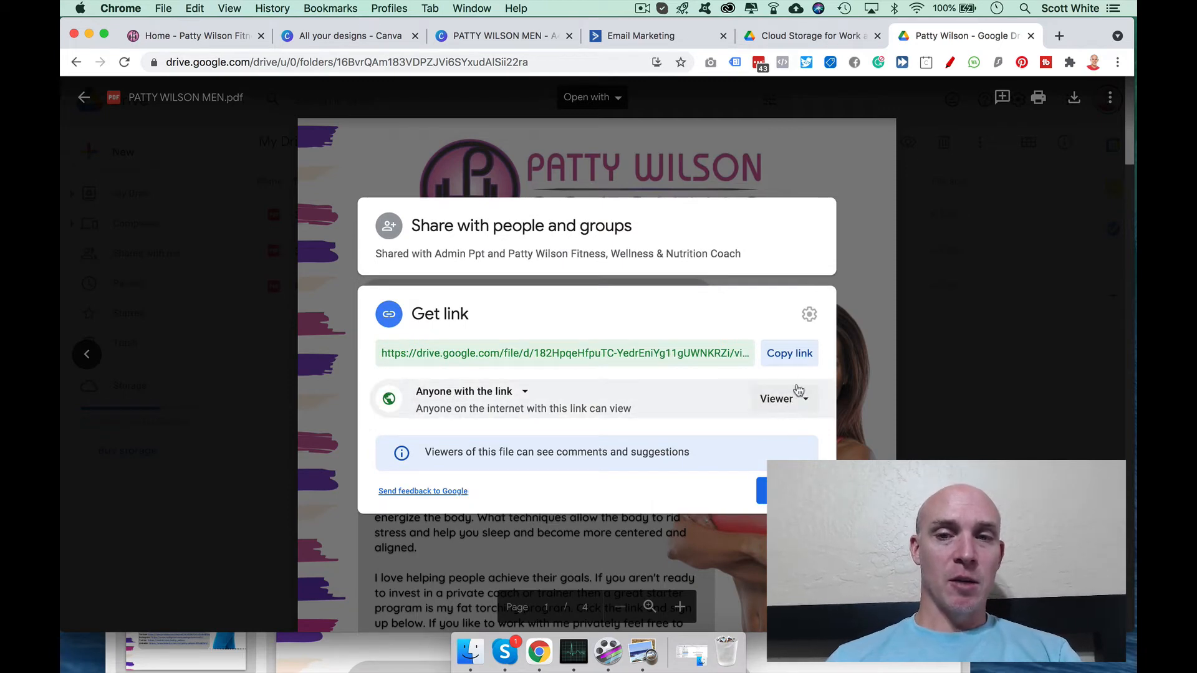
{"action": "left_click", "coordinate": [790, 357]}
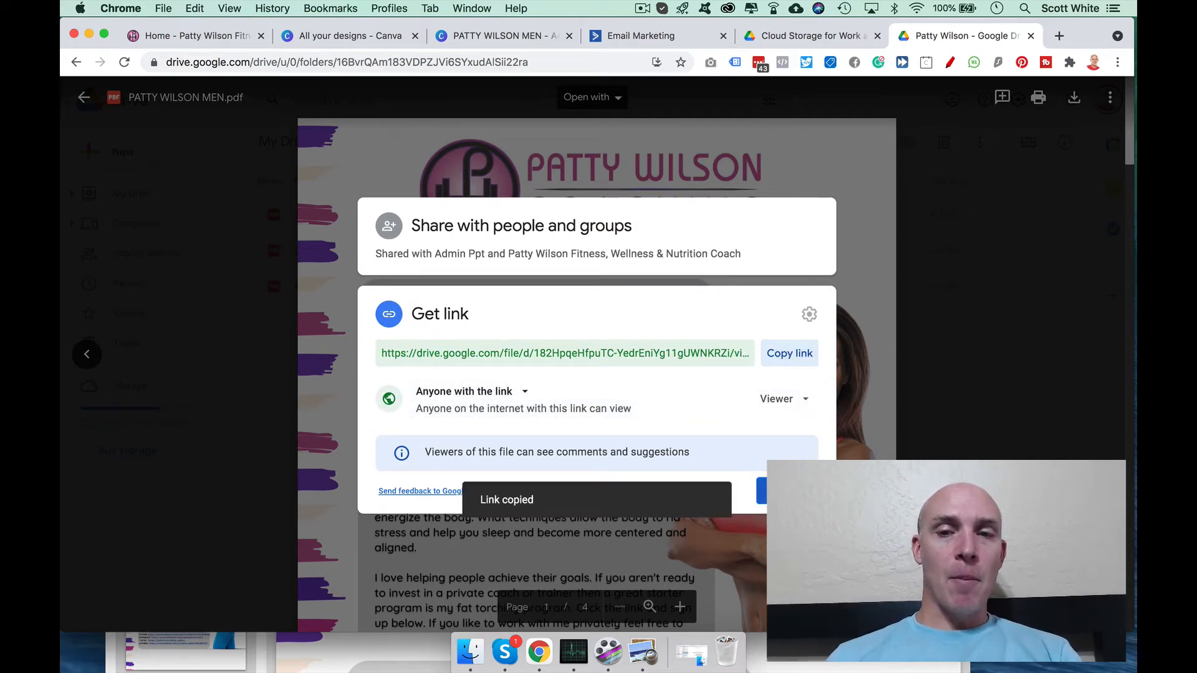
{"action": "left_click", "coordinate": [763, 491]}
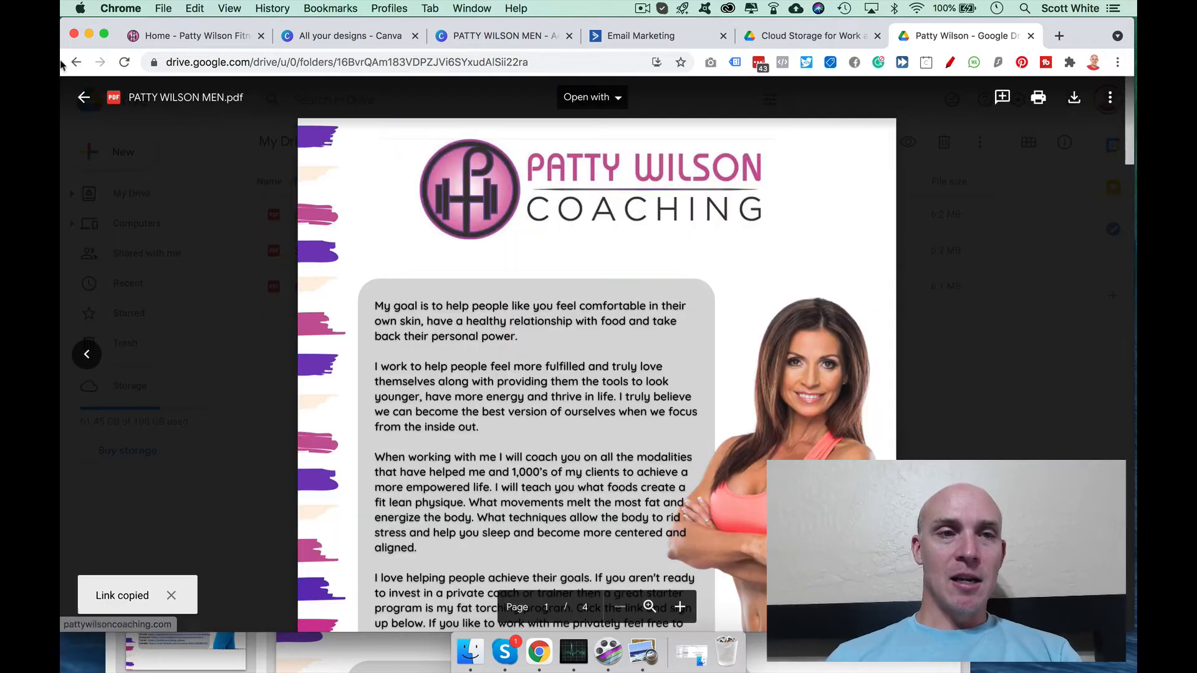
{"action": "left_click", "coordinate": [82, 100]}
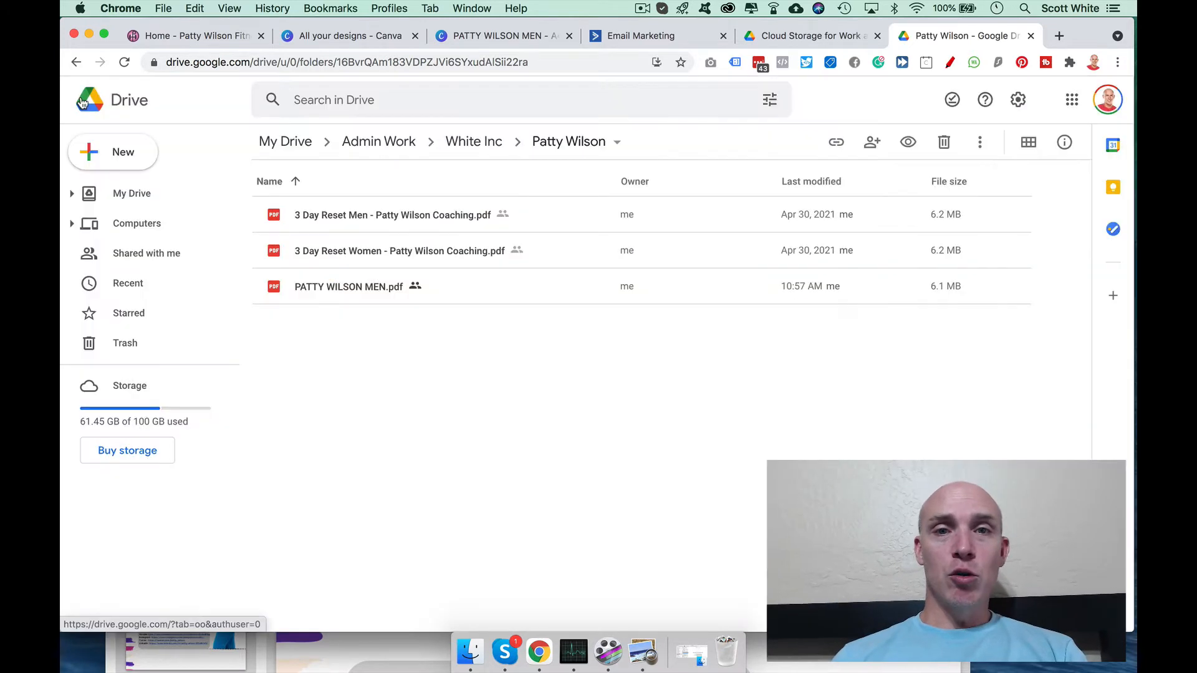
Step: Open Manage Lists in ActiveCampaign, showing 3 day reset program (17) and More Info (2)
{"action": "left_click", "coordinate": [651, 39]}
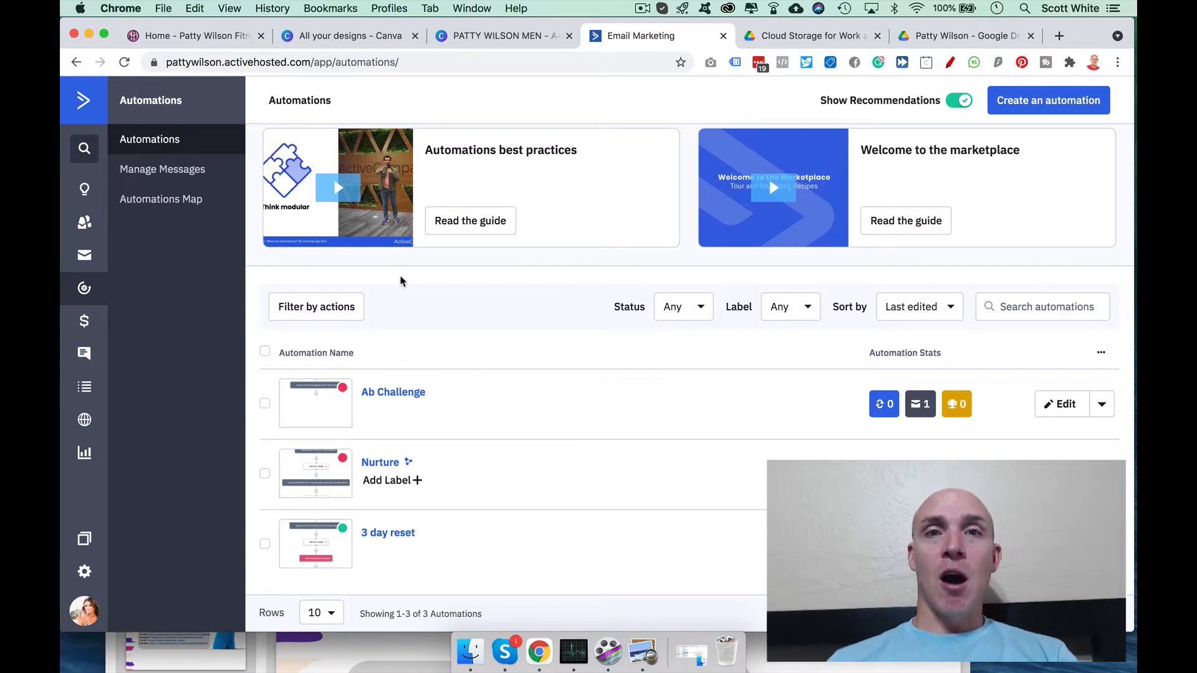
{"action": "left_click", "coordinate": [167, 37]}
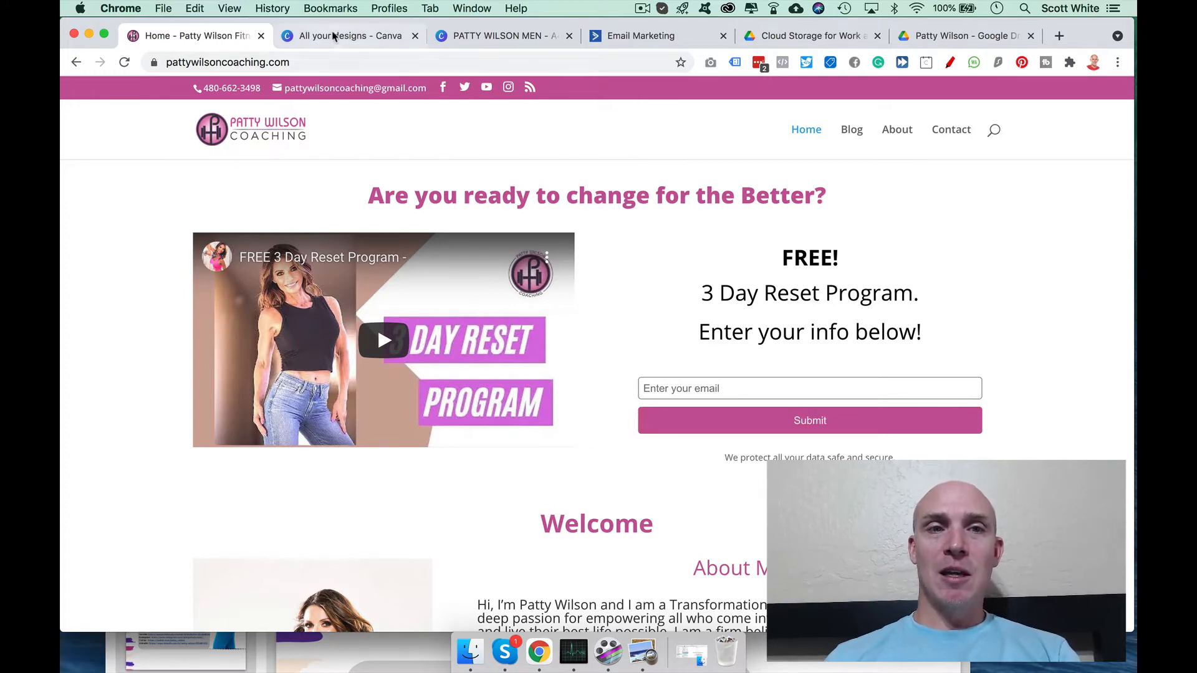
{"action": "left_click", "coordinate": [630, 37]}
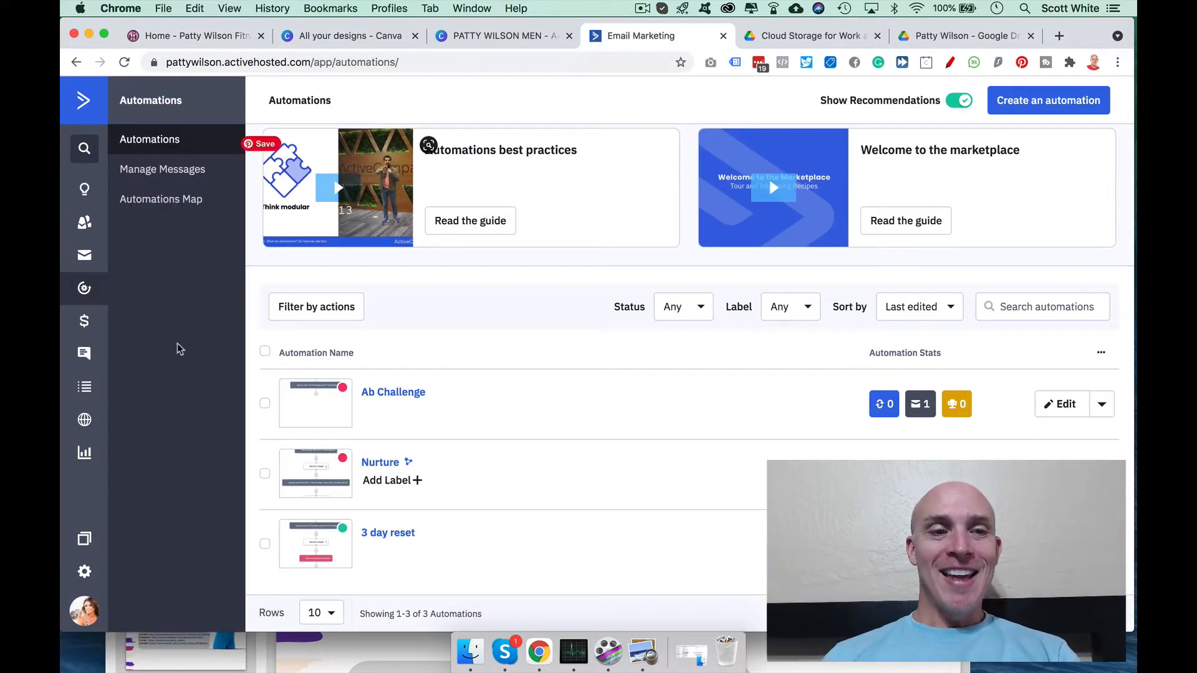
{"action": "left_click", "coordinate": [81, 392]}
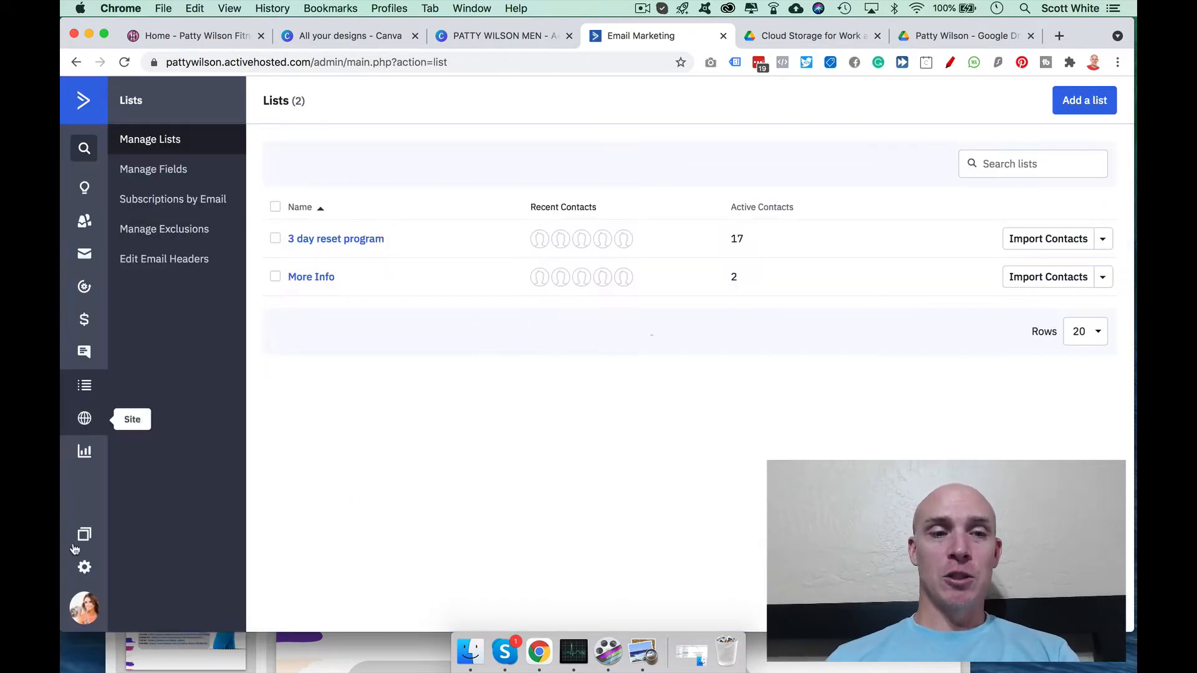
Step: Go to the Forms list and open the 3 day reset form for editing
{"action": "left_click", "coordinate": [82, 431]}
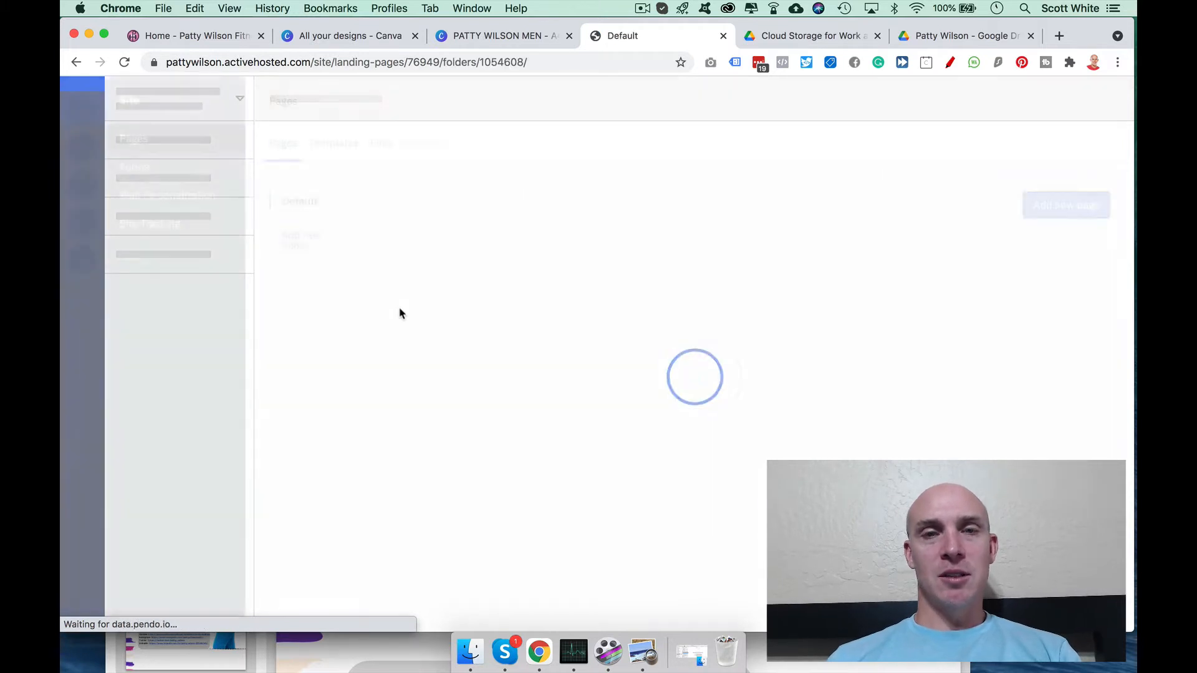
{"action": "left_click", "coordinate": [139, 165]}
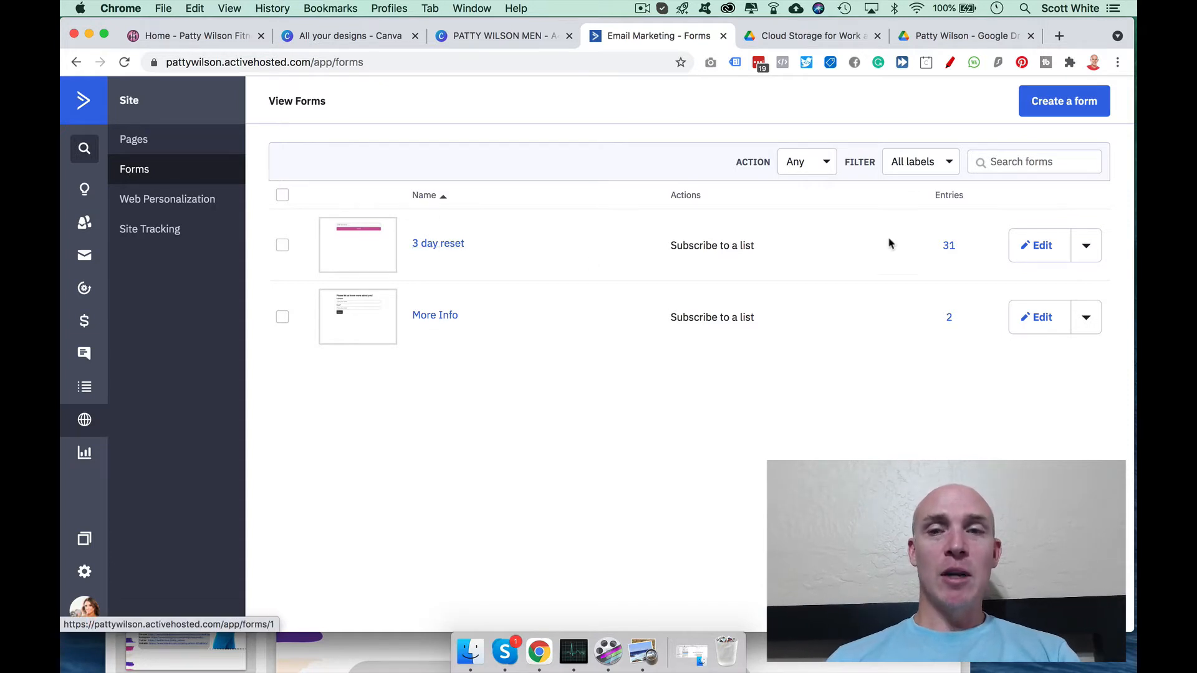
{"action": "left_click", "coordinate": [1086, 246]}
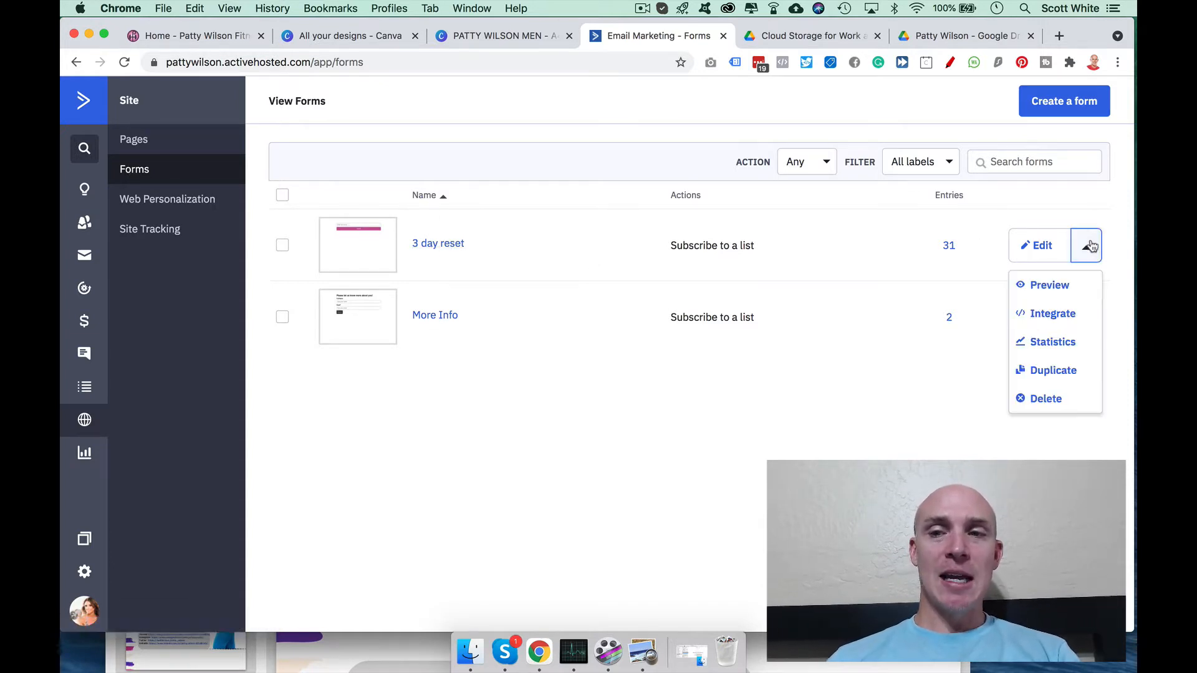
{"action": "left_click", "coordinate": [1048, 258]}
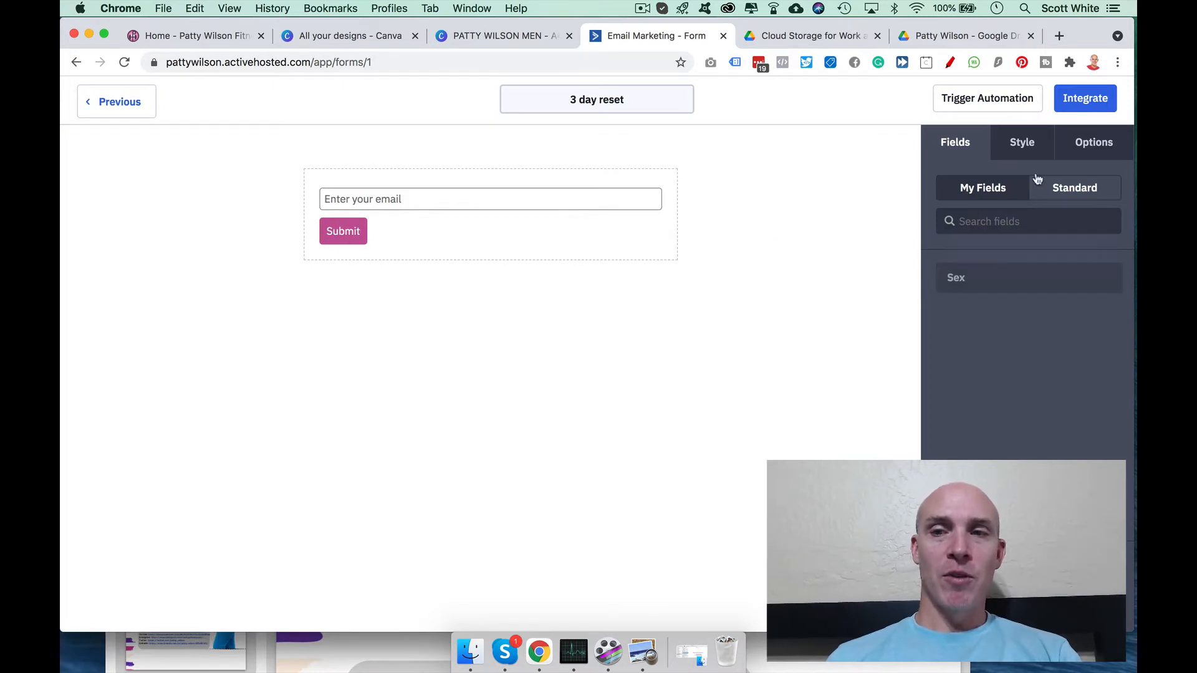
Step: Review the 3 day reset form's On Submit redirect URL and list subscription, then save and exit
{"action": "left_click", "coordinate": [1095, 149]}
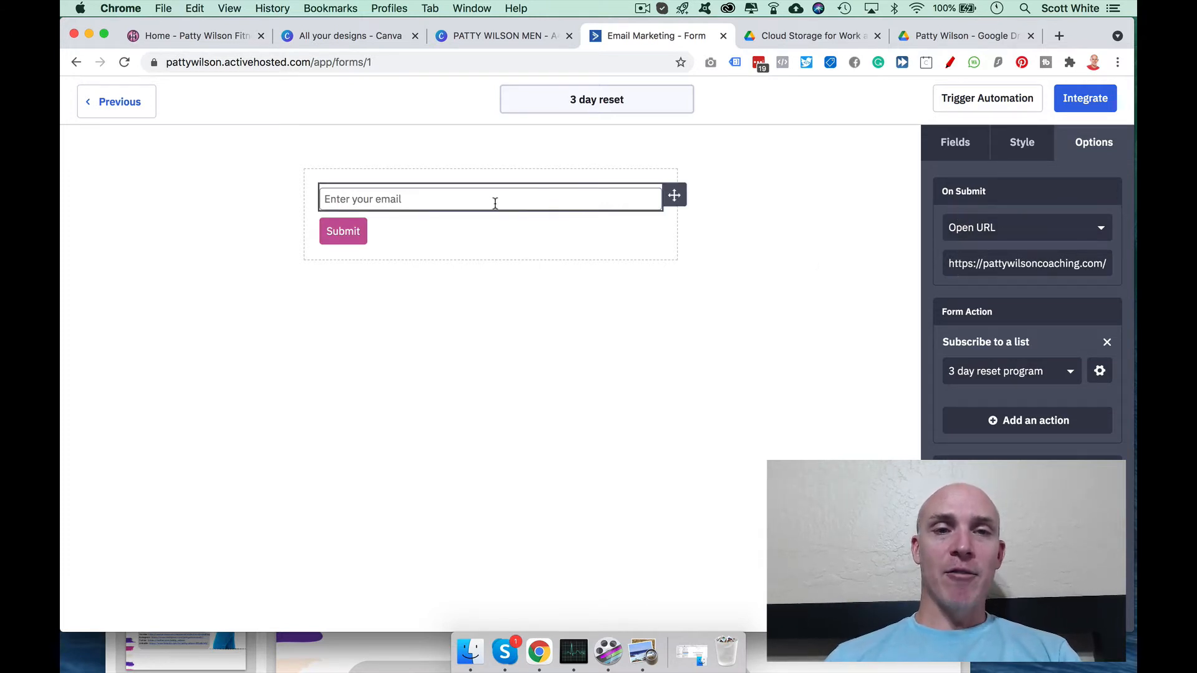
{"action": "left_click_drag", "start_coordinate": [949, 264], "coordinate": [1134, 263]}
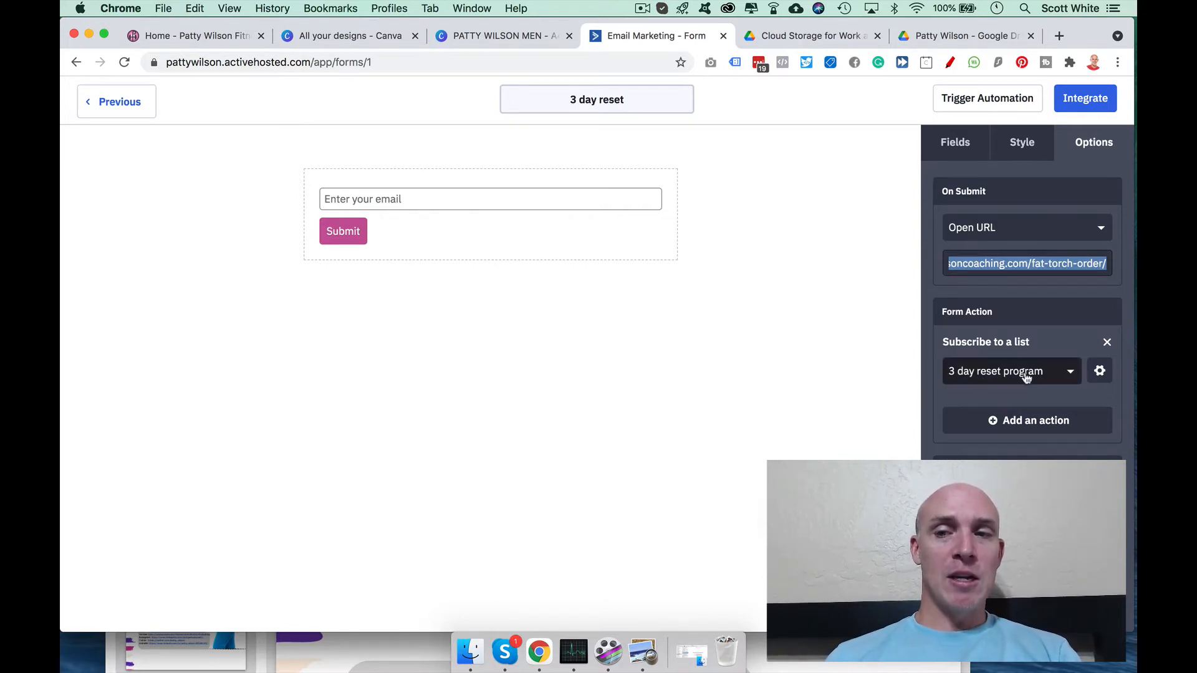
{"action": "left_click", "coordinate": [1098, 374]}
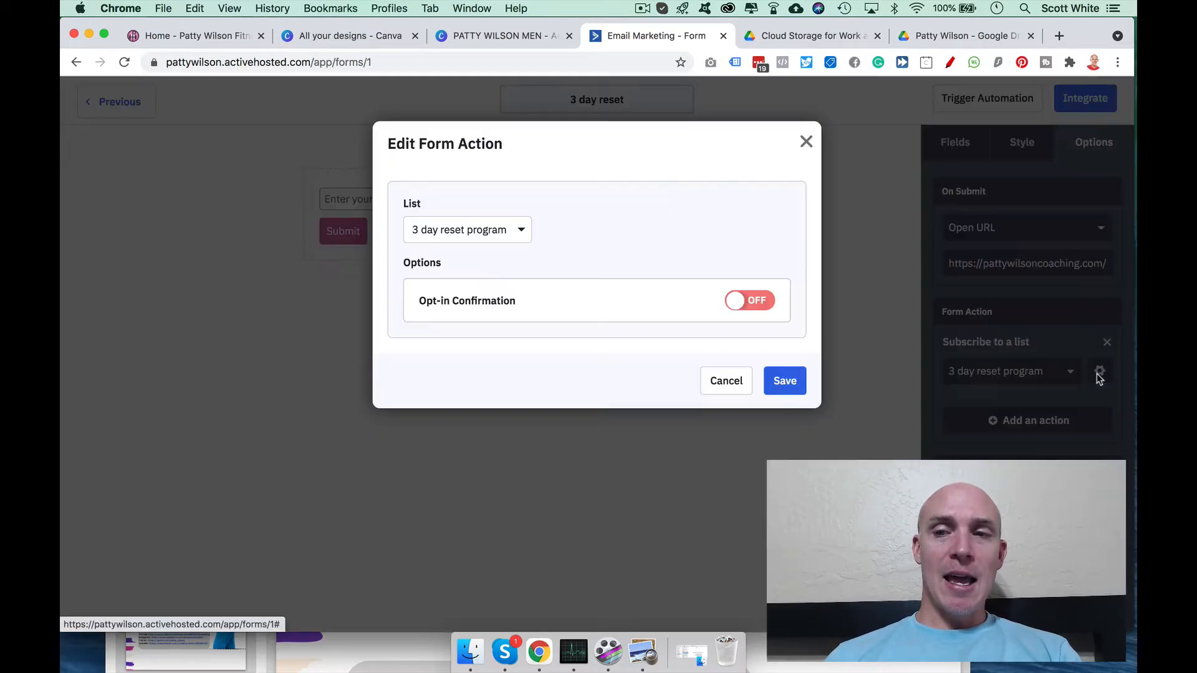
{"action": "left_click", "coordinate": [805, 143]}
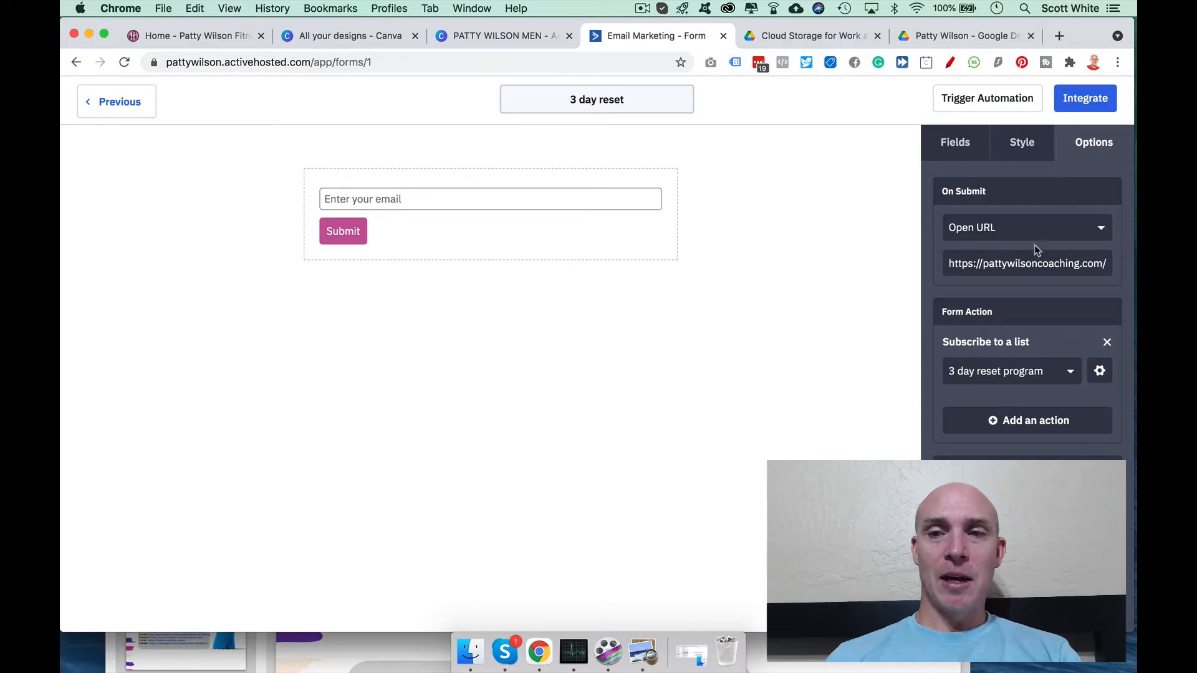
{"action": "left_click", "coordinate": [1091, 106]}
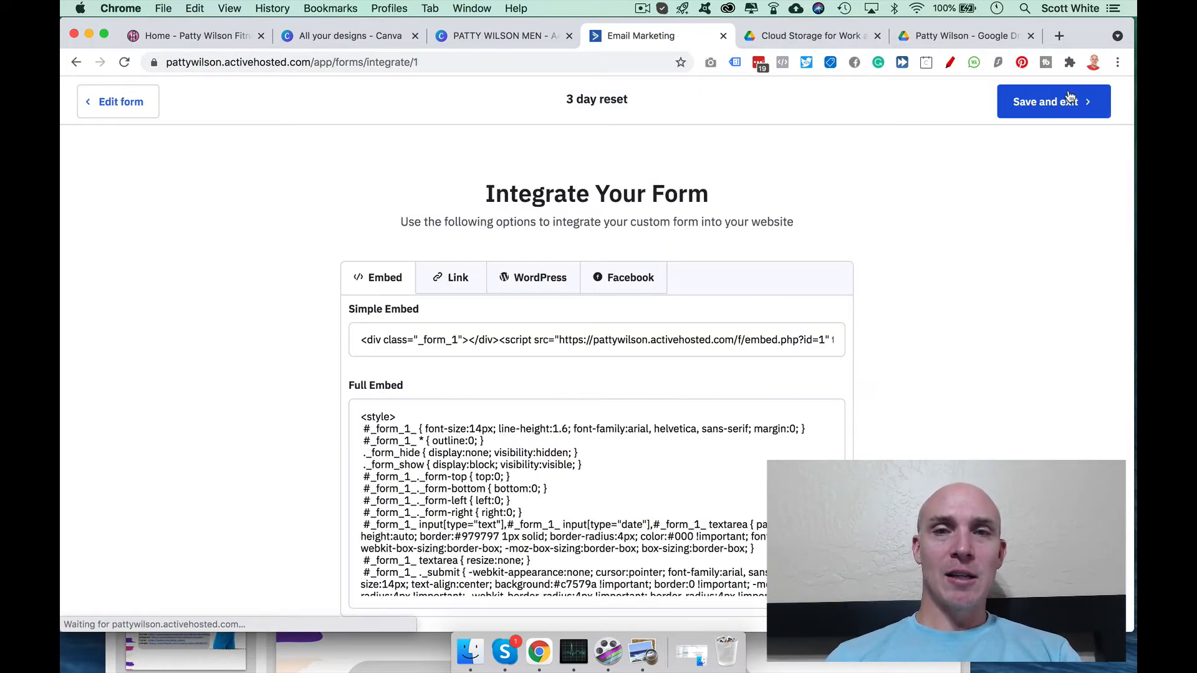
{"action": "left_click", "coordinate": [1064, 103]}
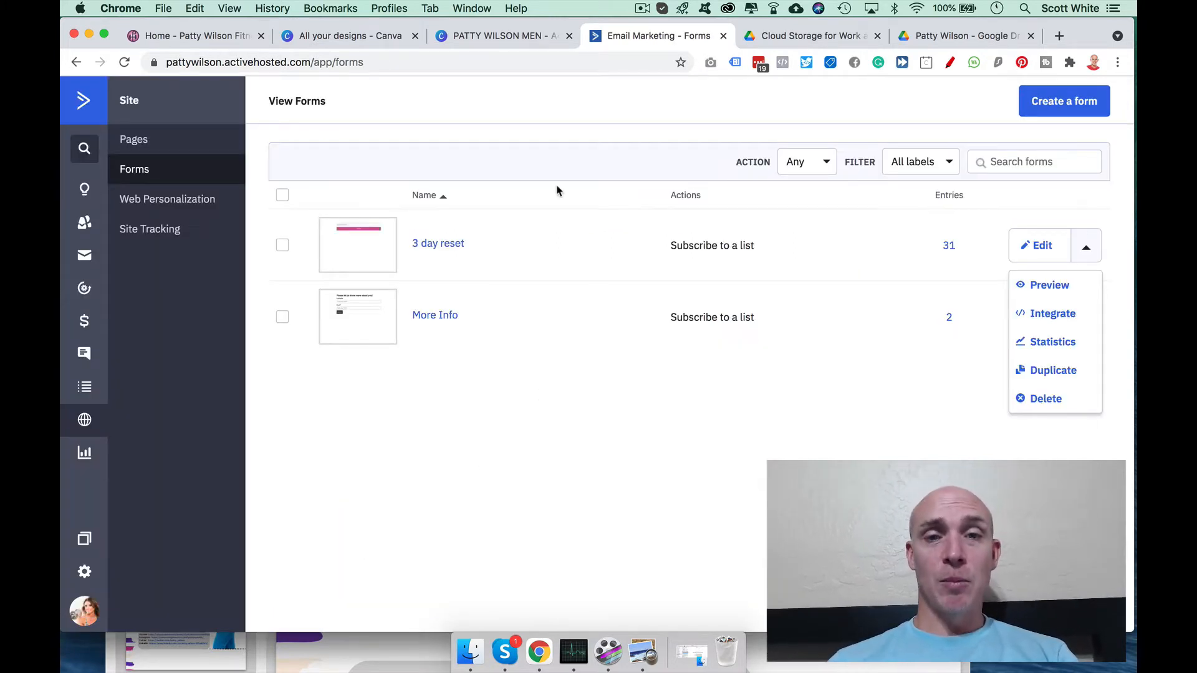
Step: Return to Lists and show the action menu for the 3 day reset program list
{"action": "left_click", "coordinate": [83, 389]}
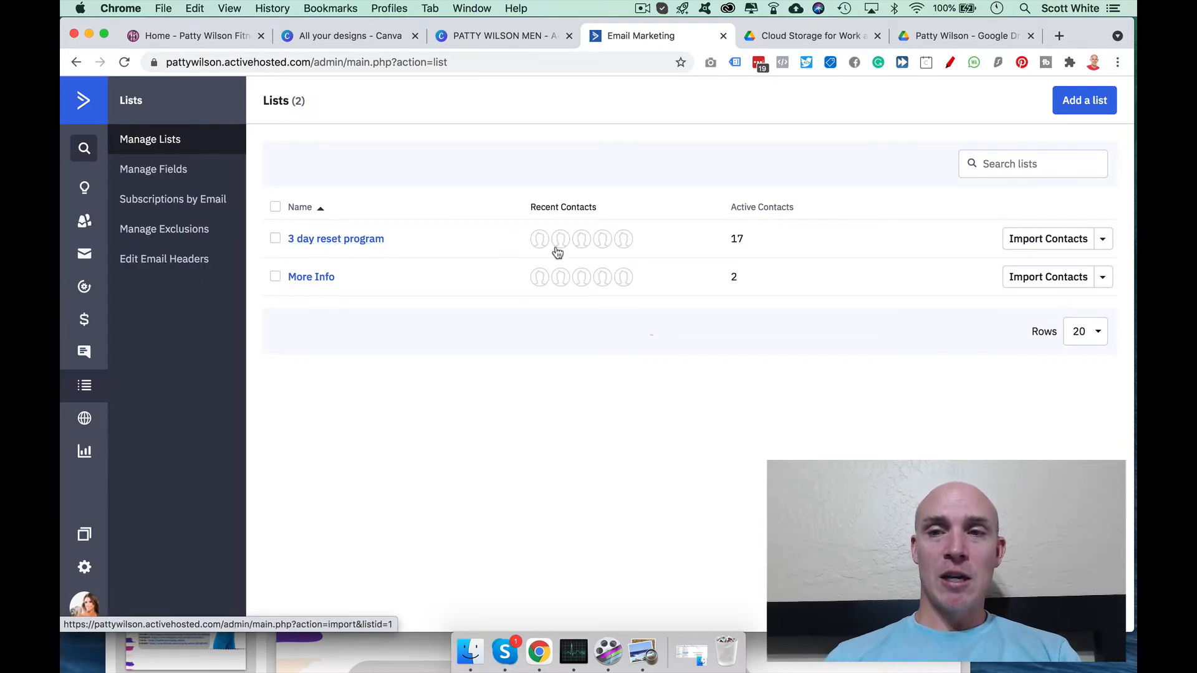
{"action": "left_click", "coordinate": [1104, 244]}
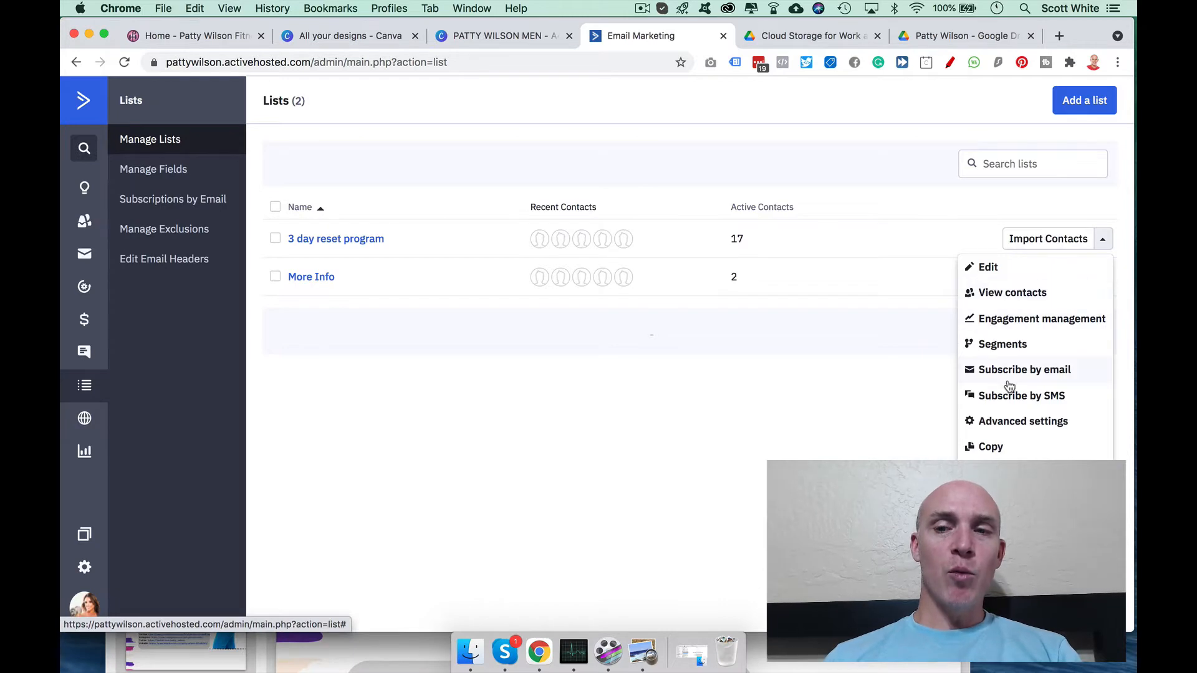
{"action": "left_click", "coordinate": [1014, 422]}
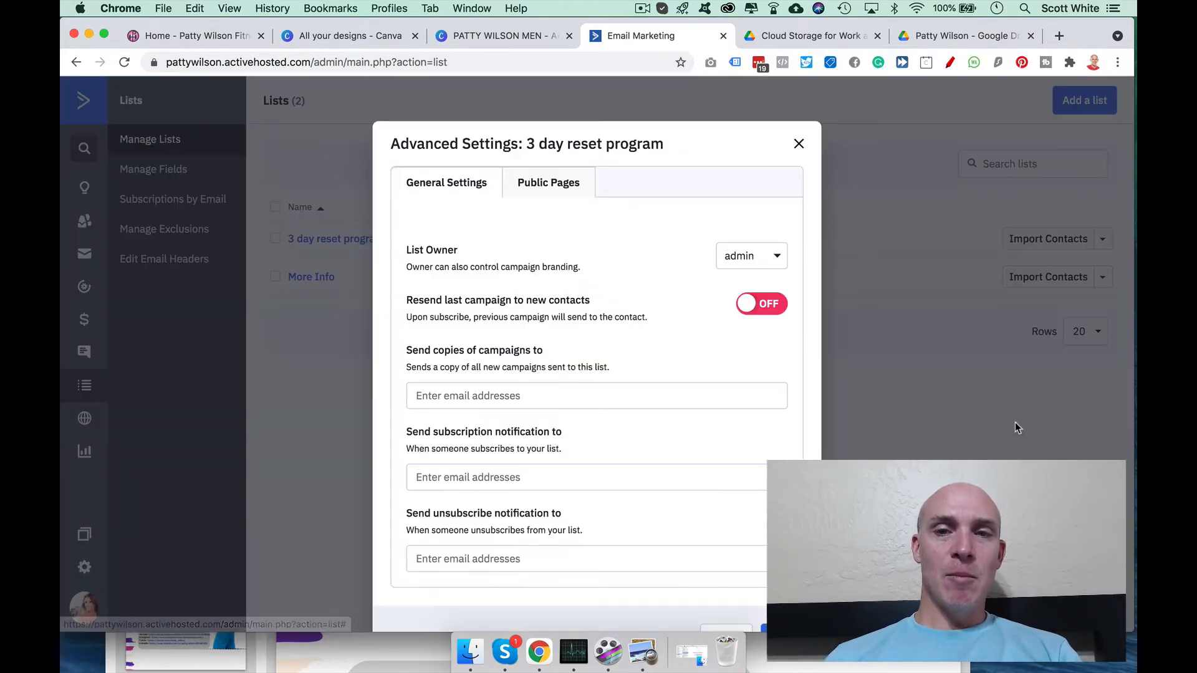
{"action": "scroll", "coordinate": [539, 383], "scroll_direction": "down", "scroll_amount": 1}
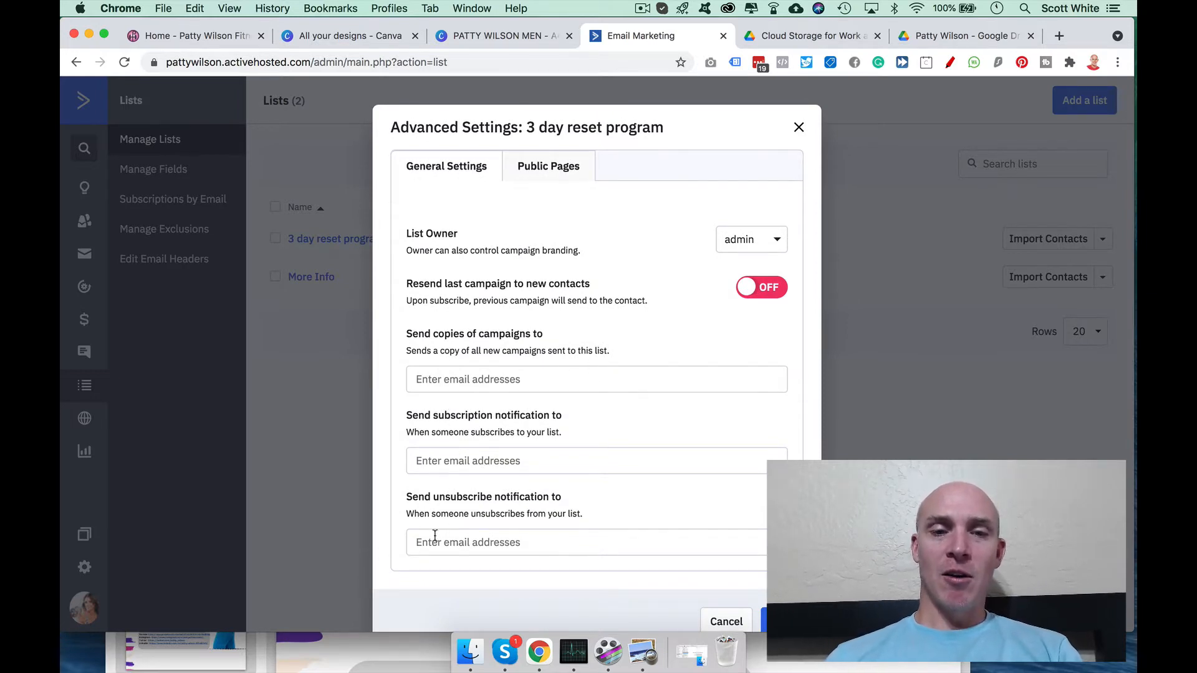
{"action": "scroll", "coordinate": [435, 535], "scroll_direction": "down", "scroll_amount": 2}
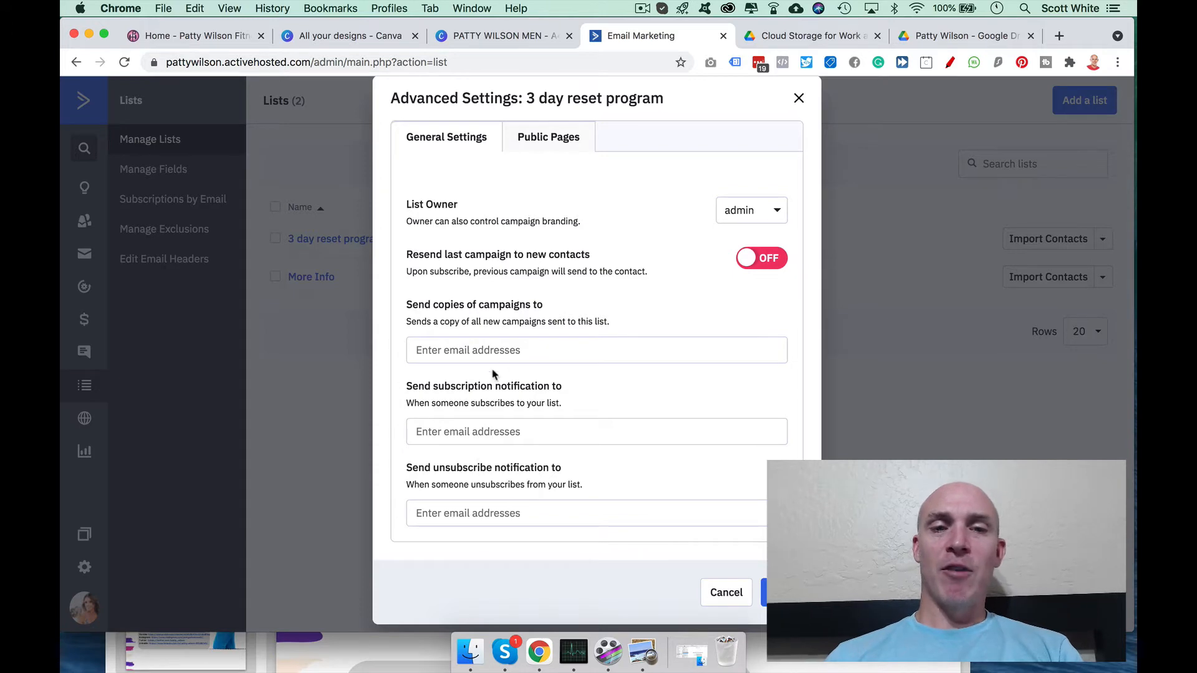
{"action": "left_click", "coordinate": [798, 98]}
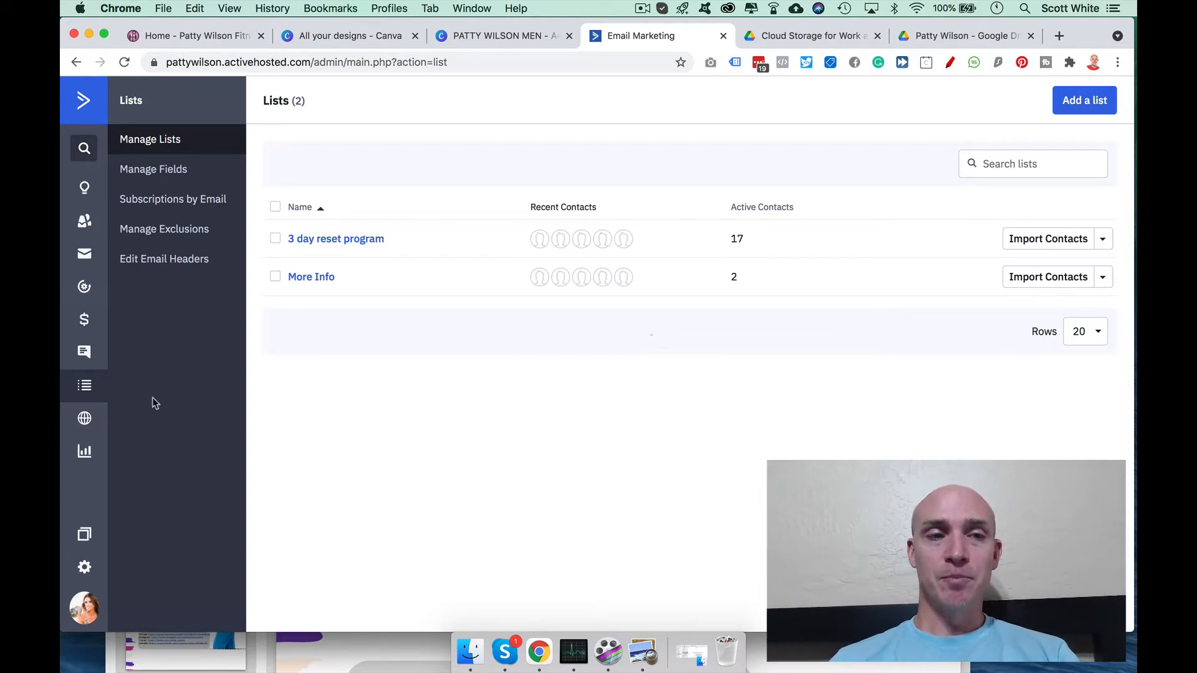
Step: Open the 3 day reset automation from the Automations overview
{"action": "left_click", "coordinate": [87, 286]}
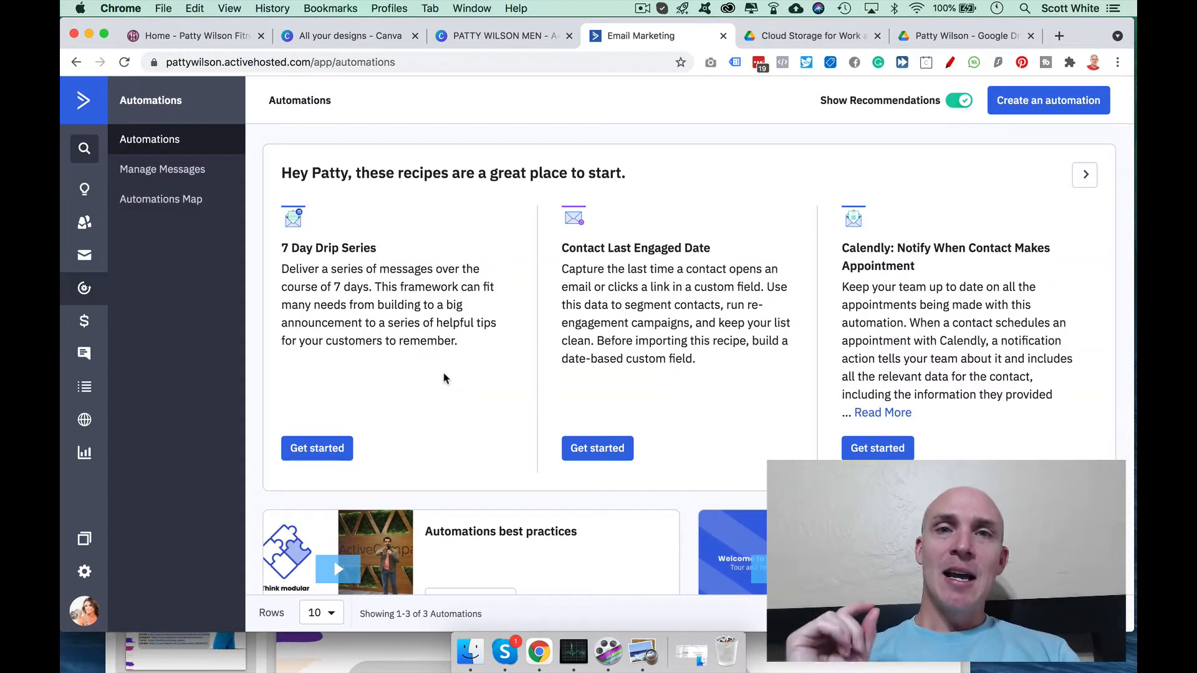
{"action": "scroll", "coordinate": [443, 376], "scroll_direction": "down", "scroll_amount": 6}
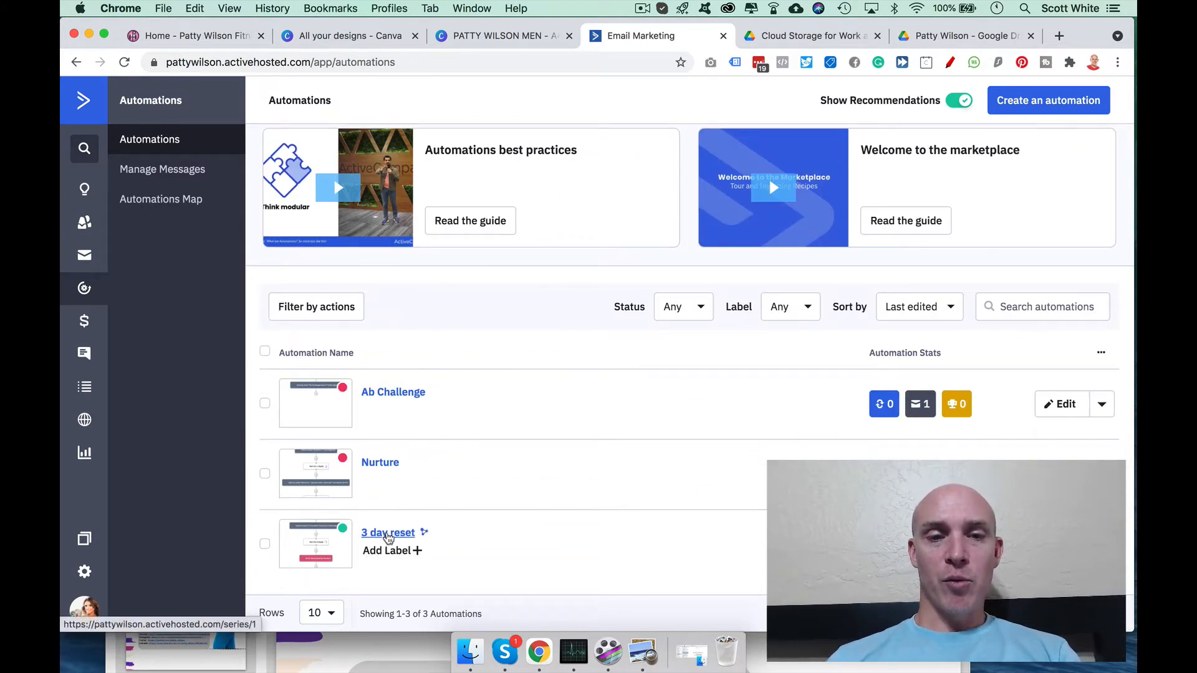
{"action": "left_click", "coordinate": [387, 533]}
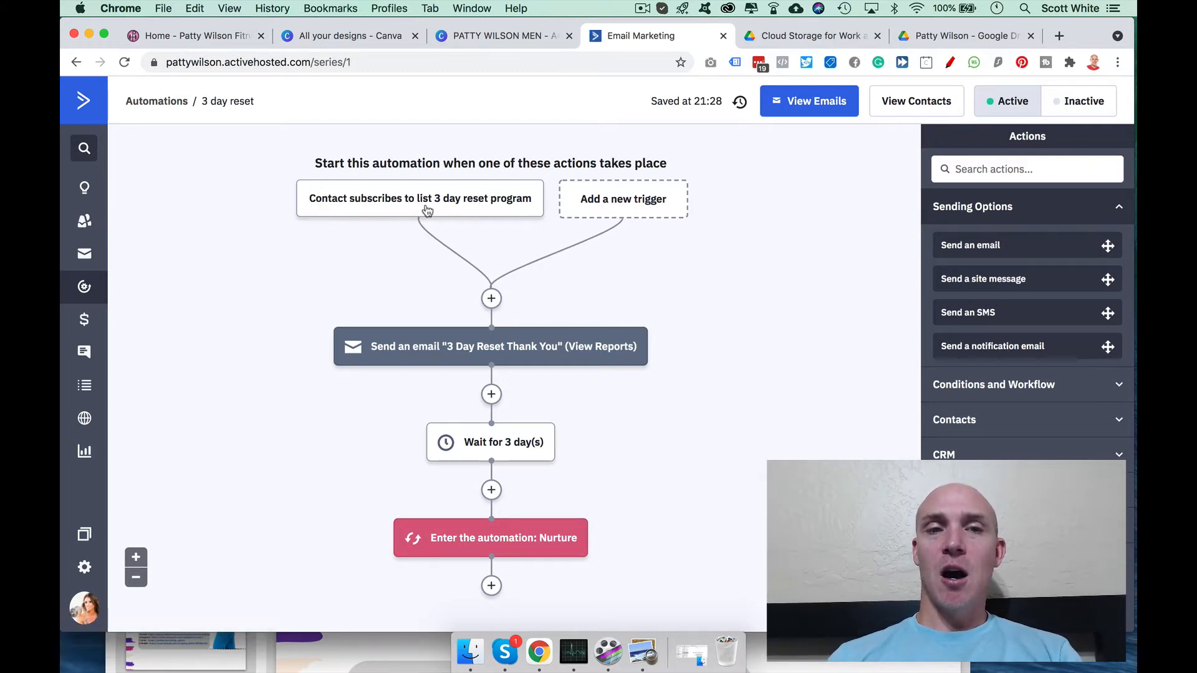
Step: Add a new start trigger, pick 'Subscribes to a list', and browse the 22 trigger options
{"action": "left_click", "coordinate": [601, 200]}
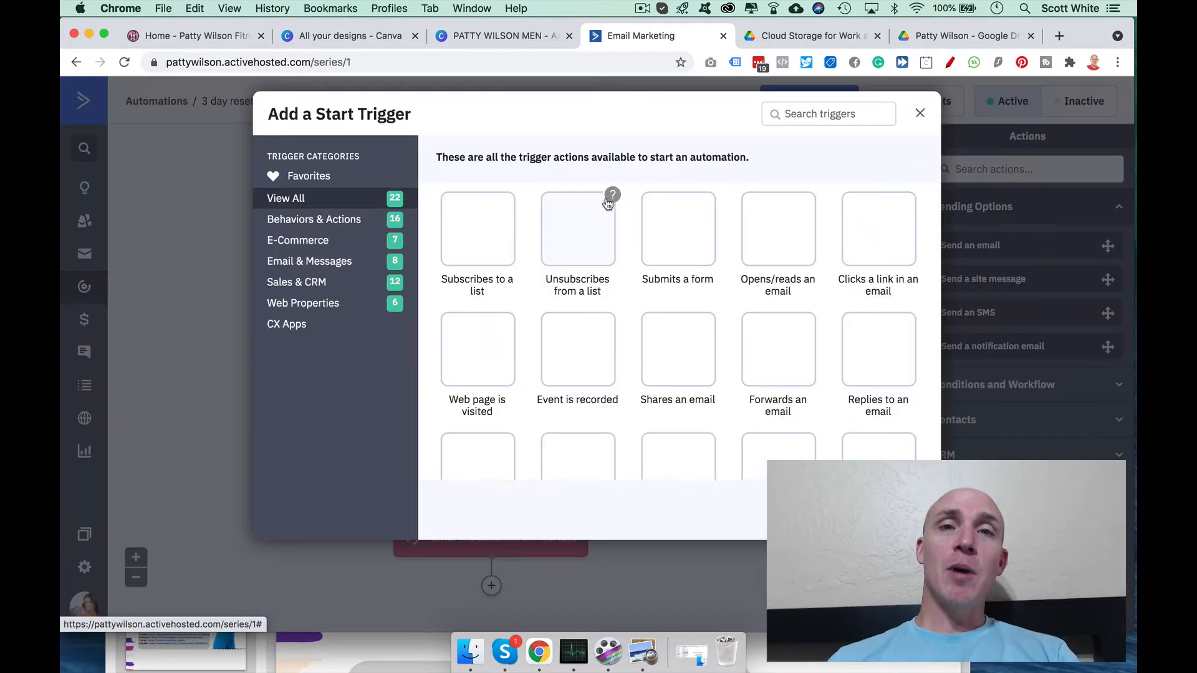
{"action": "left_click", "coordinate": [486, 241]}
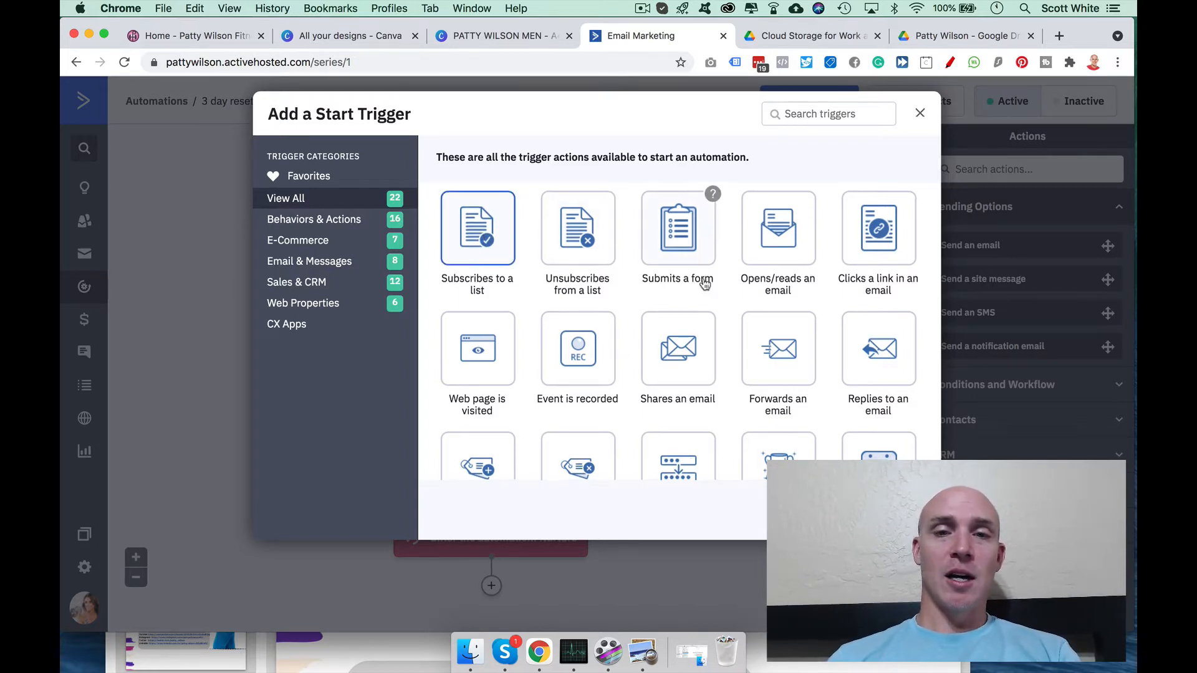
{"action": "scroll", "coordinate": [703, 274], "scroll_direction": "down", "scroll_amount": 2}
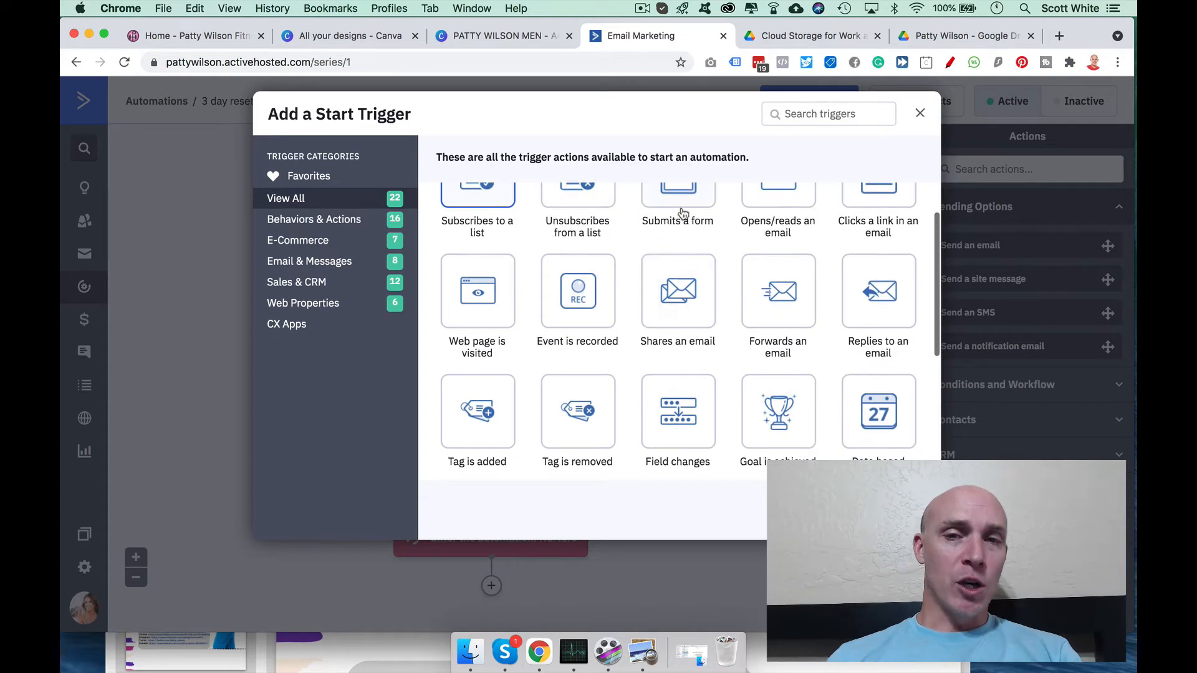
{"action": "scroll", "coordinate": [582, 280], "scroll_direction": "down", "scroll_amount": 4}
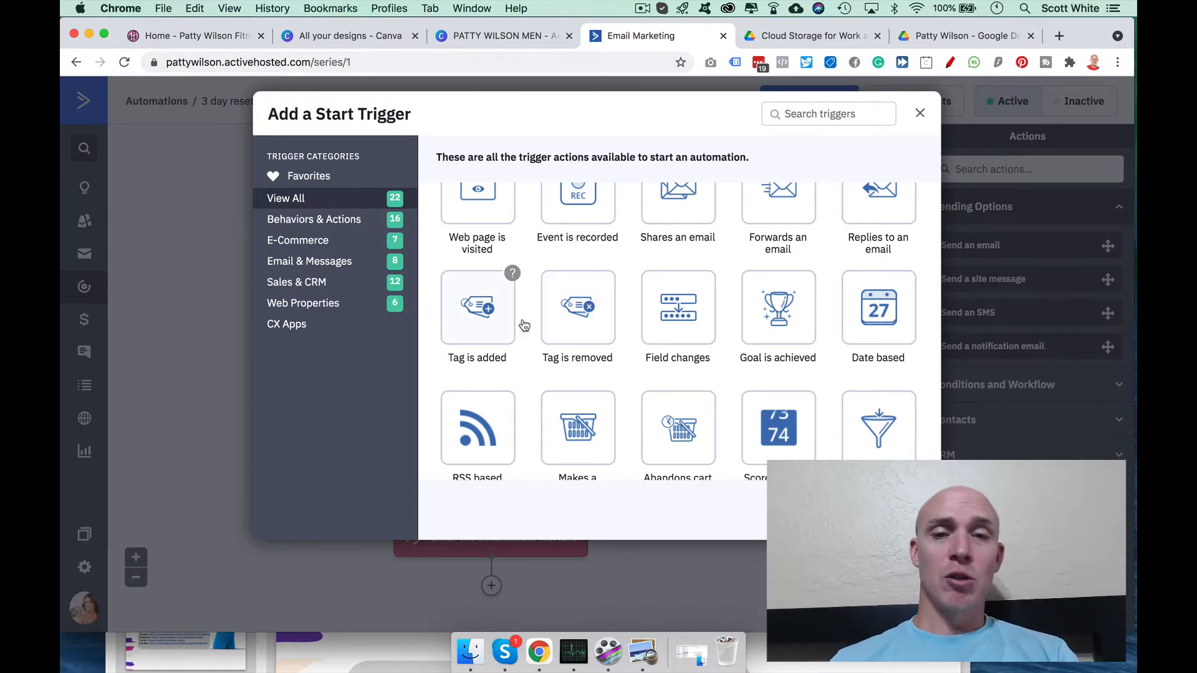
{"action": "scroll", "coordinate": [561, 337], "scroll_direction": "down", "scroll_amount": 2}
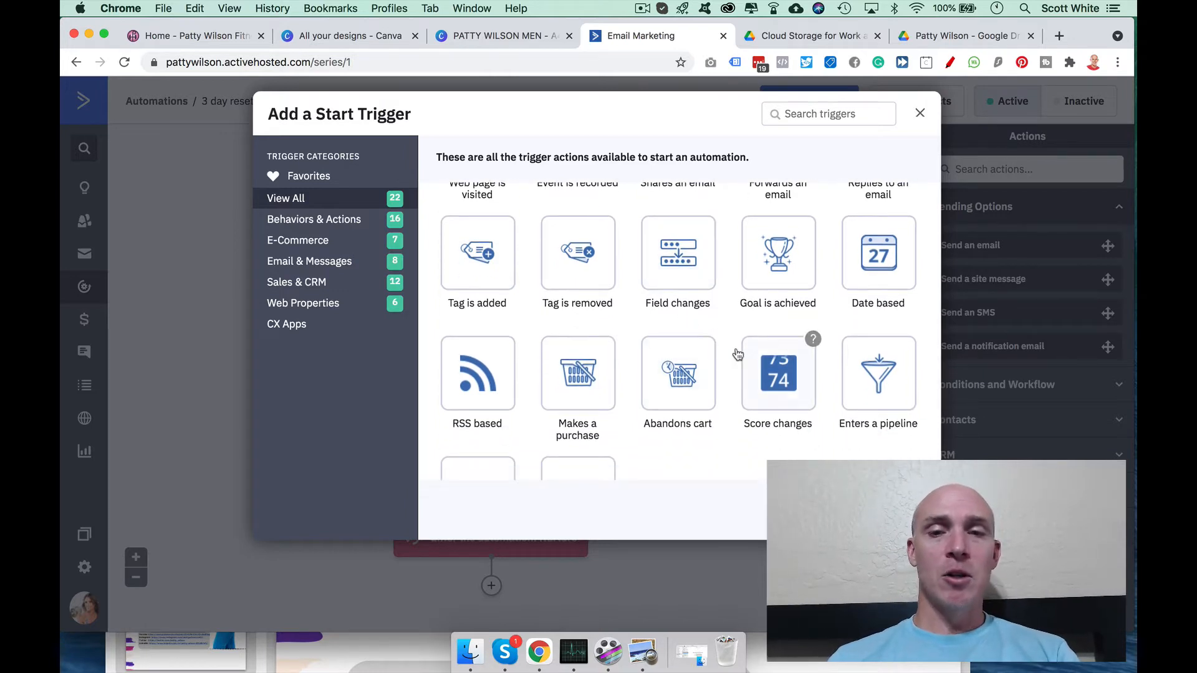
{"action": "scroll", "coordinate": [648, 362], "scroll_direction": "down", "scroll_amount": 2}
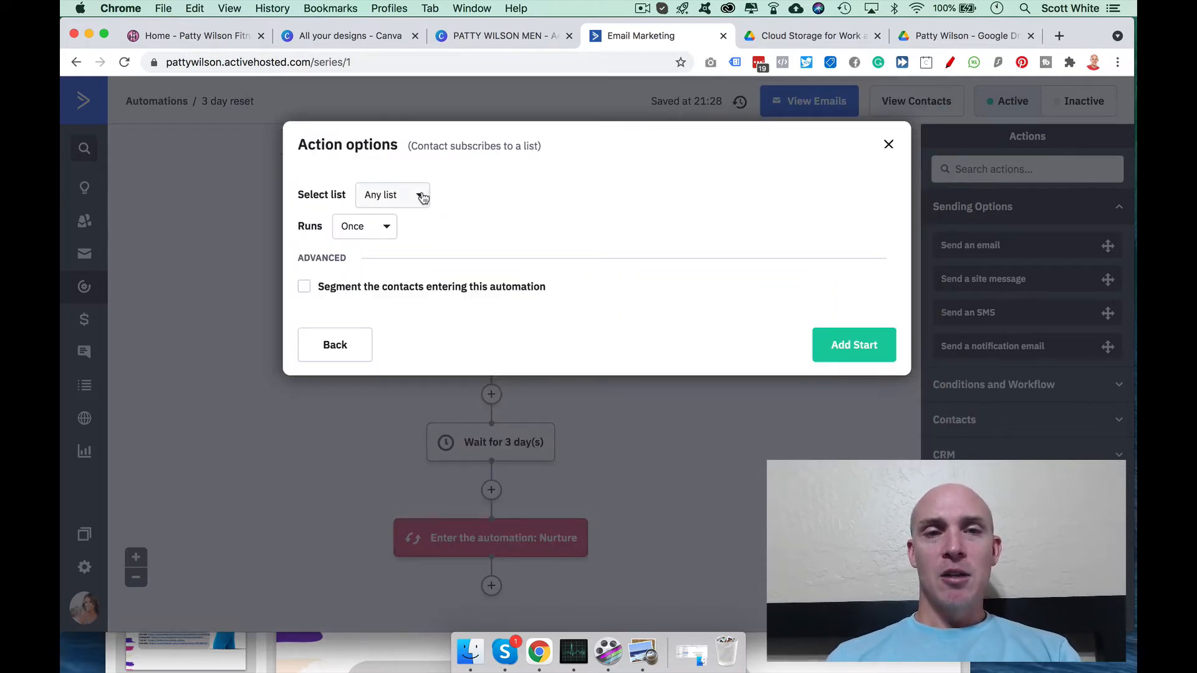
Step: View the available lists, then close the trigger options without adding a second trigger
{"action": "left_click", "coordinate": [420, 196]}
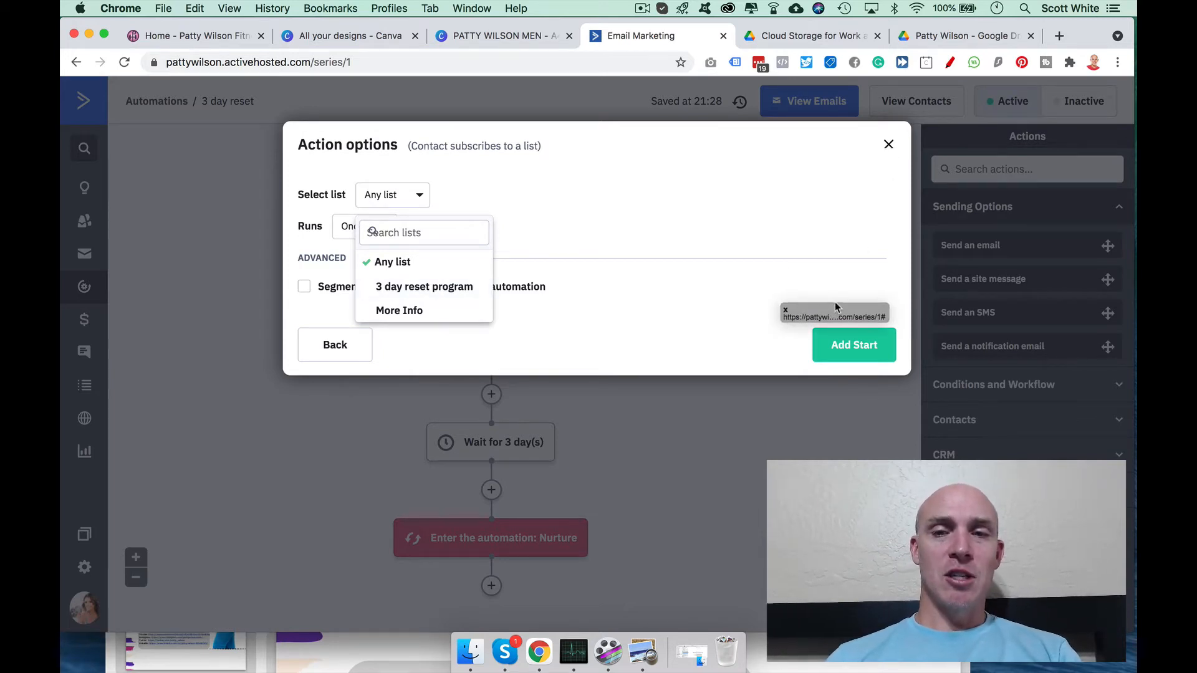
{"action": "left_click", "coordinate": [889, 147]}
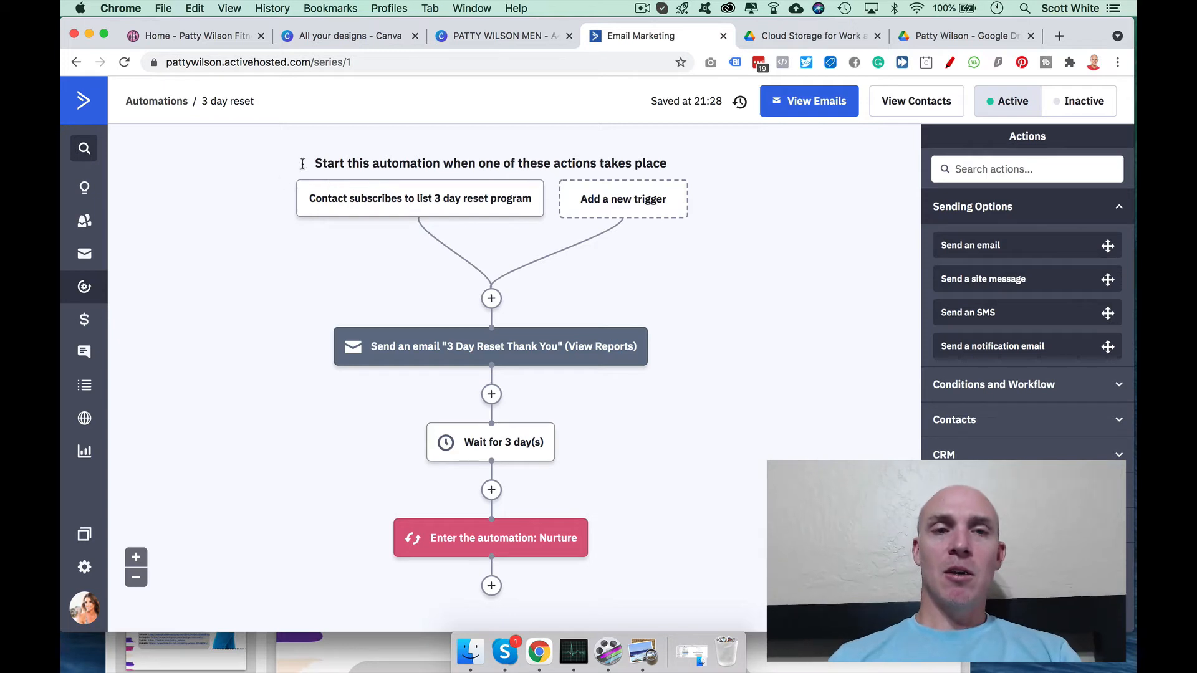
Step: Open the 3 Day Reset Thank You email in the designer from its Send an email step
{"action": "mouse_move", "coordinate": [421, 203]}
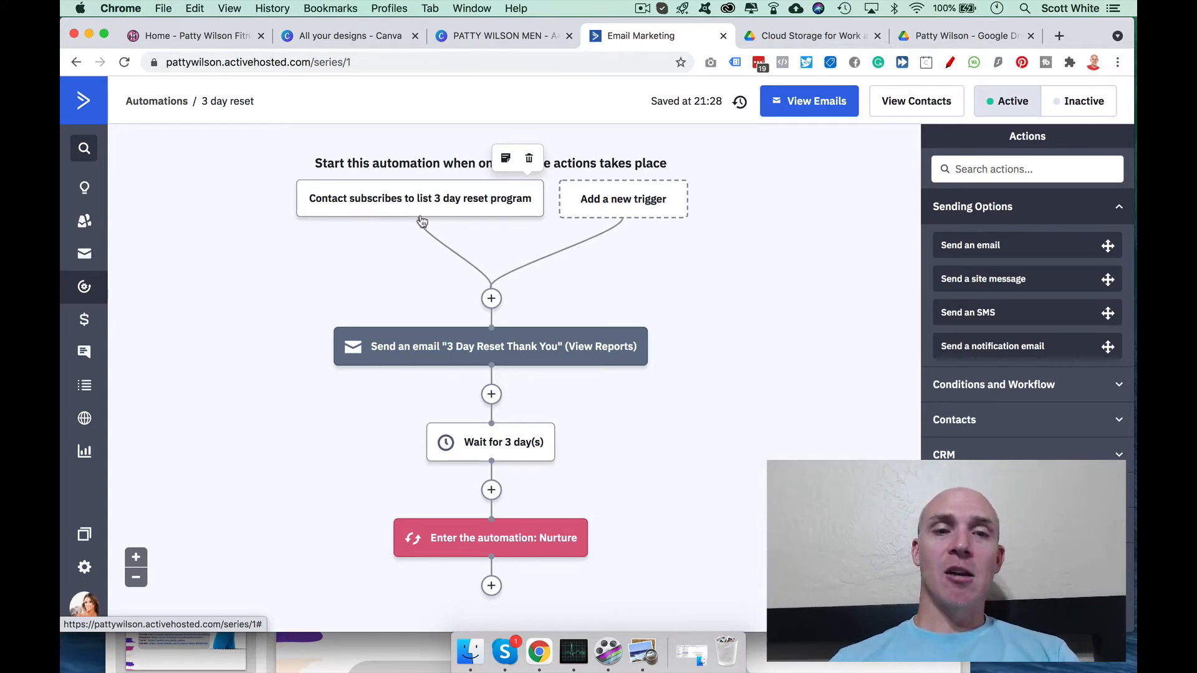
{"action": "scroll", "coordinate": [448, 262], "scroll_direction": "down", "scroll_amount": 2}
{"action": "mouse_move", "coordinate": [482, 303]}
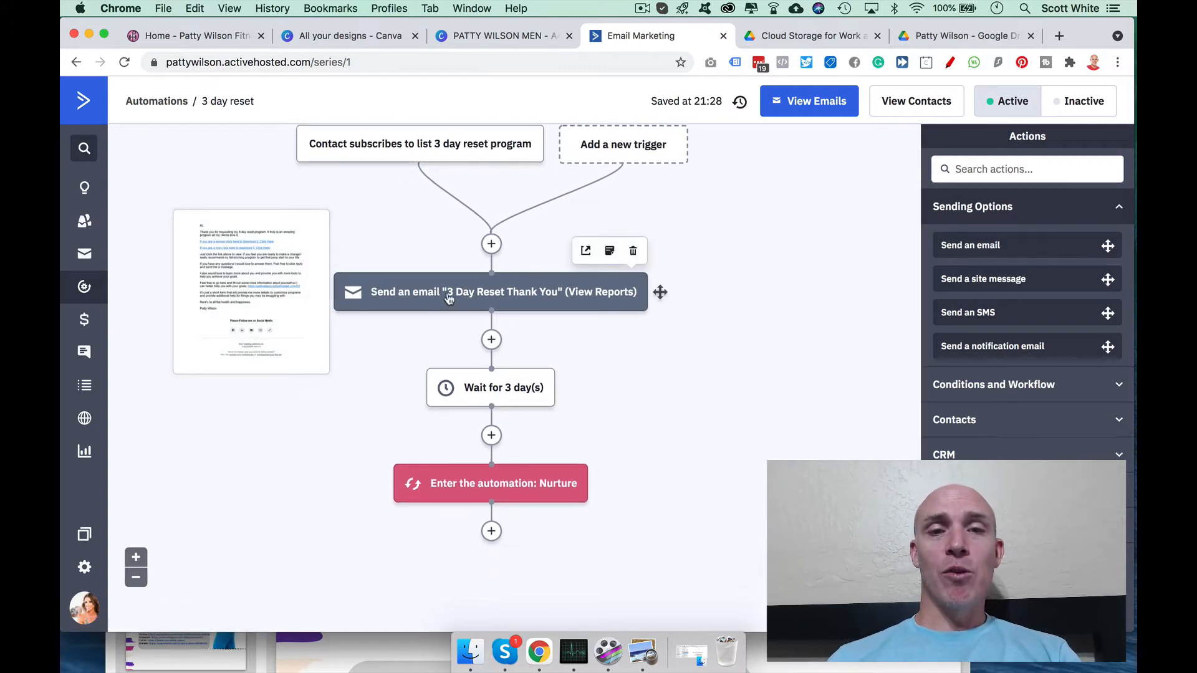
{"action": "left_click", "coordinate": [490, 292]}
{"action": "left_click", "coordinate": [461, 251]}
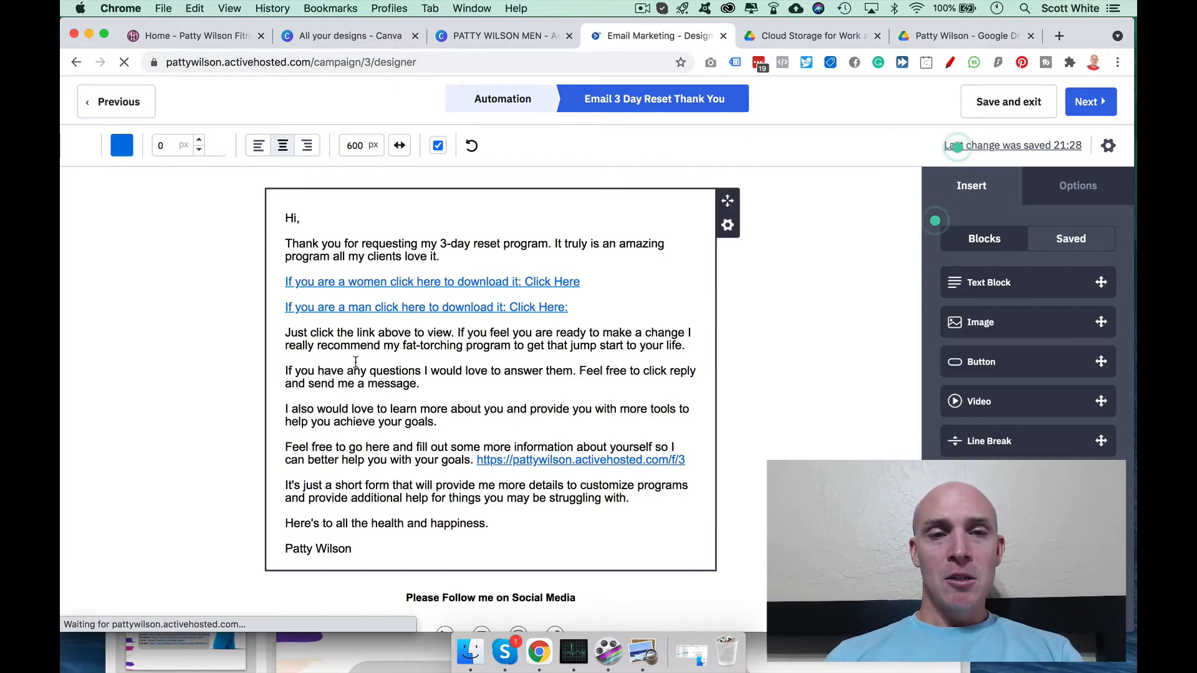
{"action": "scroll", "coordinate": [382, 299], "scroll_direction": "down", "scroll_amount": 2}
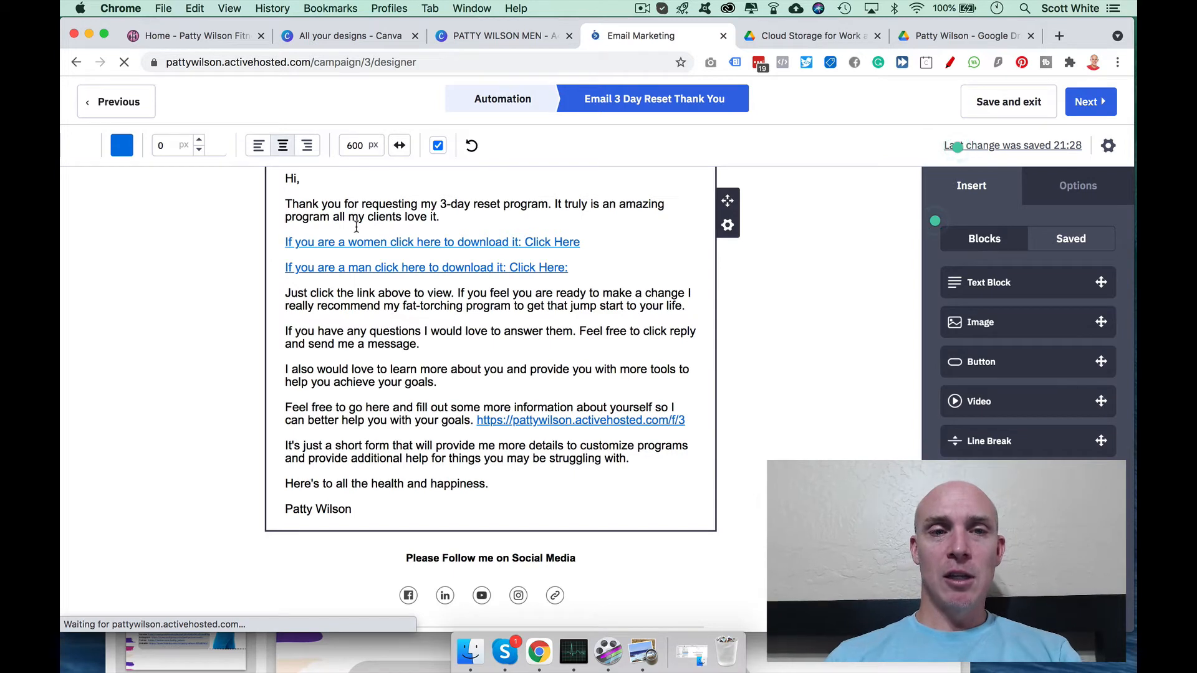
{"action": "scroll", "coordinate": [413, 224], "scroll_direction": "up", "scroll_amount": 2}
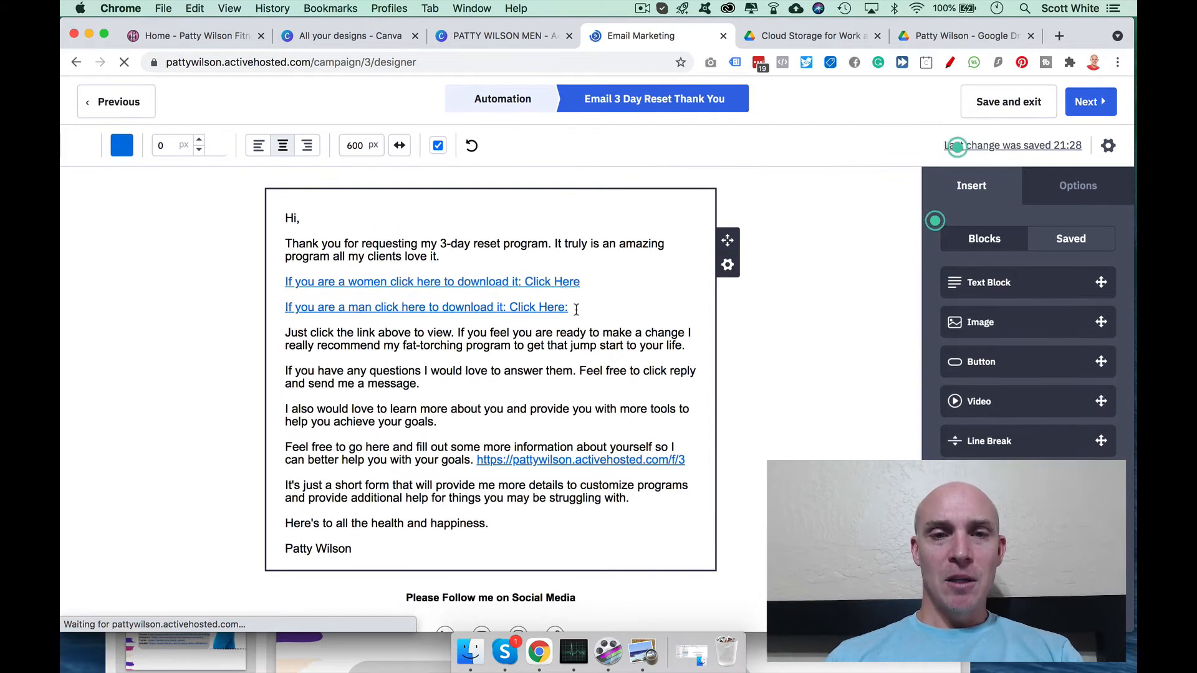
{"action": "scroll", "coordinate": [602, 203], "scroll_direction": "down", "scroll_amount": 5}
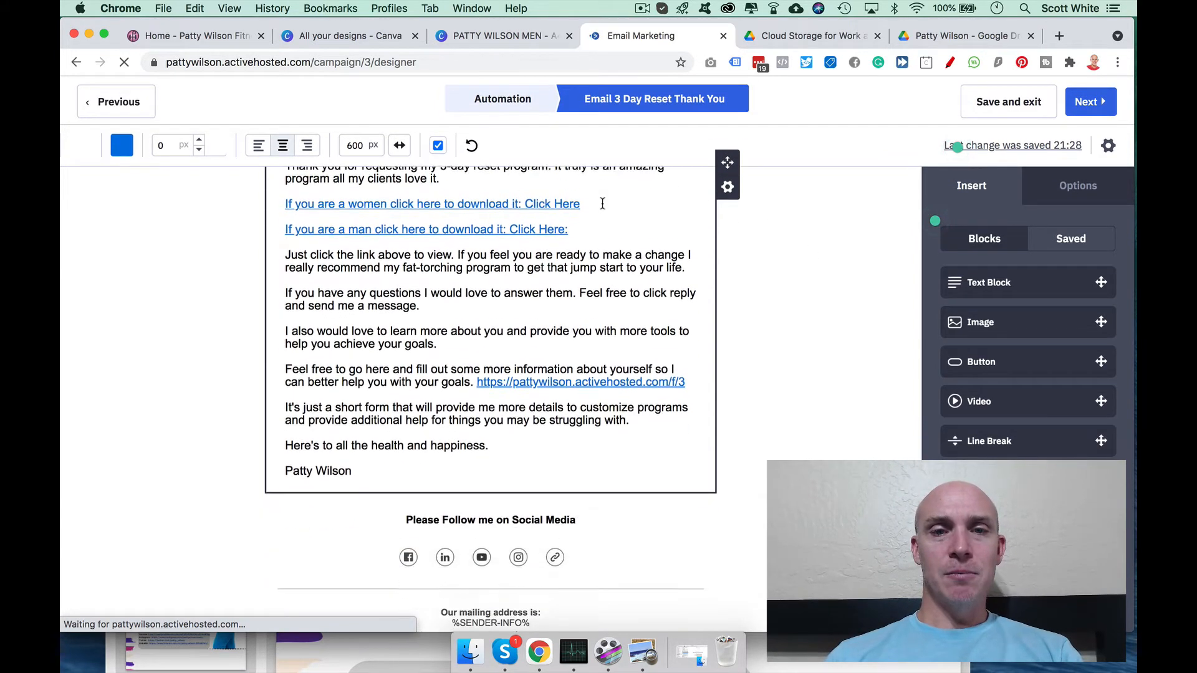
{"action": "scroll", "coordinate": [601, 200], "scroll_direction": "up", "scroll_amount": 5}
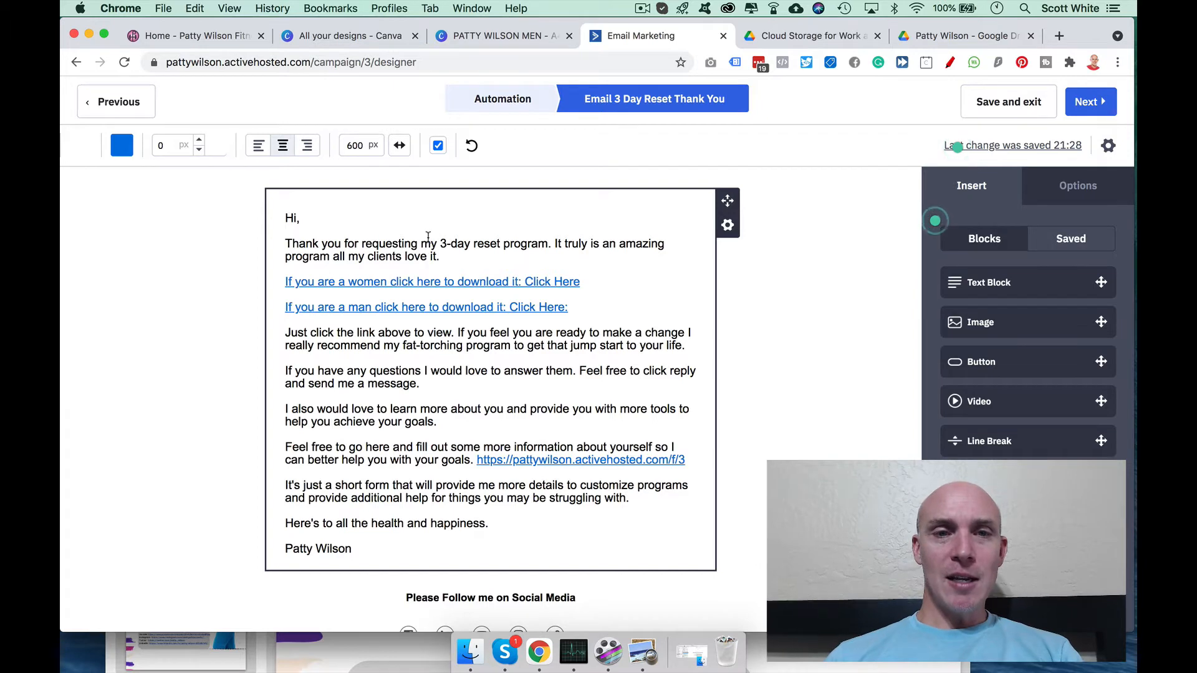
{"action": "scroll", "coordinate": [182, 233], "scroll_direction": "down", "scroll_amount": 4}
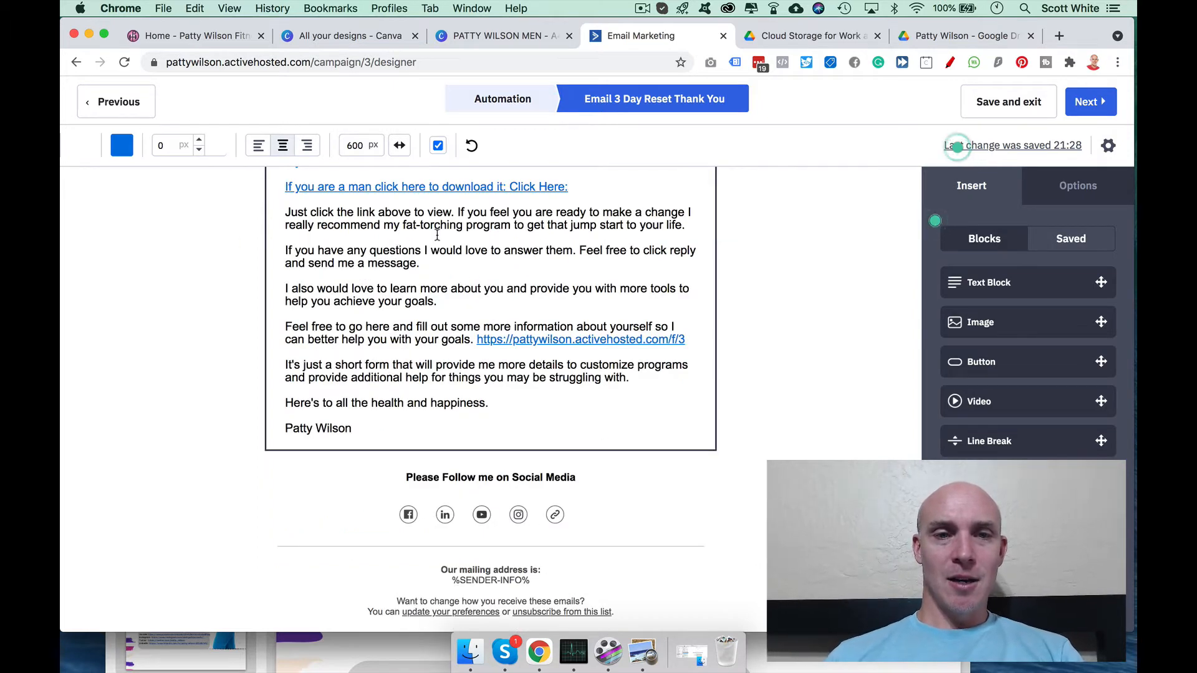
{"action": "scroll", "coordinate": [437, 235], "scroll_direction": "up", "scroll_amount": 3}
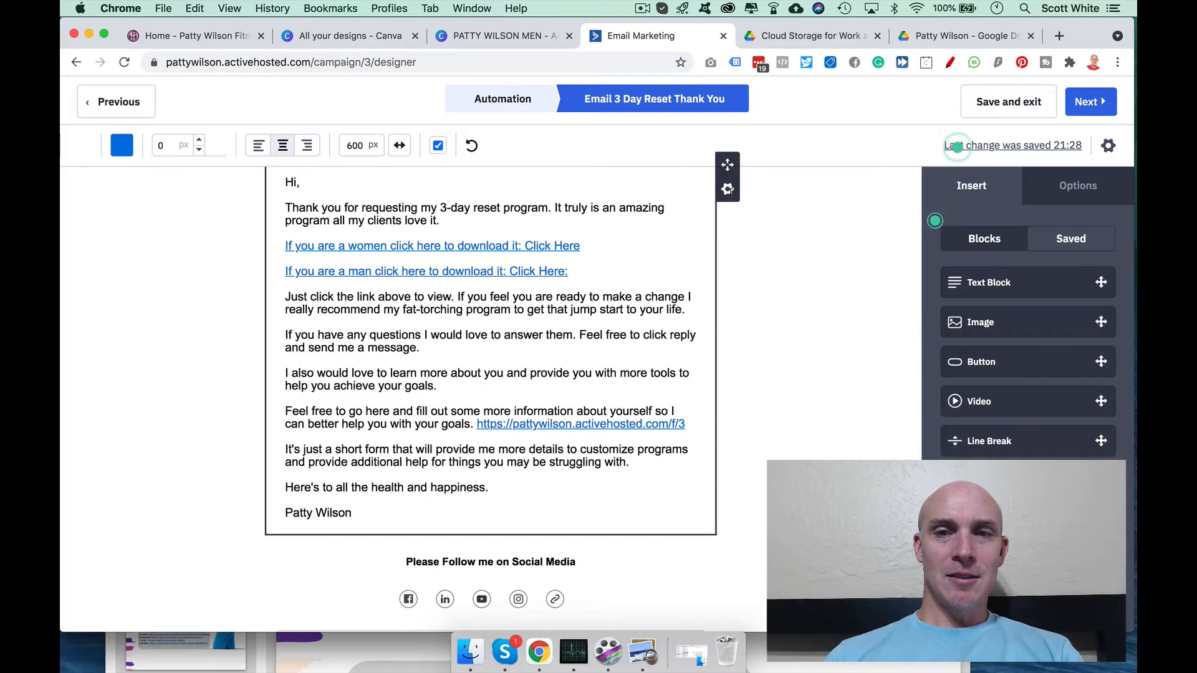
{"action": "scroll", "coordinate": [727, 190], "scroll_direction": "up", "scroll_amount": 1}
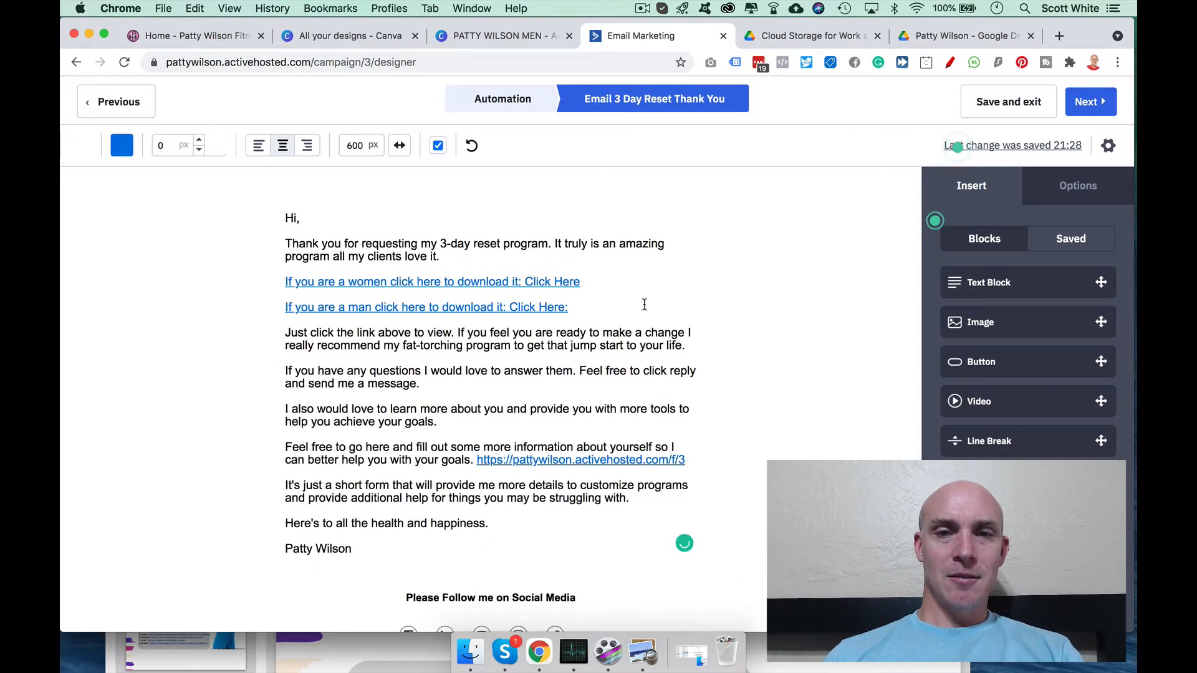
{"action": "left_click", "coordinate": [592, 310]}
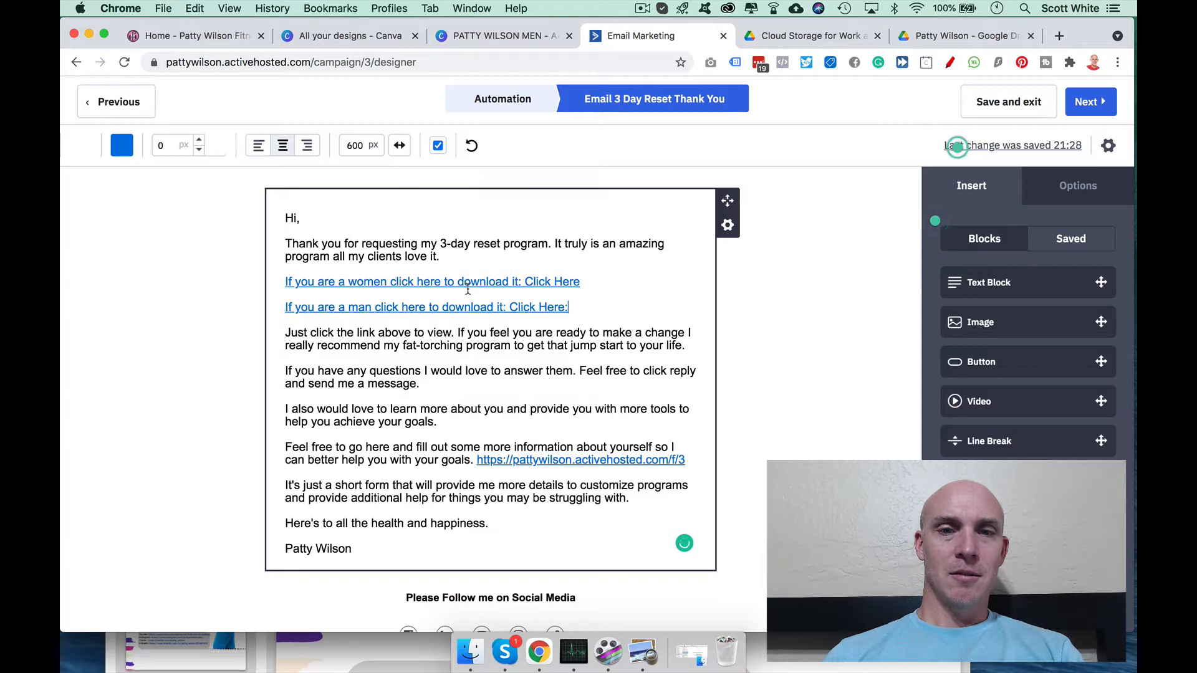
{"action": "scroll", "coordinate": [280, 304], "scroll_direction": "down", "scroll_amount": 1}
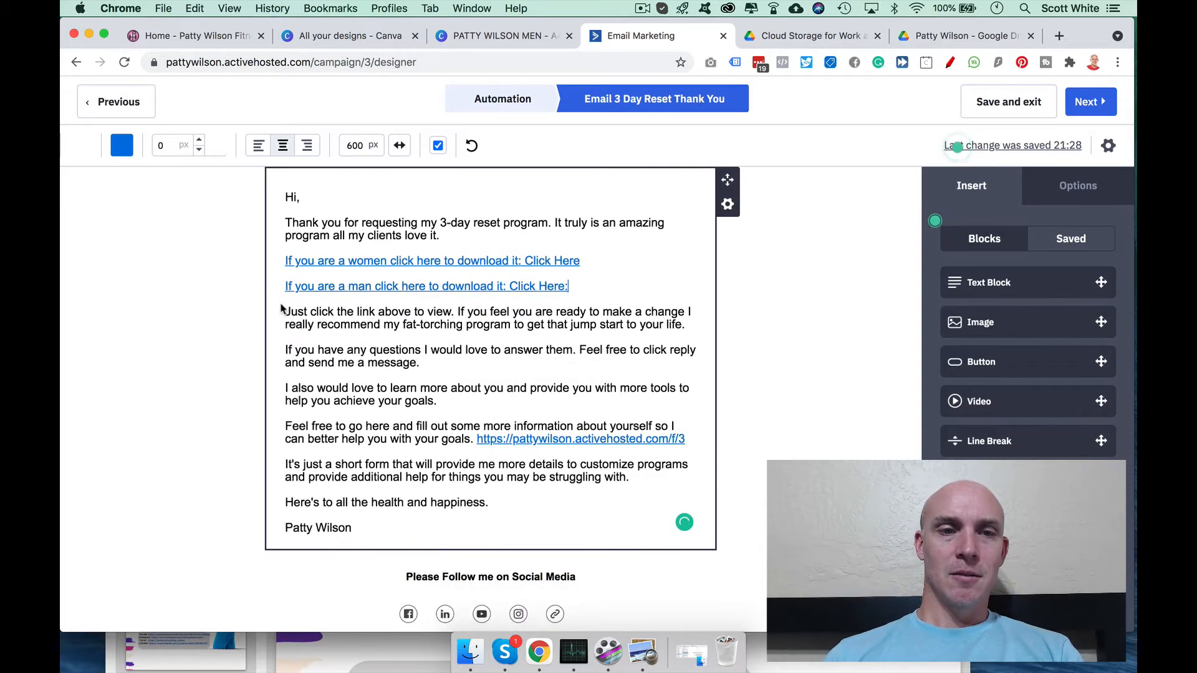
Step: Open the link settings for the 'If you are a man click here…' line and select its URL
{"action": "left_click", "coordinate": [289, 301]}
{"action": "double_click", "coordinate": [588, 277]}
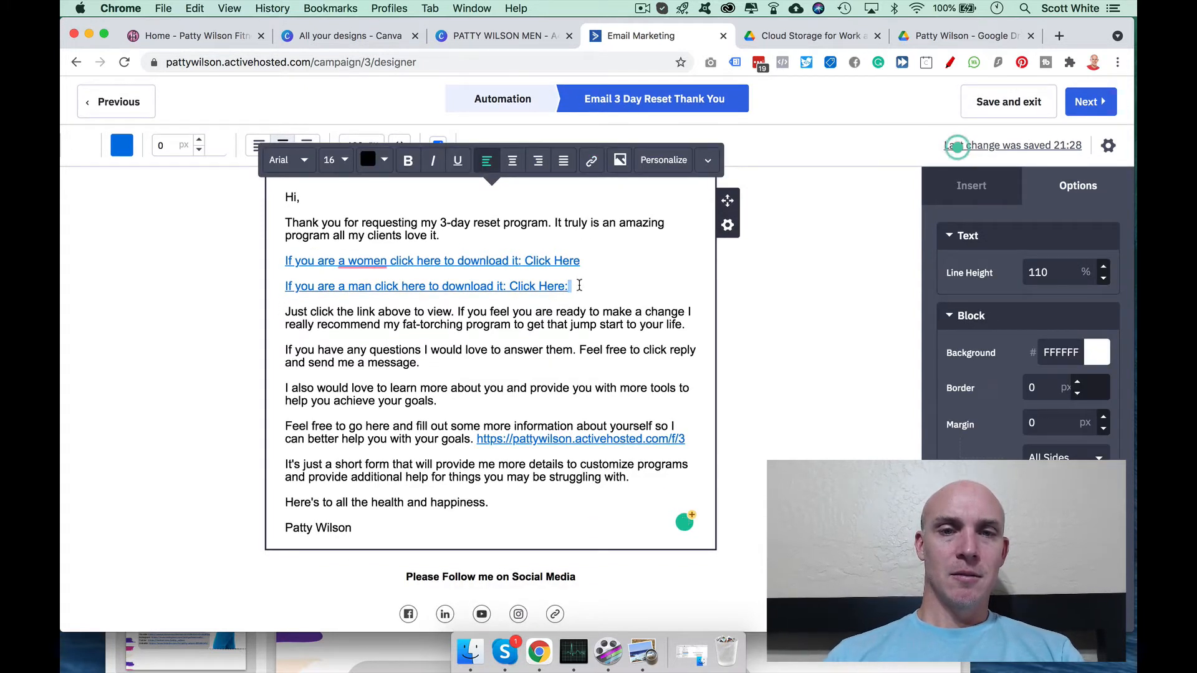
{"action": "left_click_drag", "start_coordinate": [579, 286], "coordinate": [287, 286]}
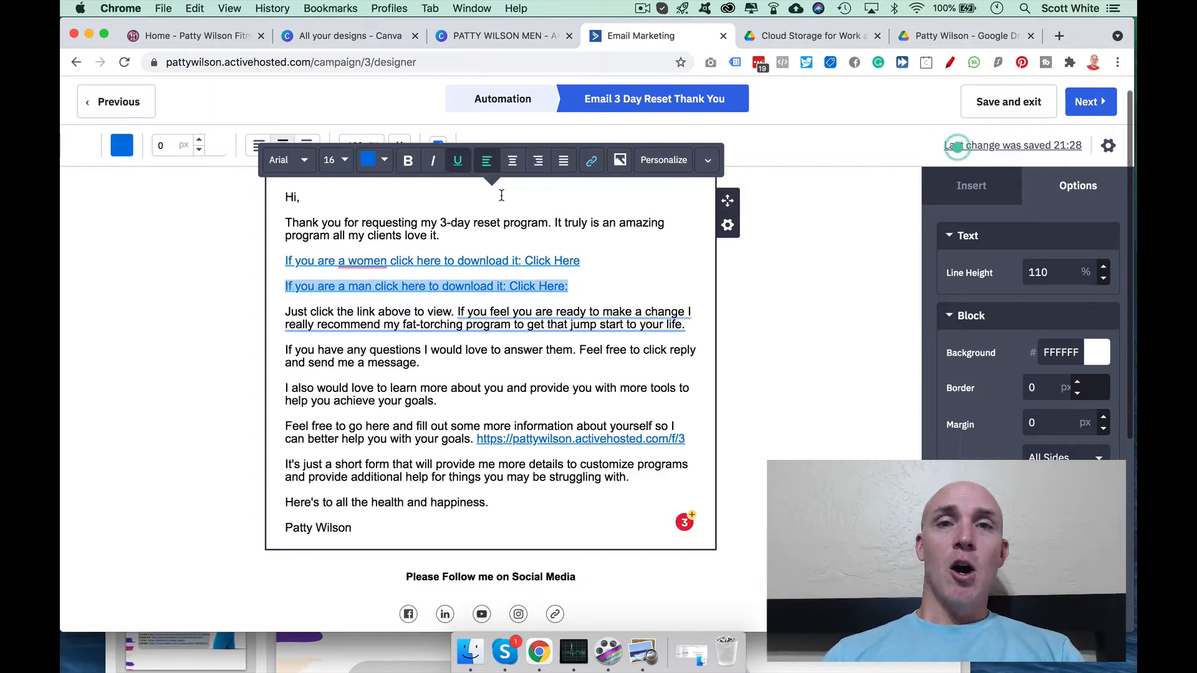
{"action": "left_click", "coordinate": [592, 260]}
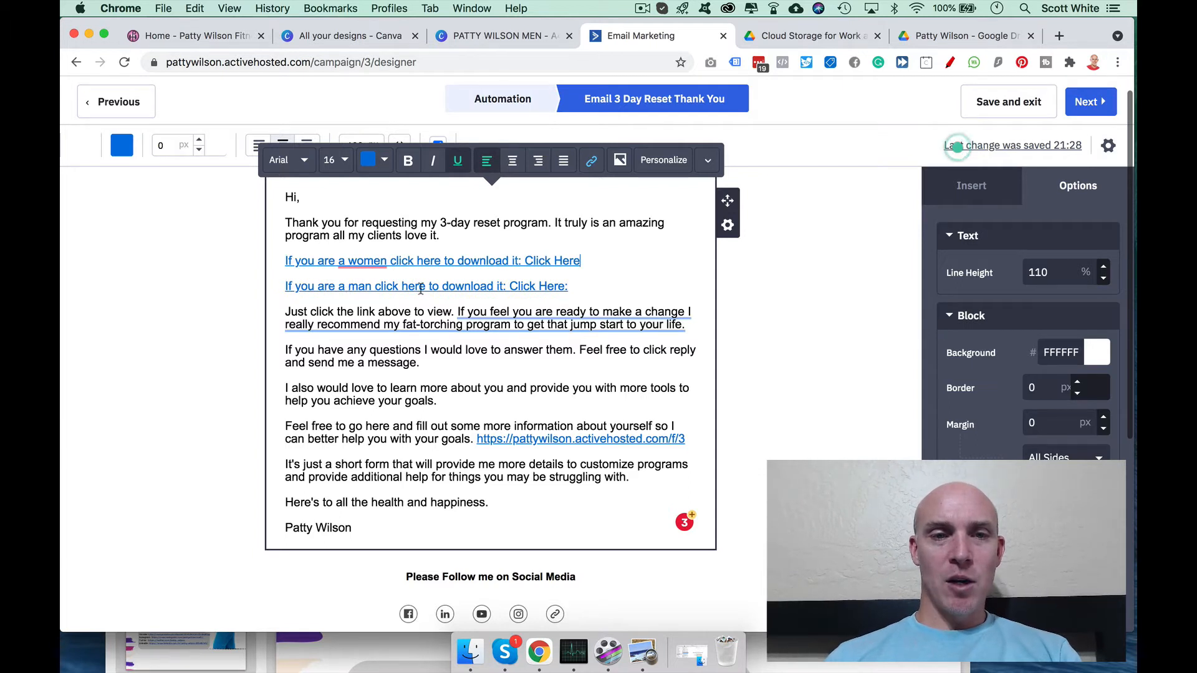
{"action": "left_click_drag", "start_coordinate": [568, 285], "coordinate": [289, 287]}
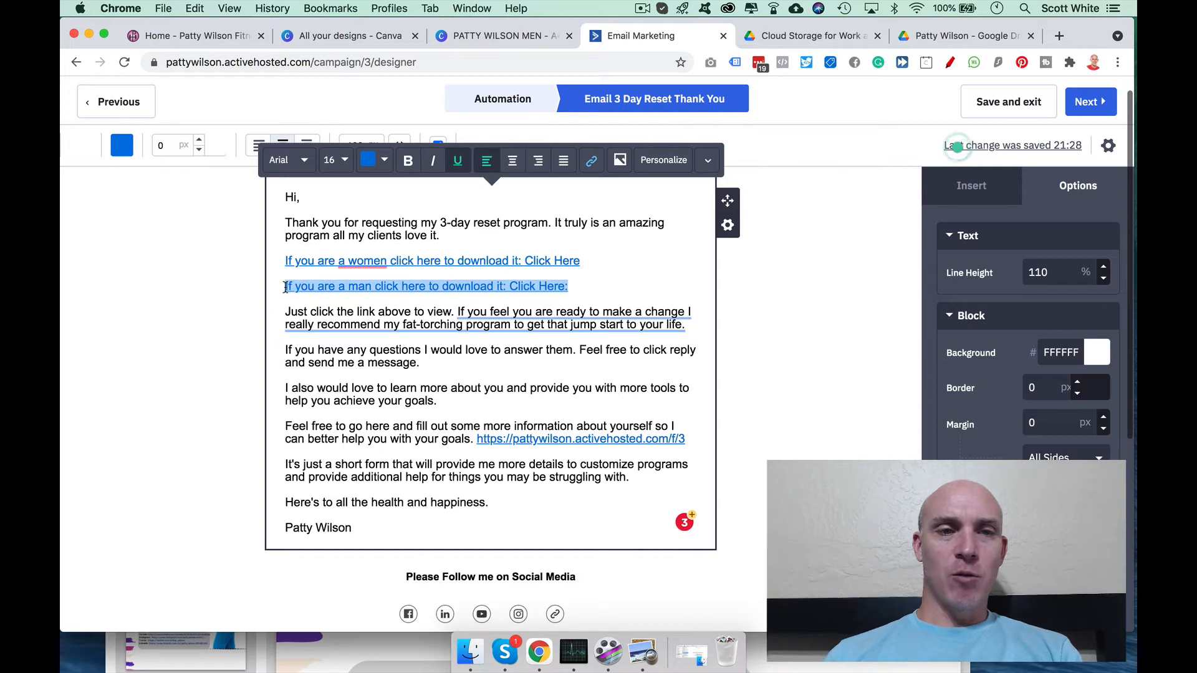
{"action": "left_click", "coordinate": [592, 163]}
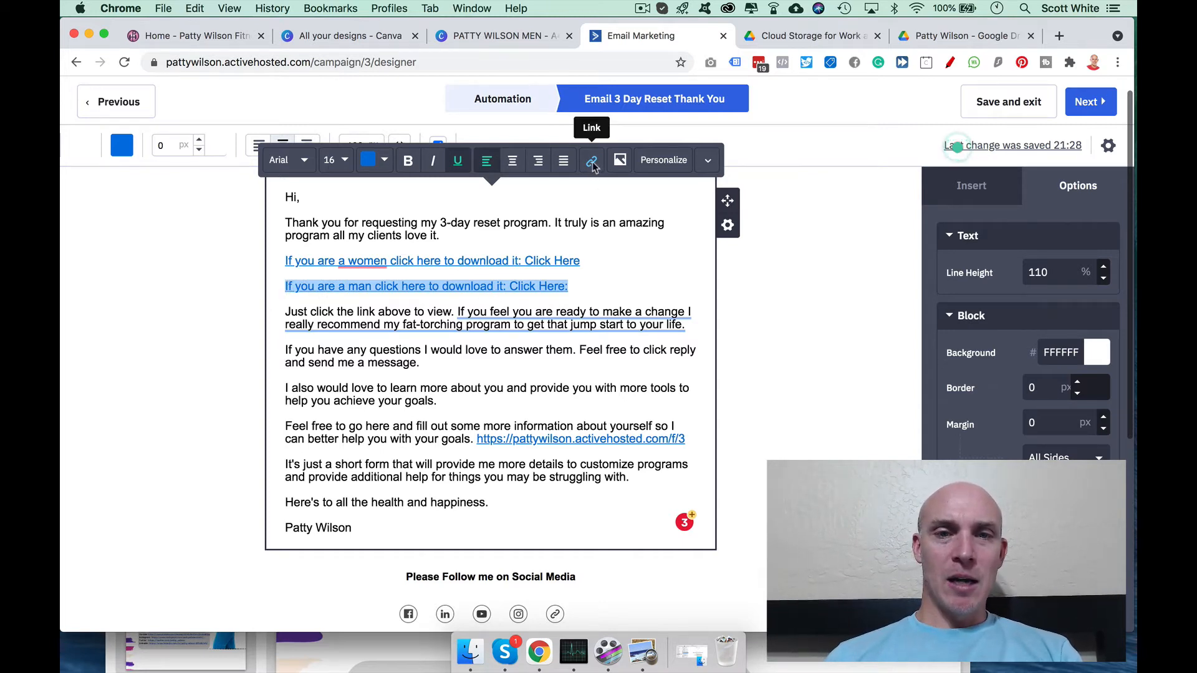
{"action": "triple_click", "coordinate": [528, 198]}
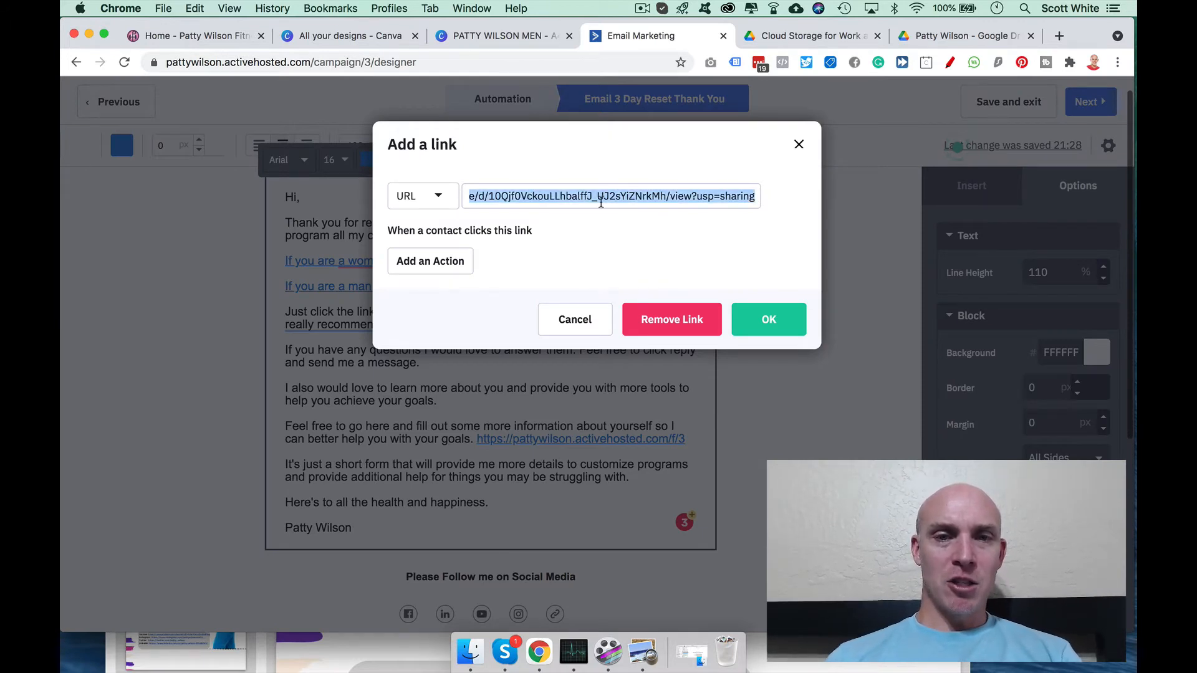
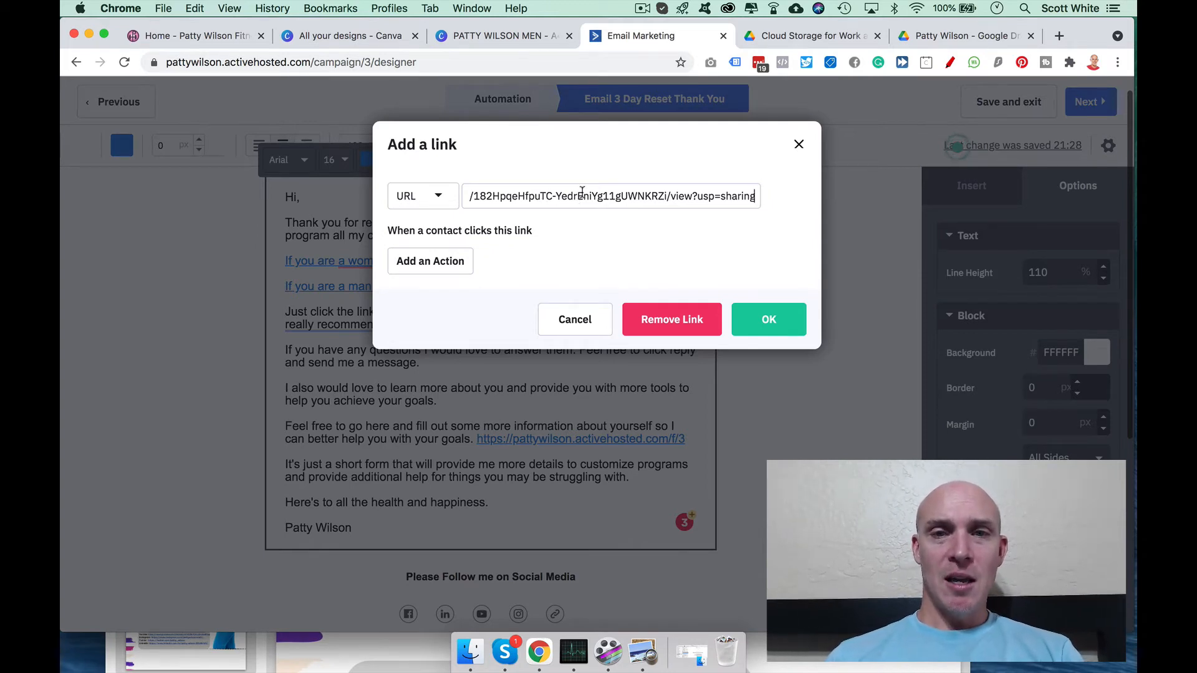
{"action": "left_click_drag", "start_coordinate": [645, 196], "coordinate": [664, 196]}
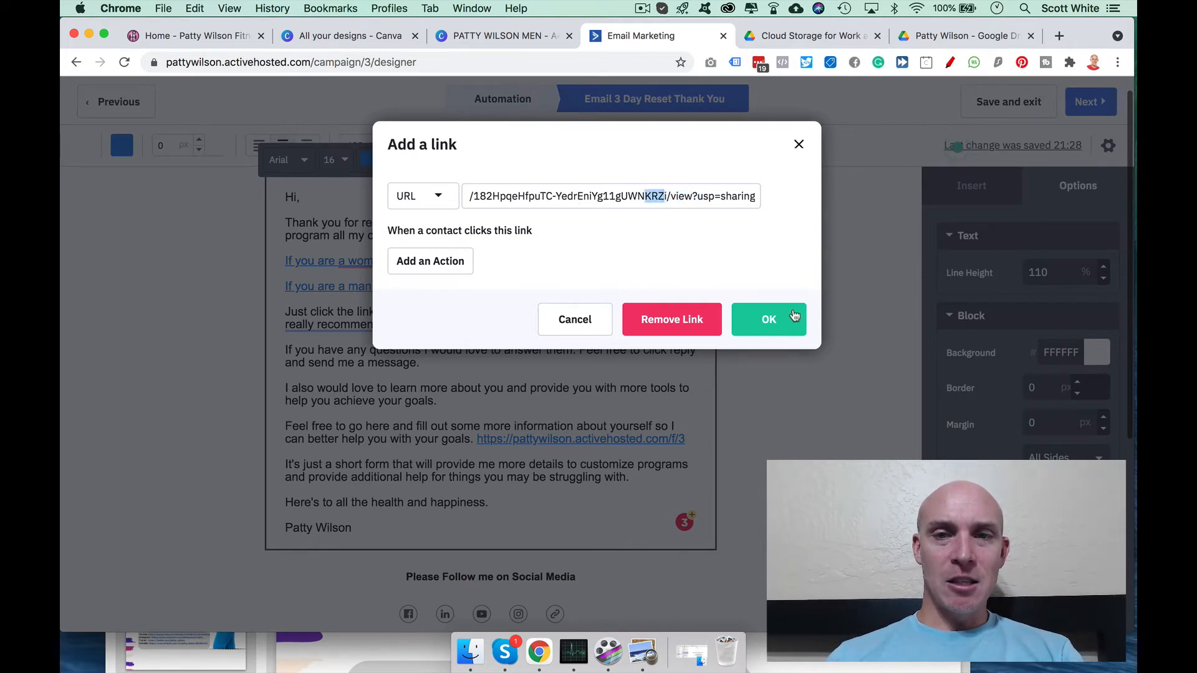
{"action": "left_click", "coordinate": [784, 321]}
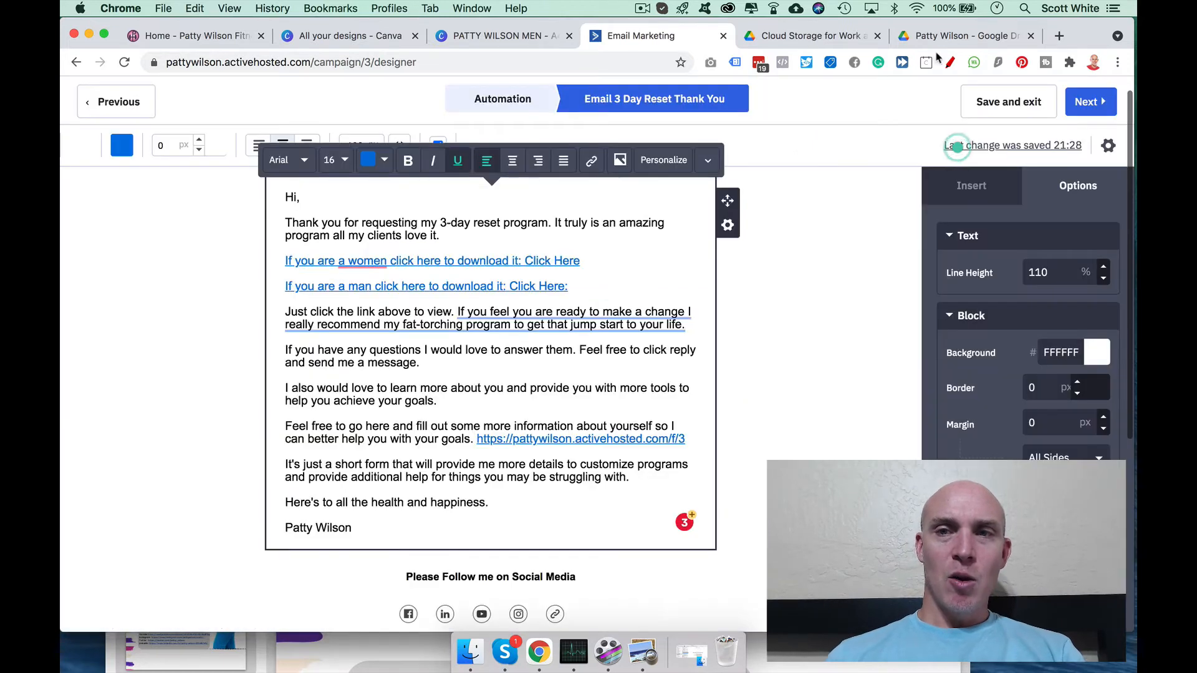
{"action": "left_click", "coordinate": [943, 40]}
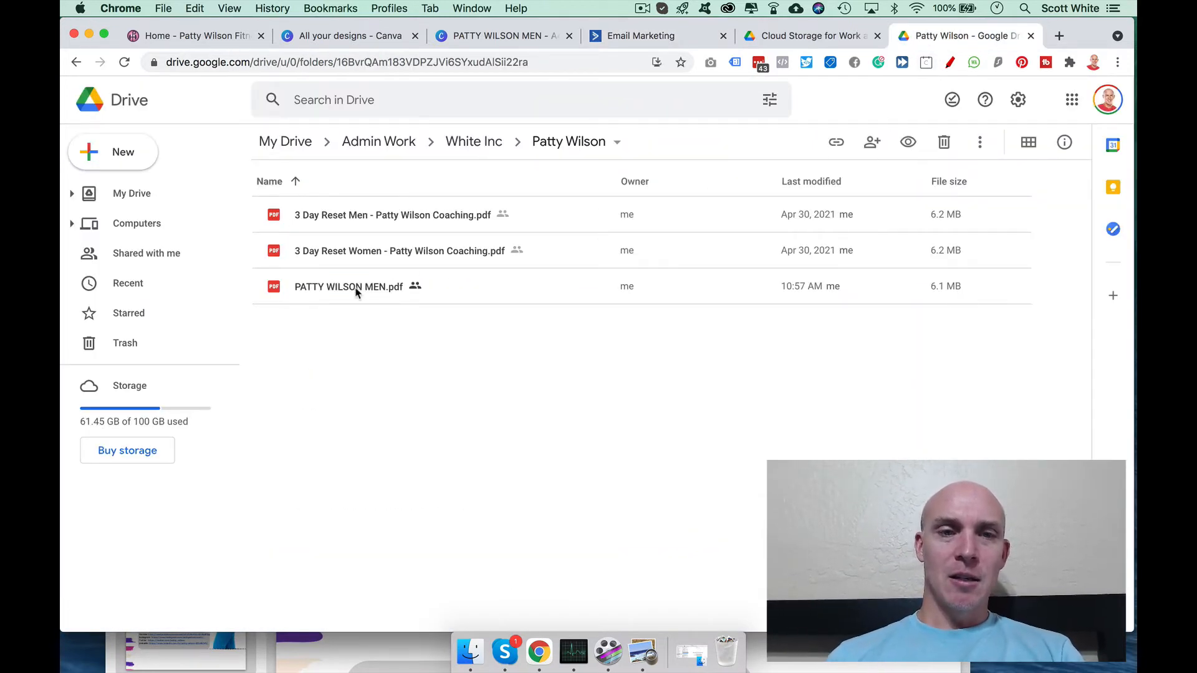
{"action": "double_click", "coordinate": [353, 290]}
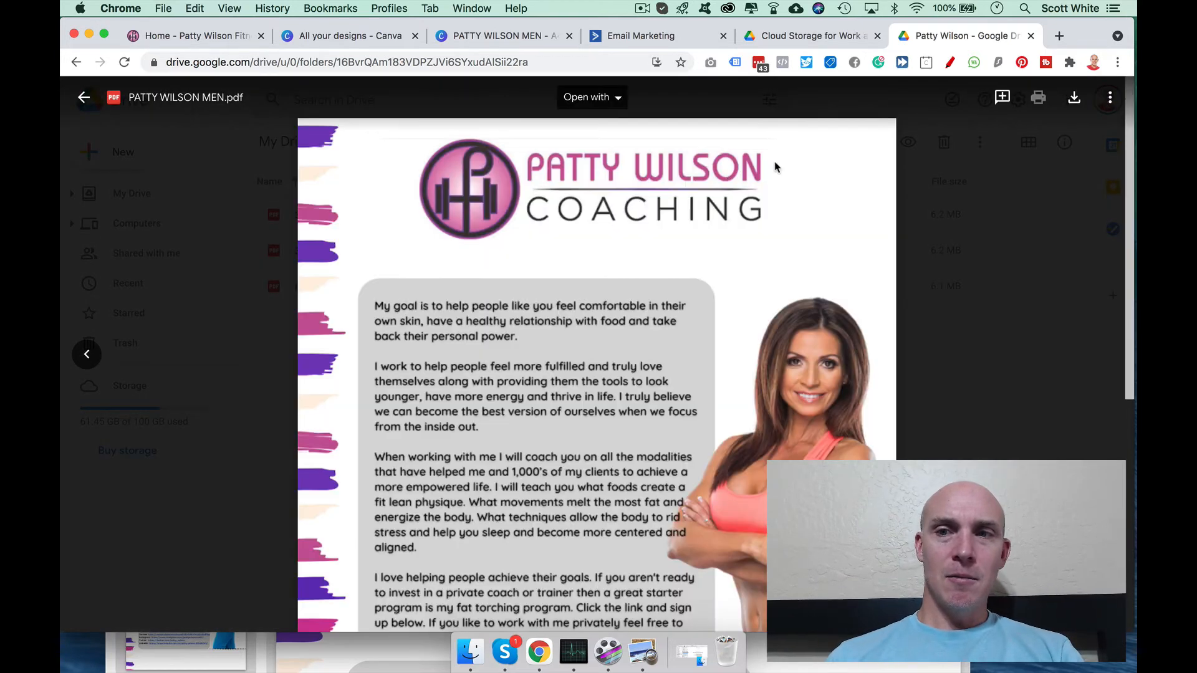
{"action": "left_click", "coordinate": [1109, 97]}
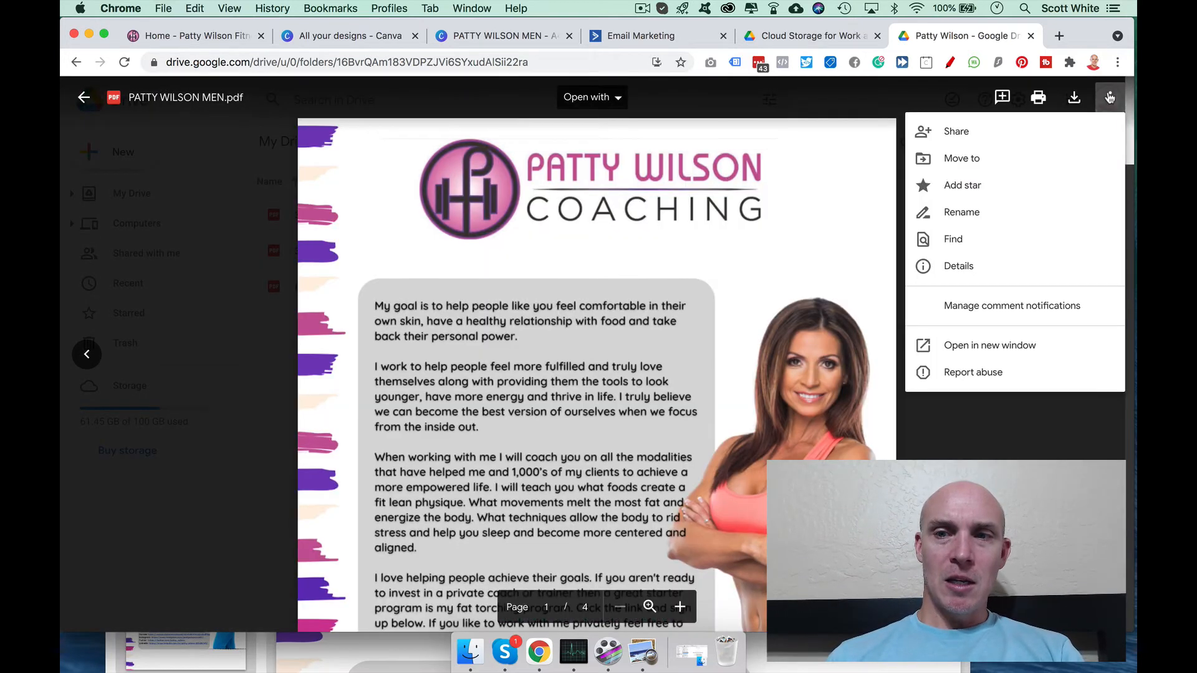
{"action": "left_click", "coordinate": [968, 136]}
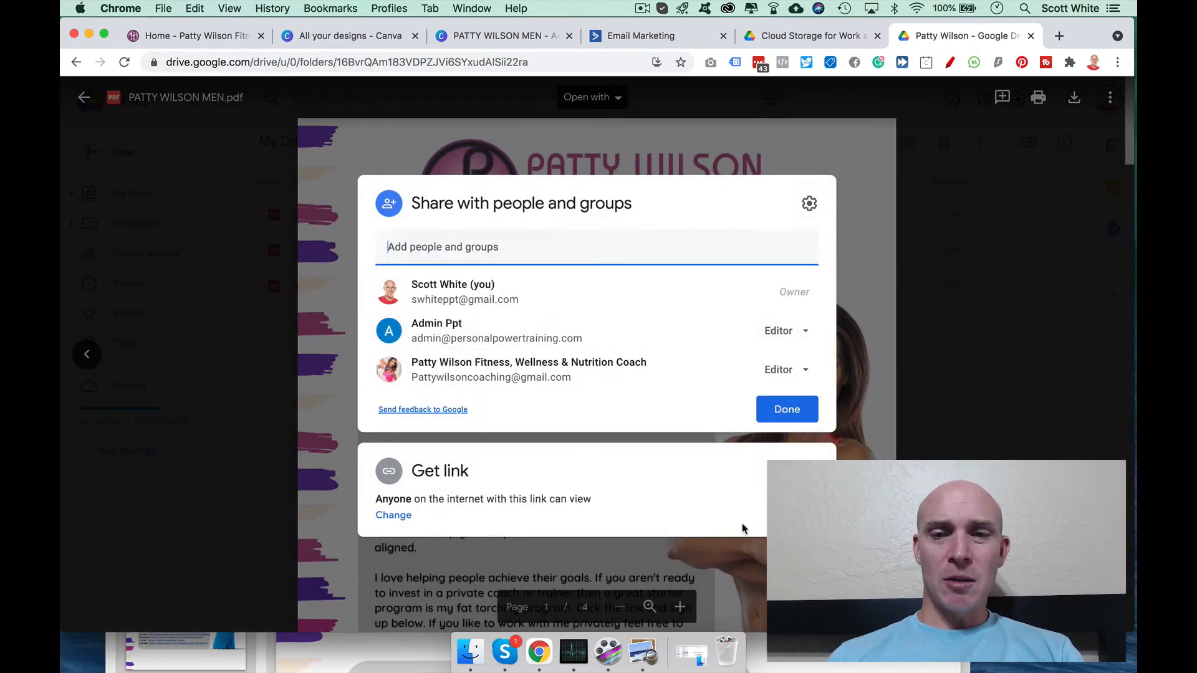
{"action": "left_click", "coordinate": [787, 506]}
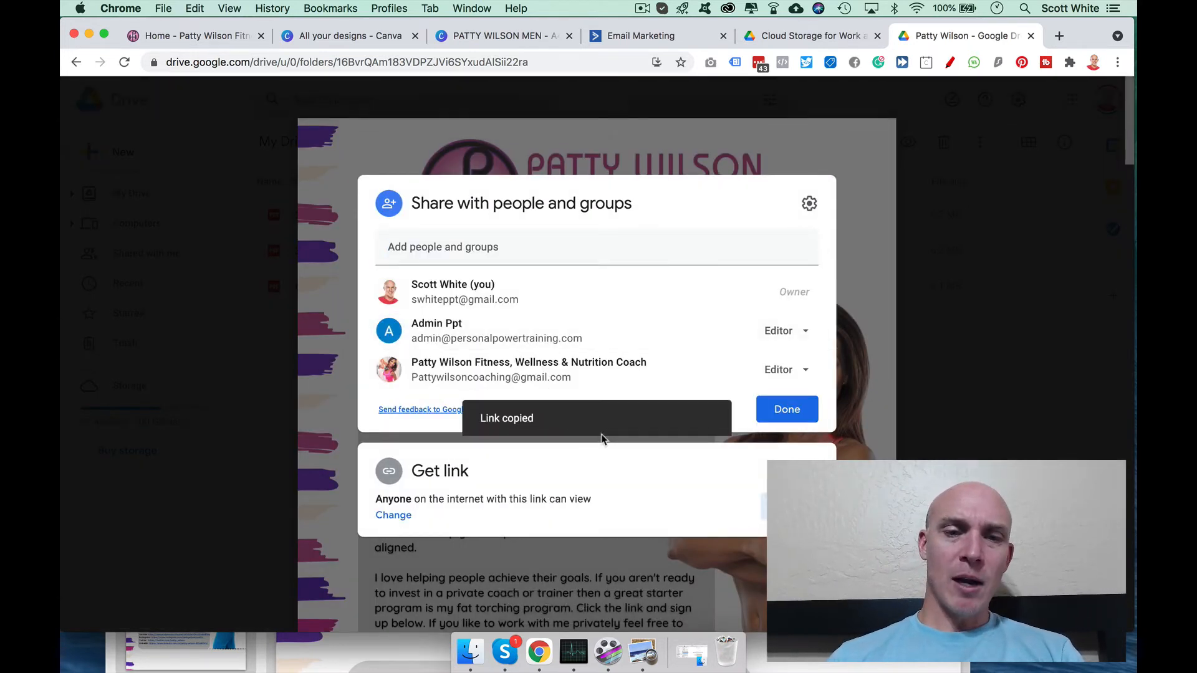
{"action": "left_click", "coordinate": [394, 515]}
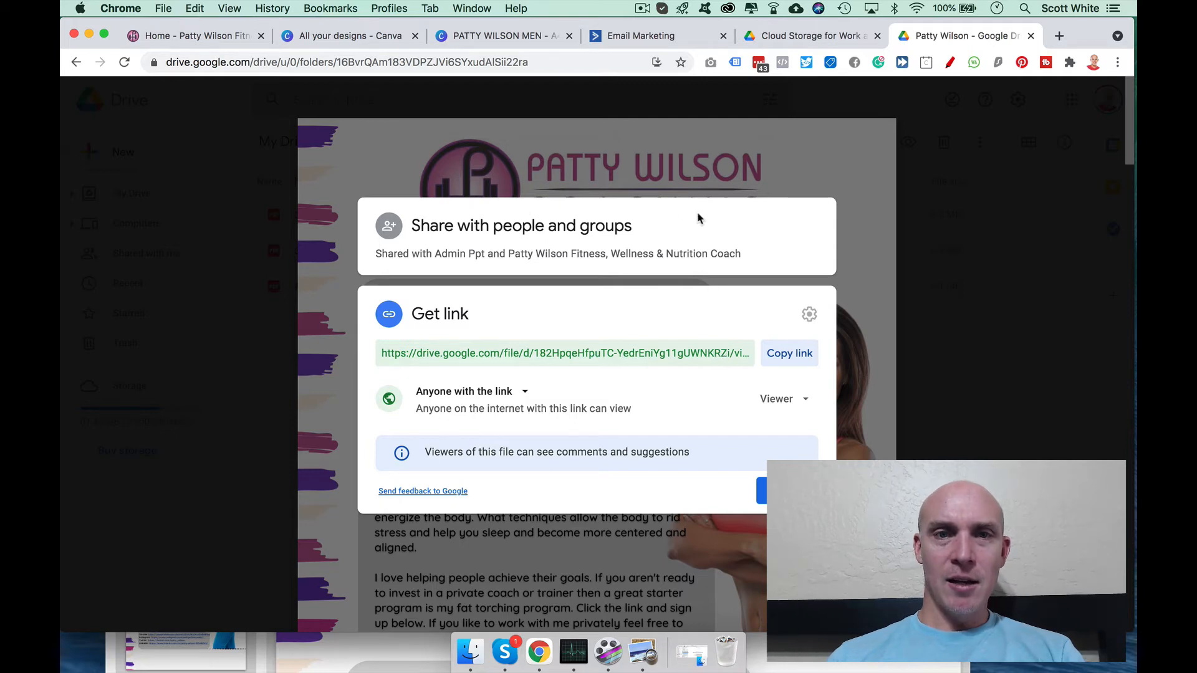
{"action": "left_click", "coordinate": [640, 37]}
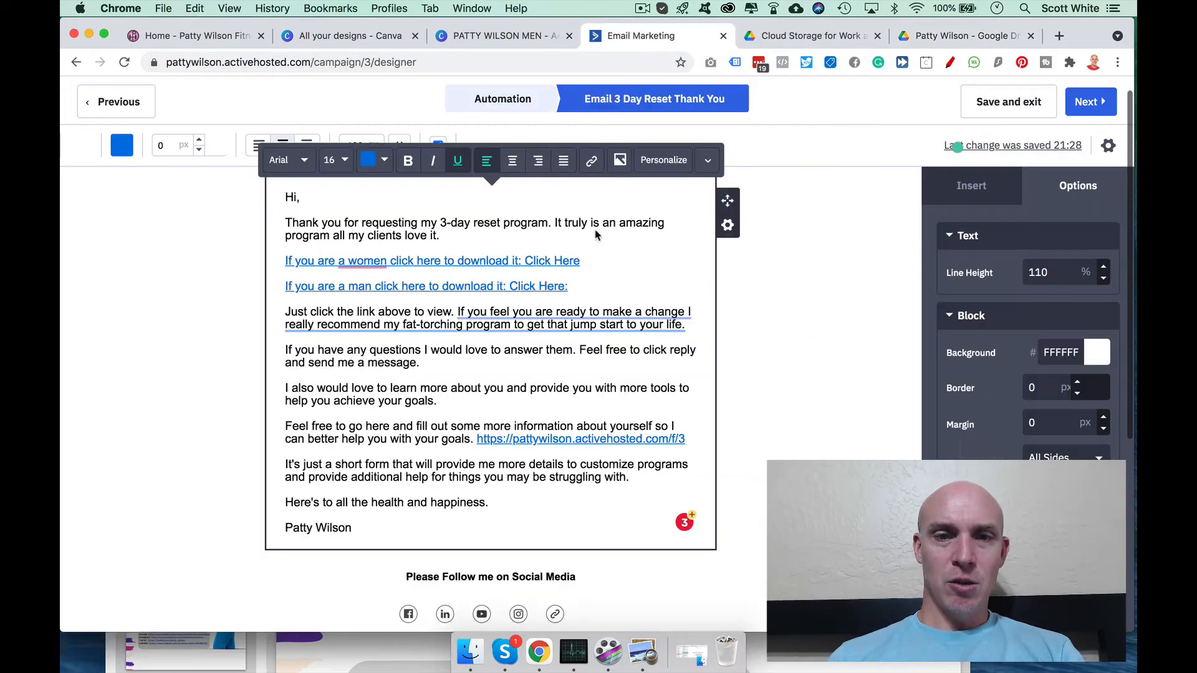
{"action": "left_click_drag", "start_coordinate": [574, 286], "coordinate": [285, 287]}
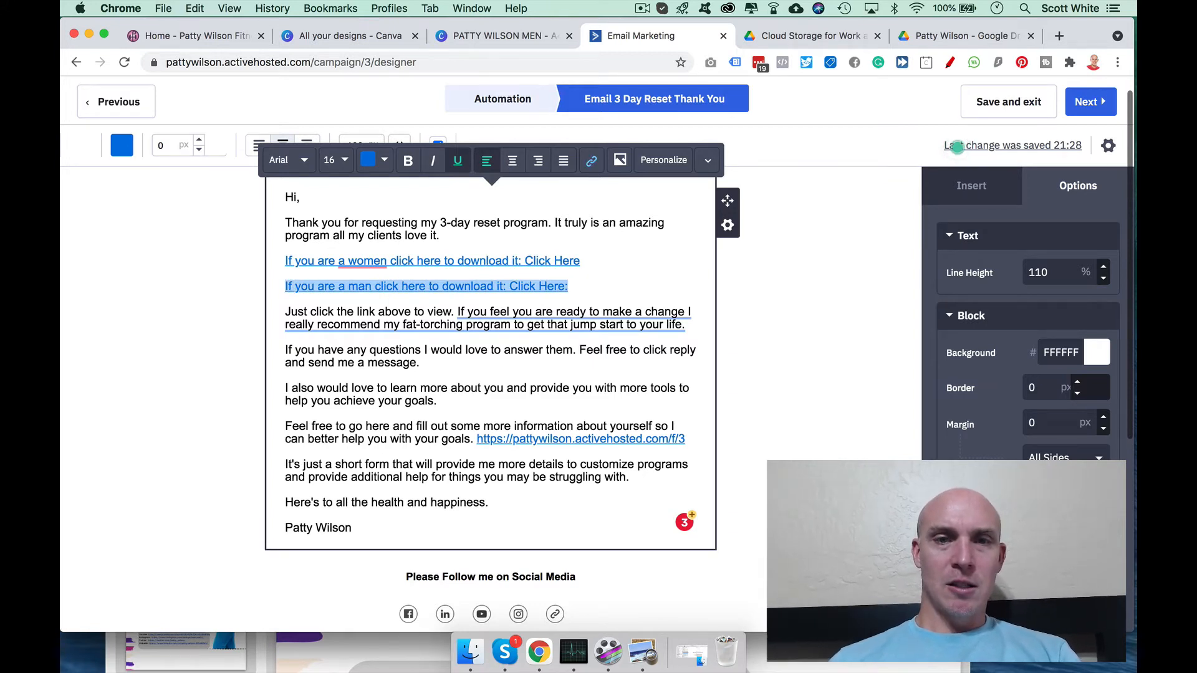
{"action": "left_click", "coordinate": [591, 161]}
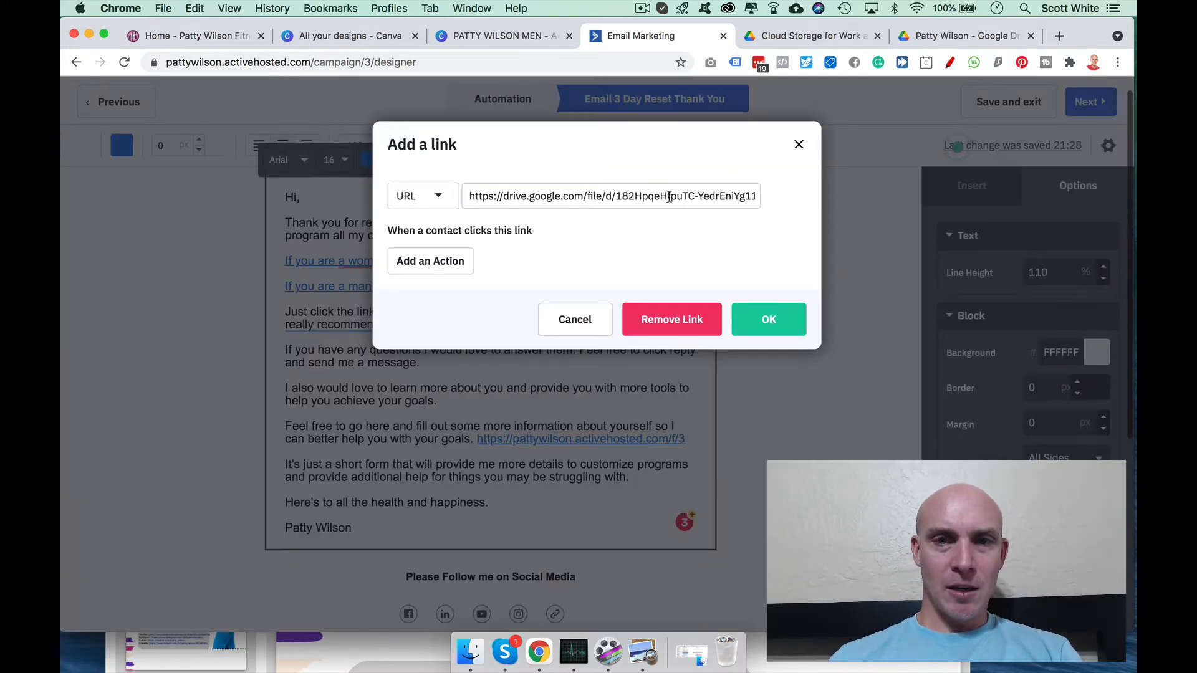
{"action": "left_click_drag", "start_coordinate": [677, 198], "coordinate": [767, 200]}
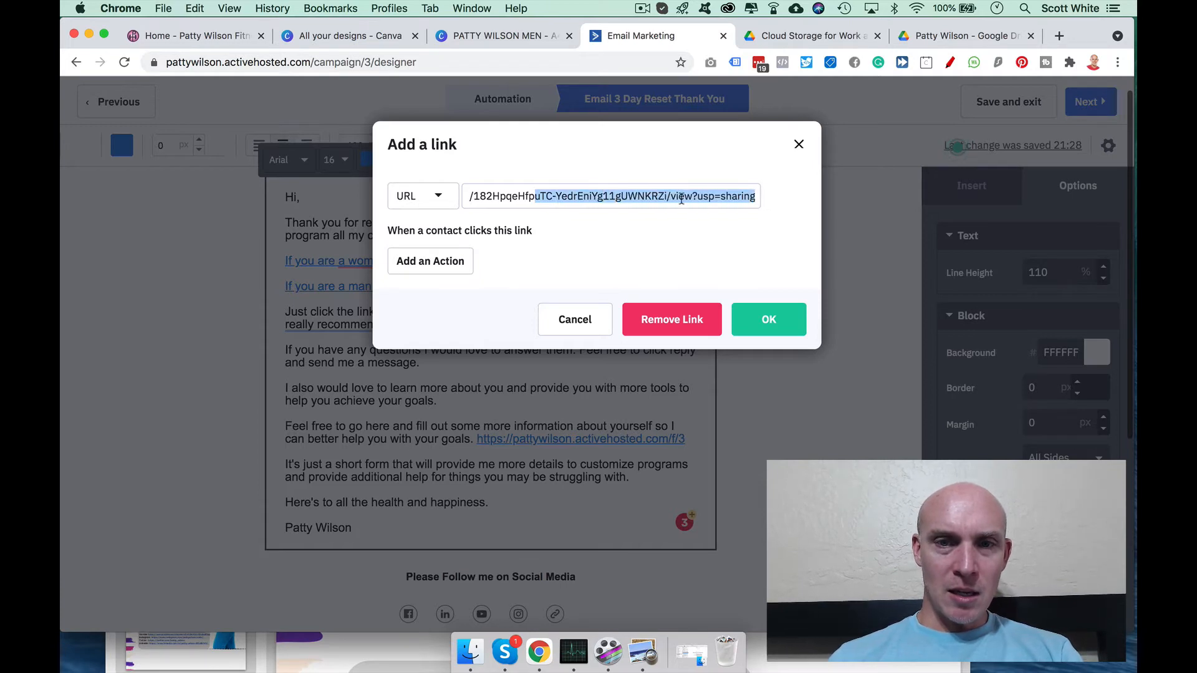
{"action": "left_click", "coordinate": [768, 319]}
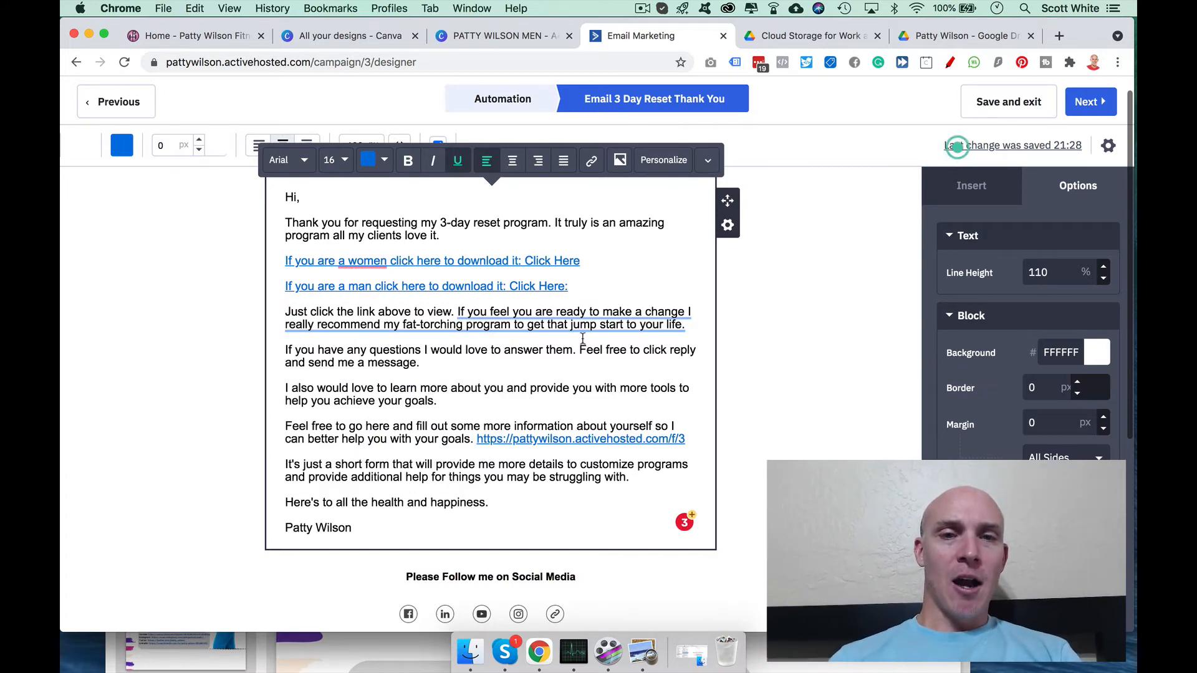
Step: Add a new line under the men's link reading 'added test to download'
{"action": "key", "text": "Return"}
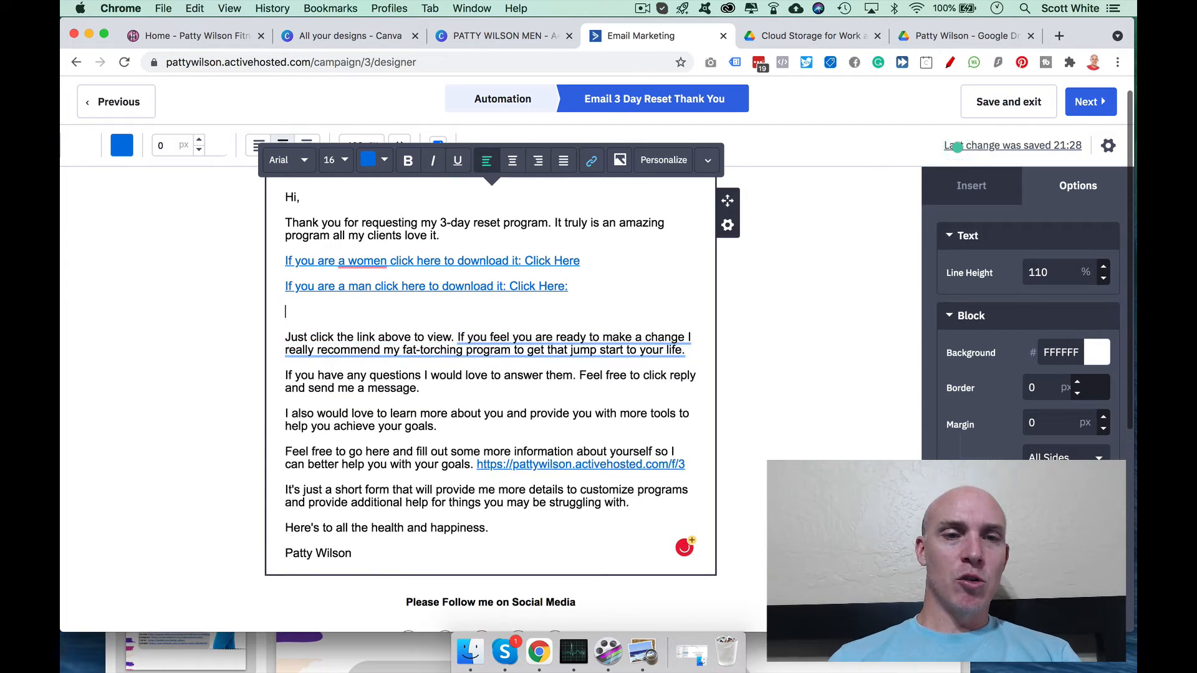
{"action": "key", "text": "super+v"}
{"action": "left_click_drag", "start_coordinate": [524, 325], "coordinate": [252, 313]}
{"action": "key", "text": "super+c"}
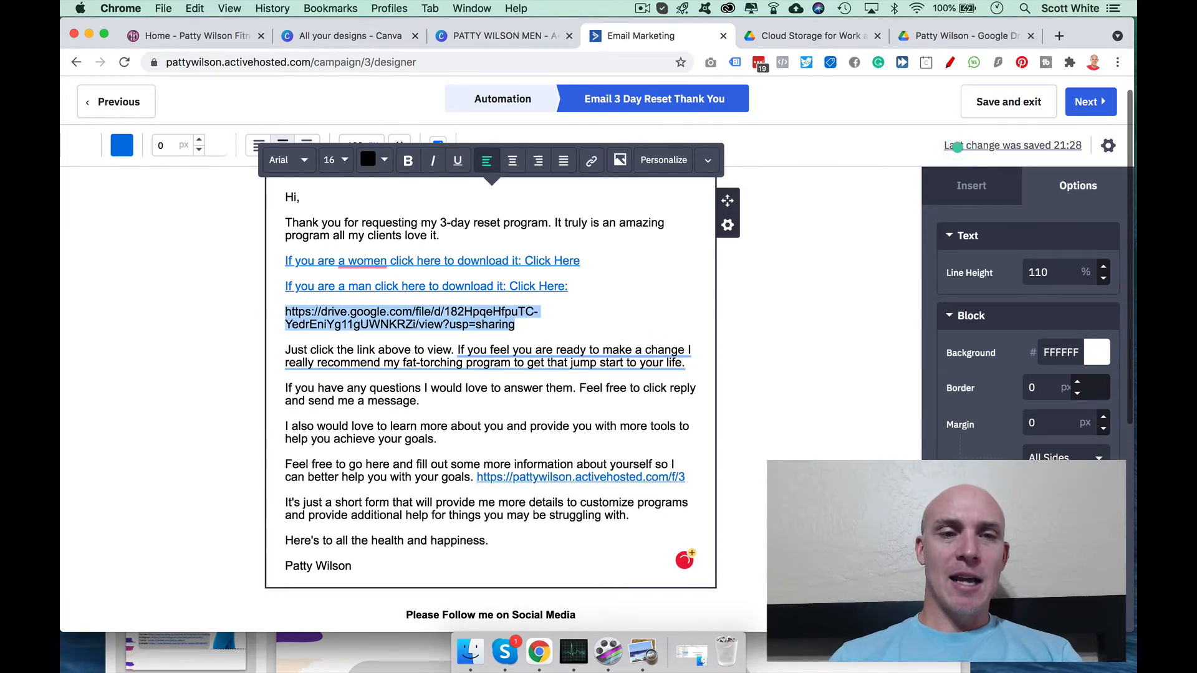
{"action": "type", "text": "added"}
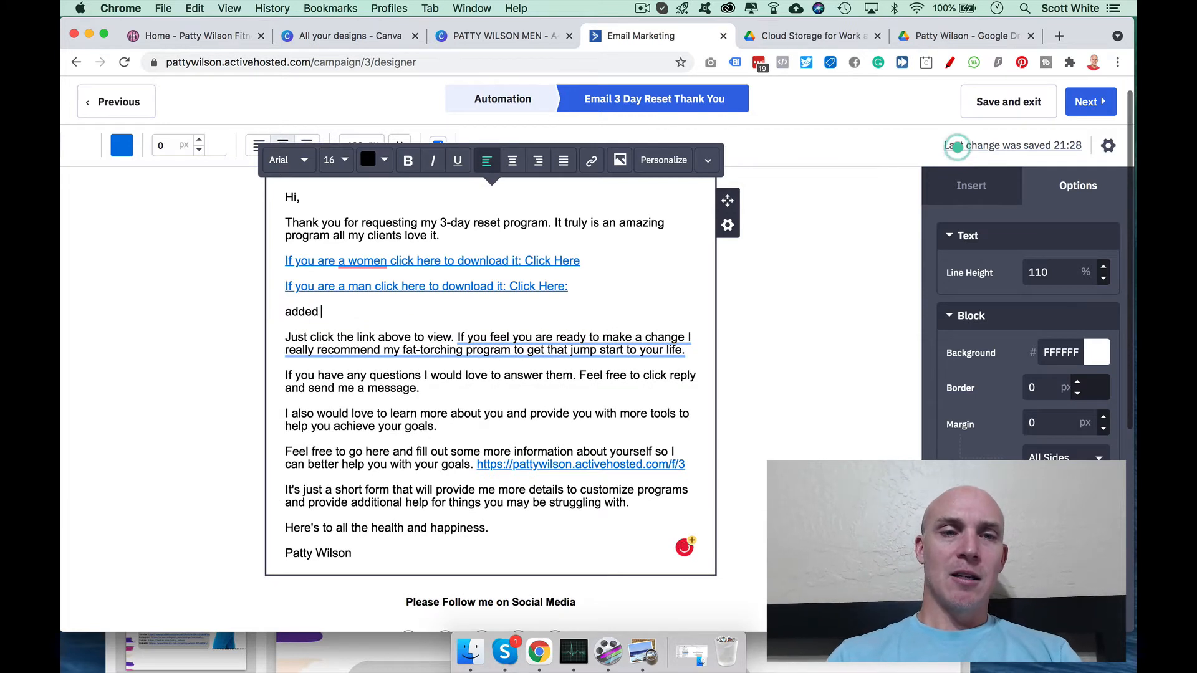
{"action": "type", "text": " test to dow"}
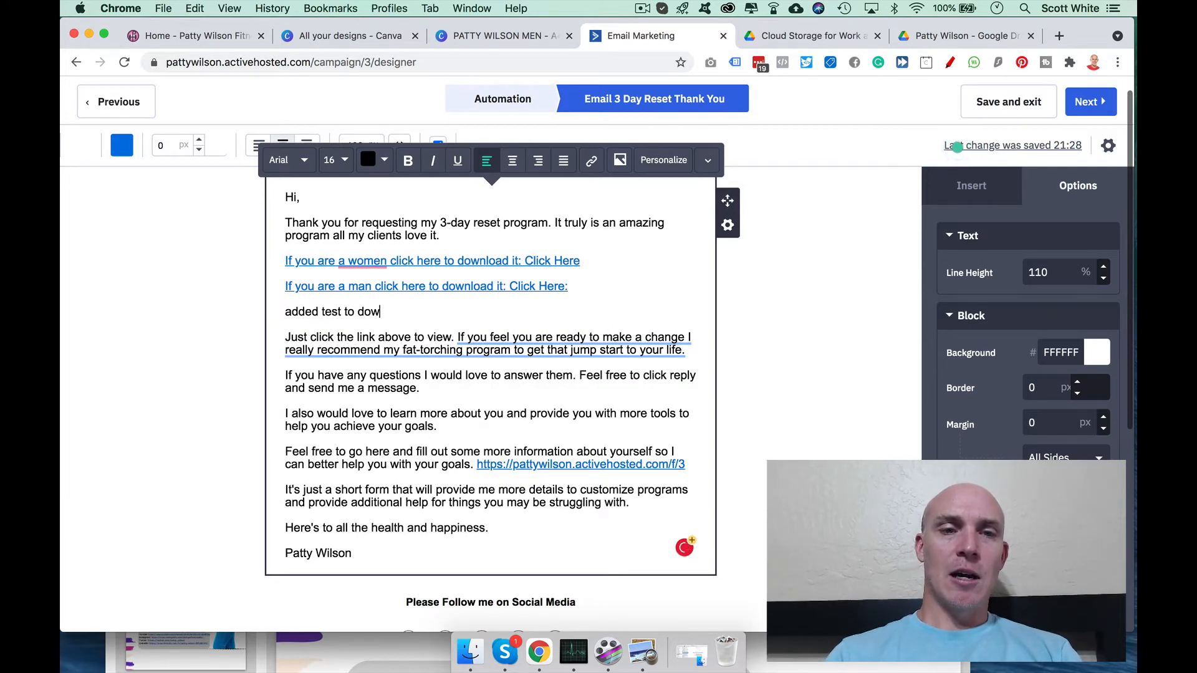
{"action": "type", "text": "nload"}
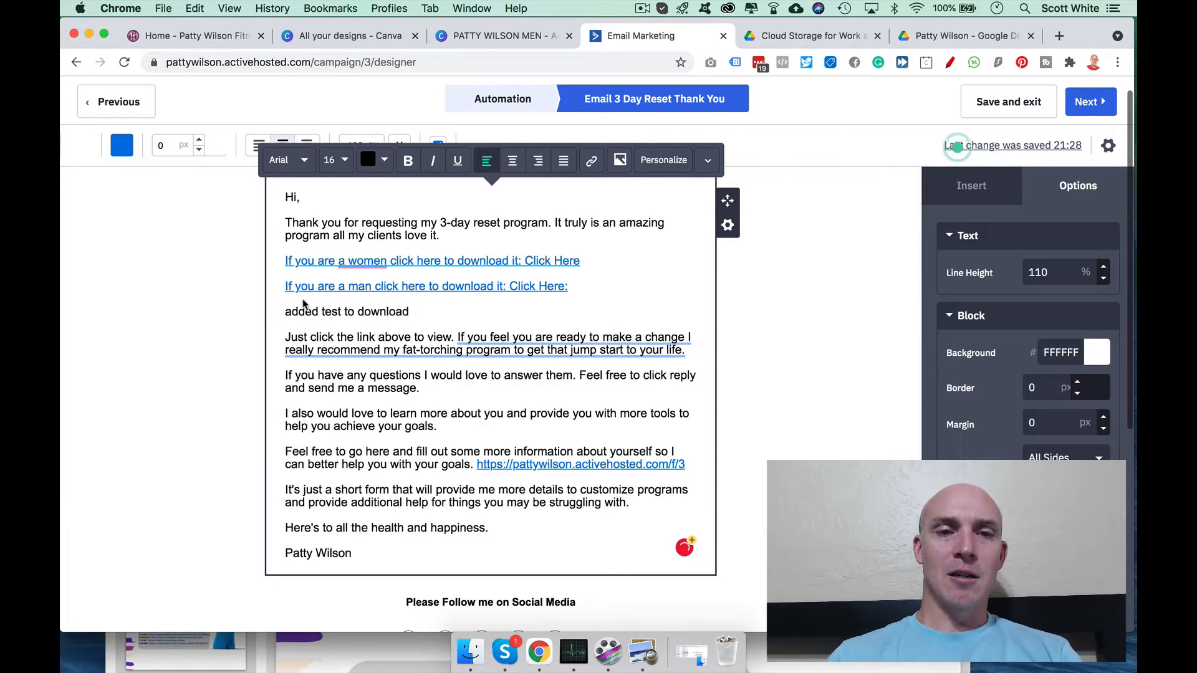
{"action": "left_click_drag", "start_coordinate": [421, 311], "coordinate": [372, 311]}
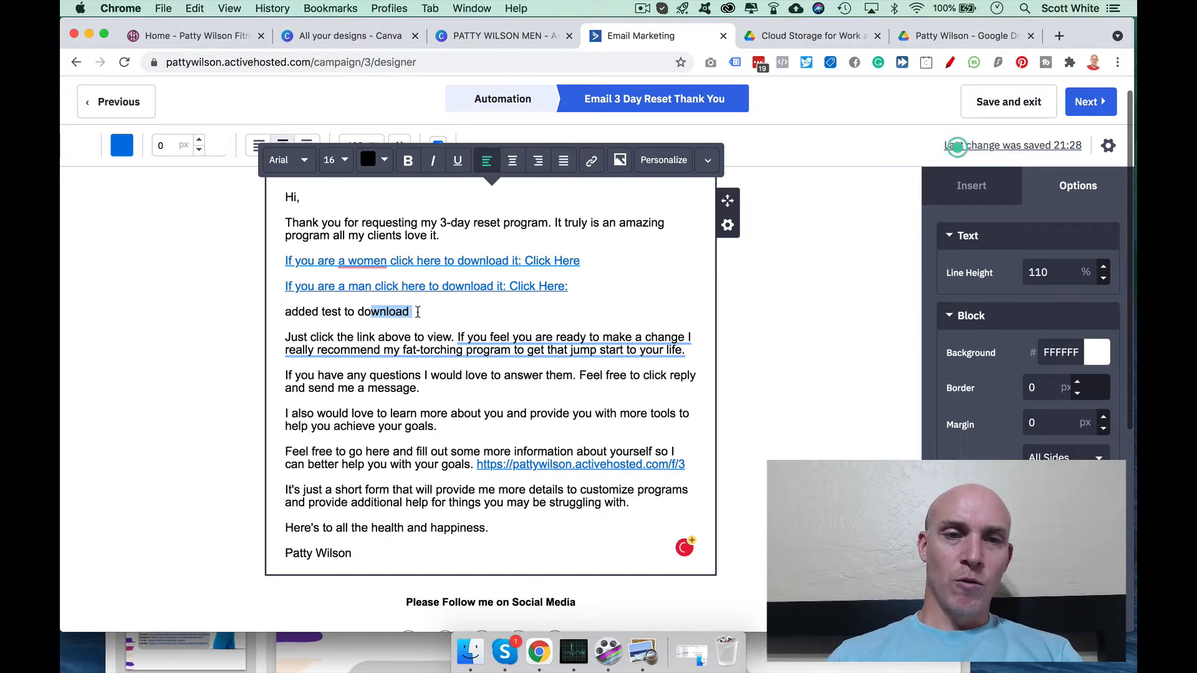
{"action": "left_click_drag", "start_coordinate": [289, 311], "coordinate": [287, 312]}
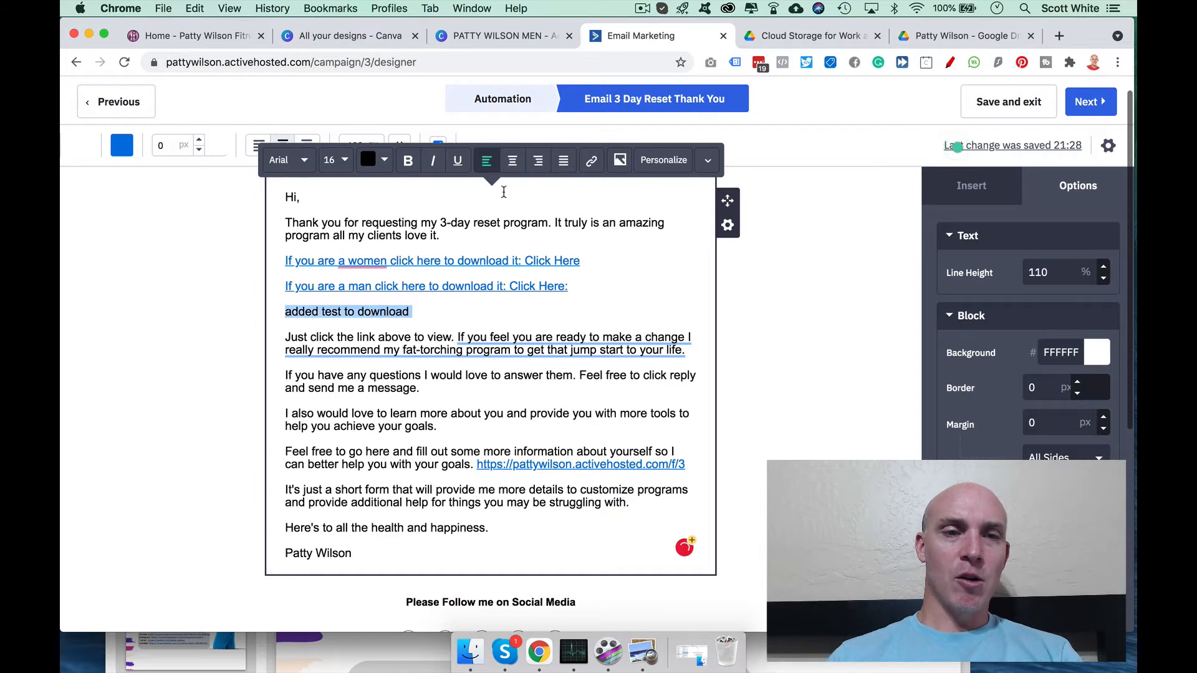
Step: Link the test line to the pasted Drive PDF URL, then delete the line
{"action": "left_click", "coordinate": [592, 162]}
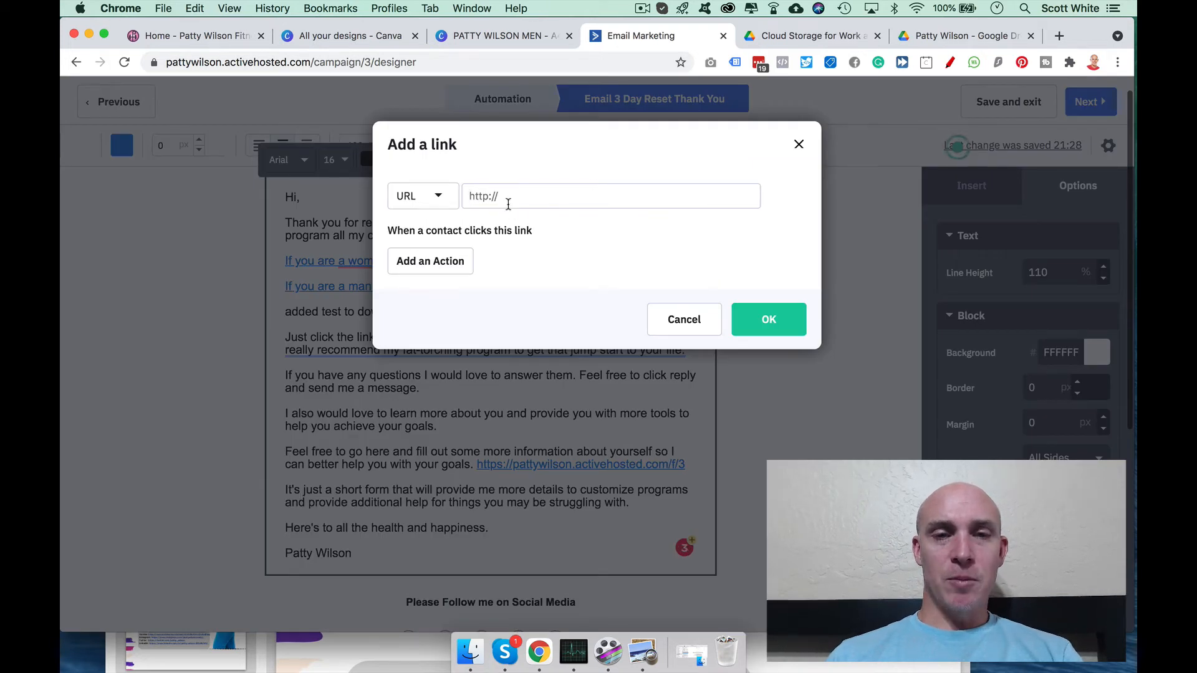
{"action": "key", "text": "super+v"}
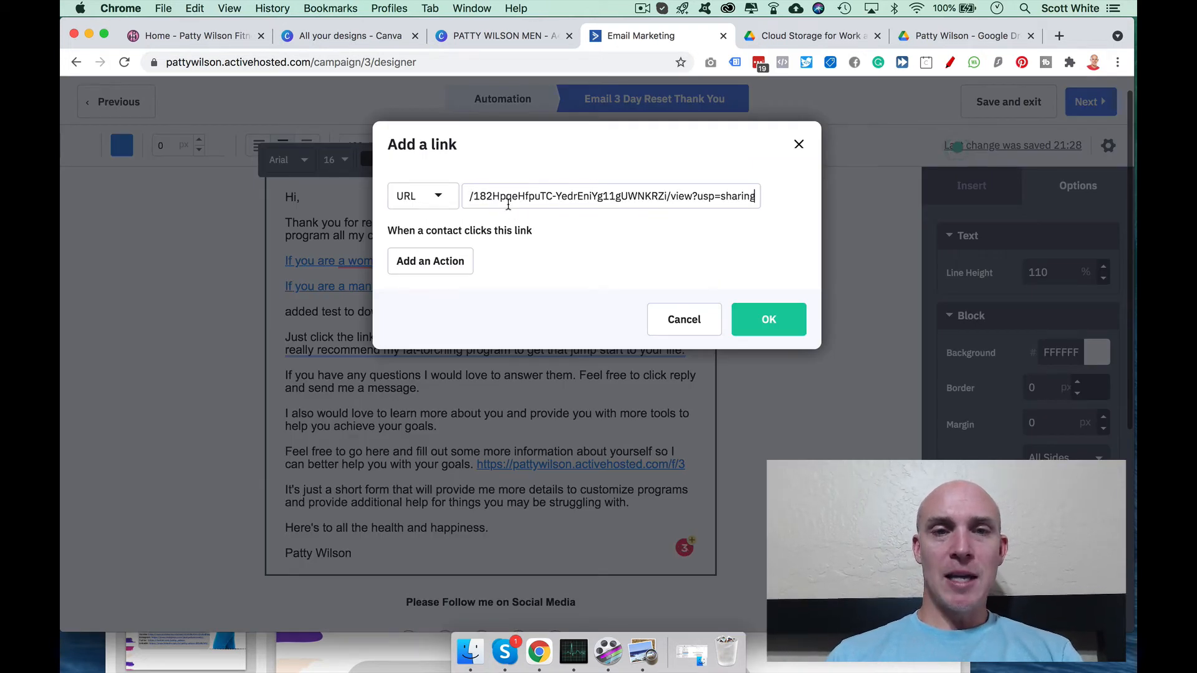
{"action": "left_click", "coordinate": [768, 320]}
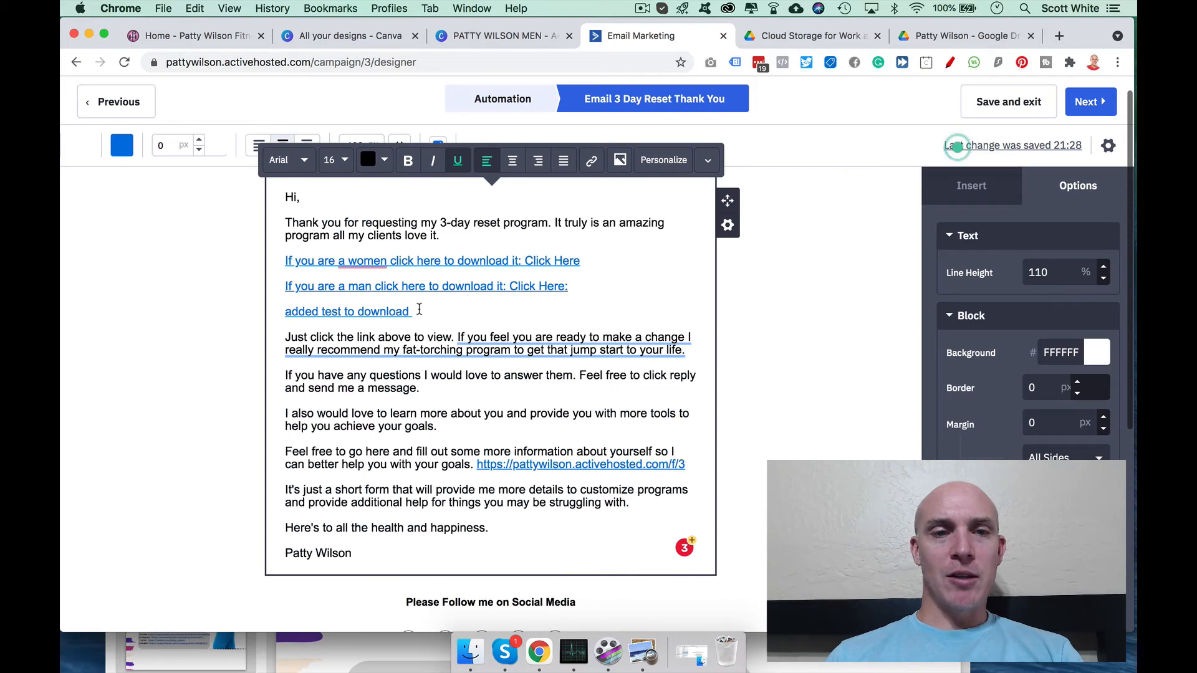
{"action": "left_click_drag", "start_coordinate": [420, 310], "coordinate": [266, 318]}
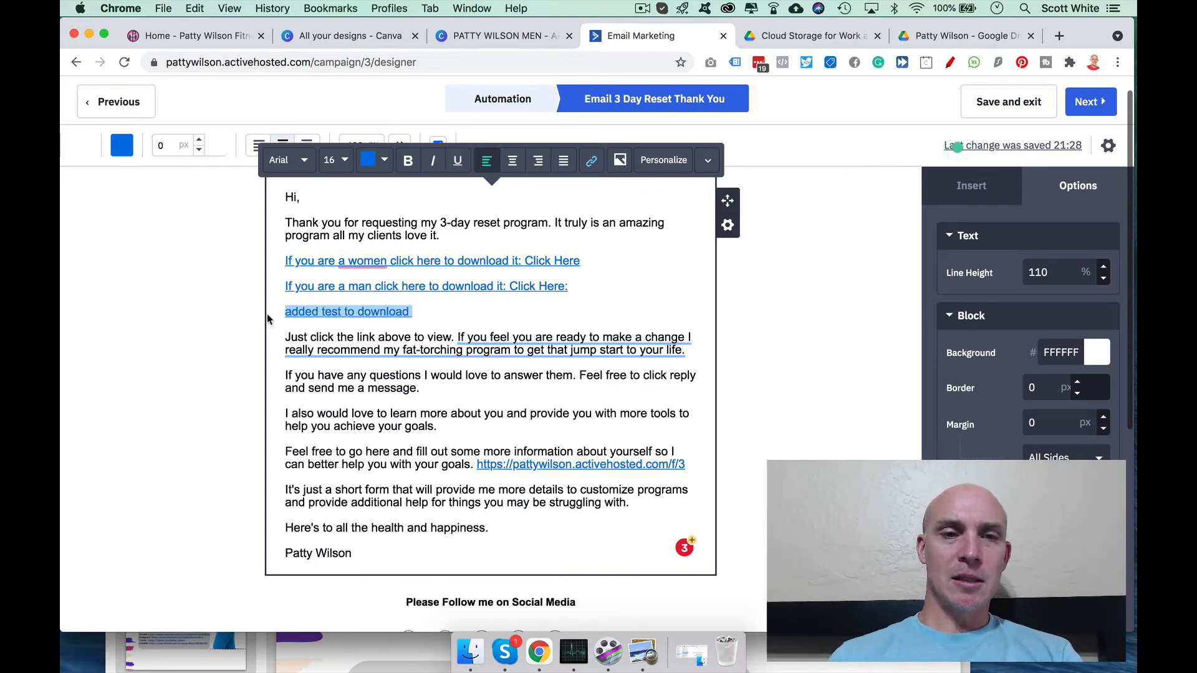
{"action": "key", "text": "BackSpace"}
{"action": "key", "text": "BackSpace"}
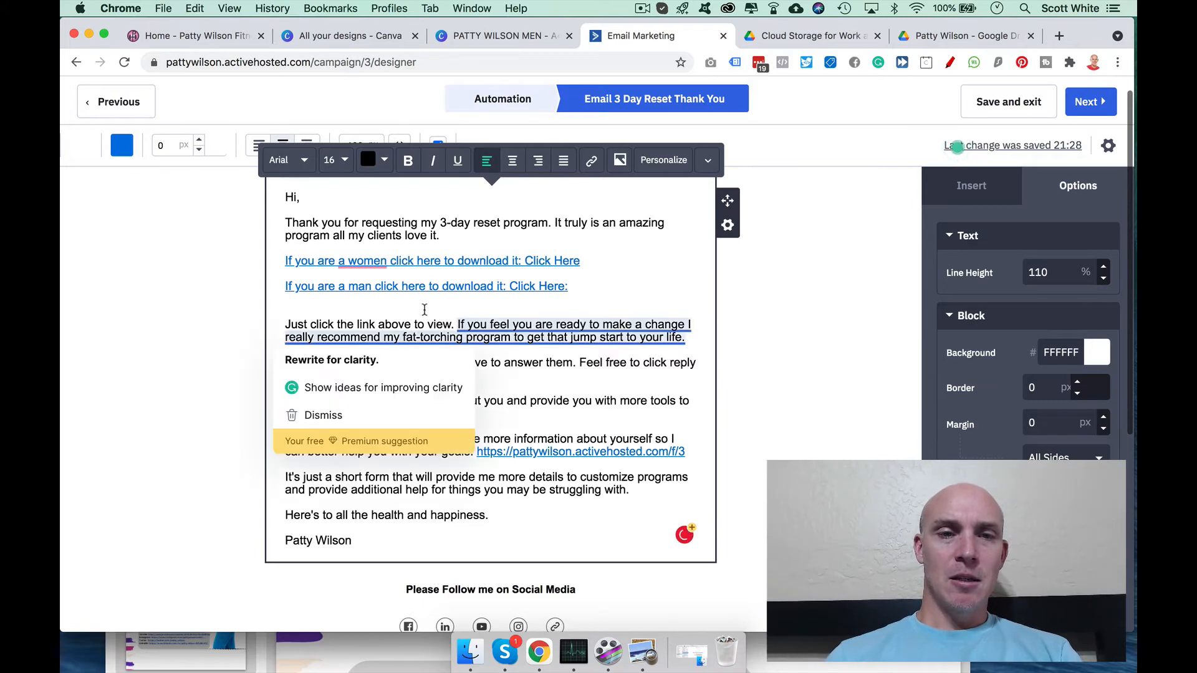
Step: Remove the leftover blank line below the links and start a fresh line after the closing sentence
{"action": "key", "text": "Down"}
{"action": "key", "text": "BackSpace"}
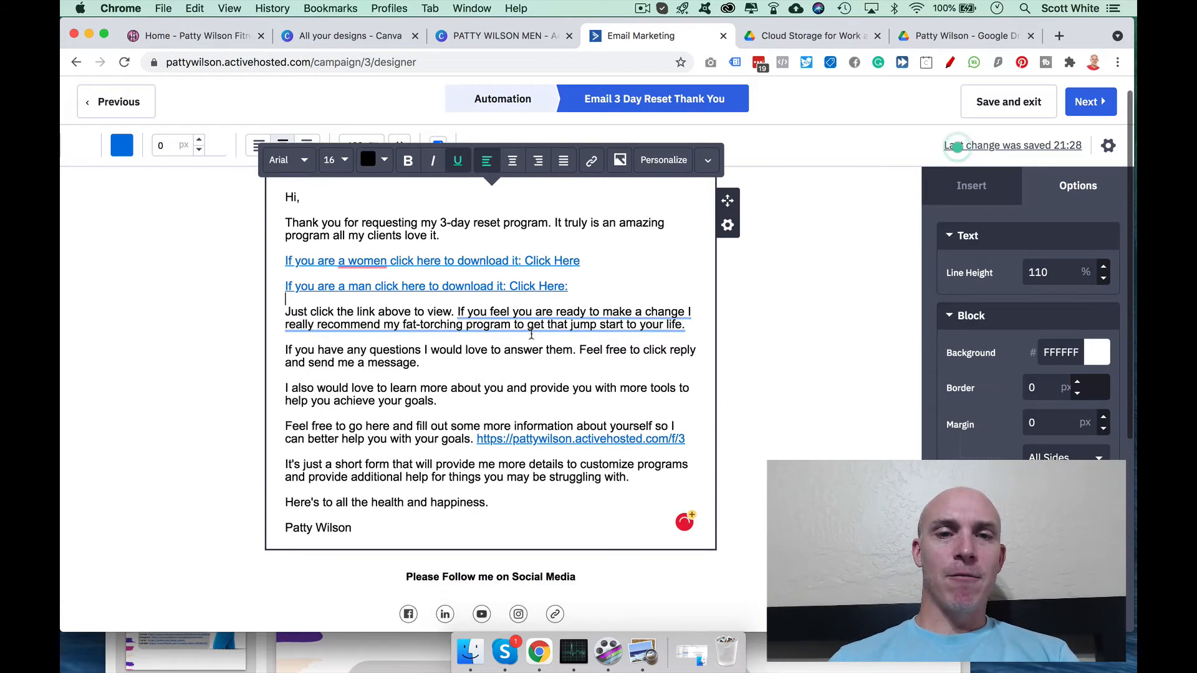
{"action": "key", "text": "Down"}
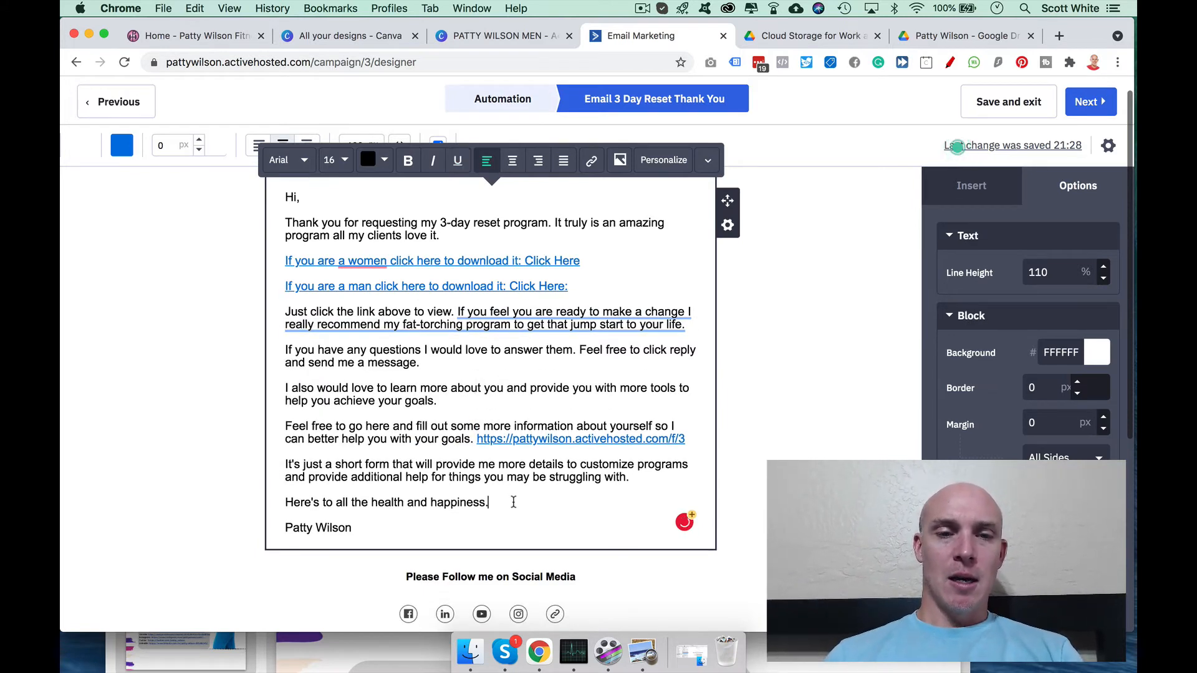
{"action": "key", "text": "Return"}
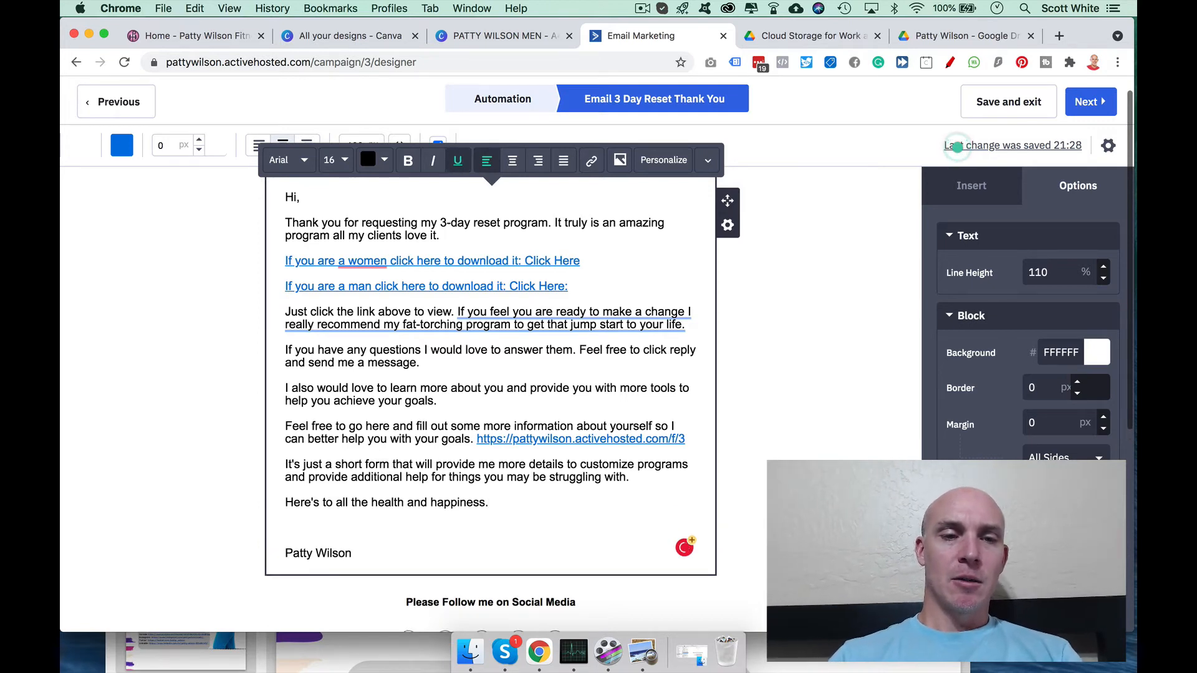
Step: Add a 'P.S men's' line with the pasted Drive URL, then delete the whole P.S line
{"action": "type", "text": "P.S men's d"}
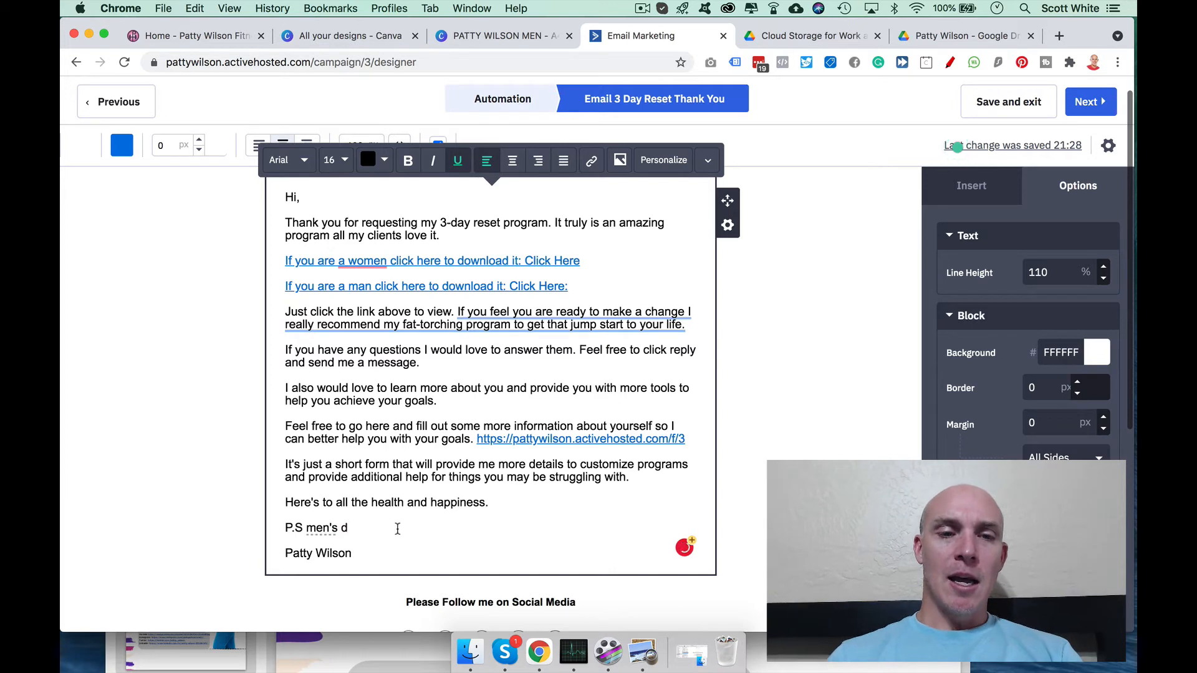
{"action": "key", "text": "super+v"}
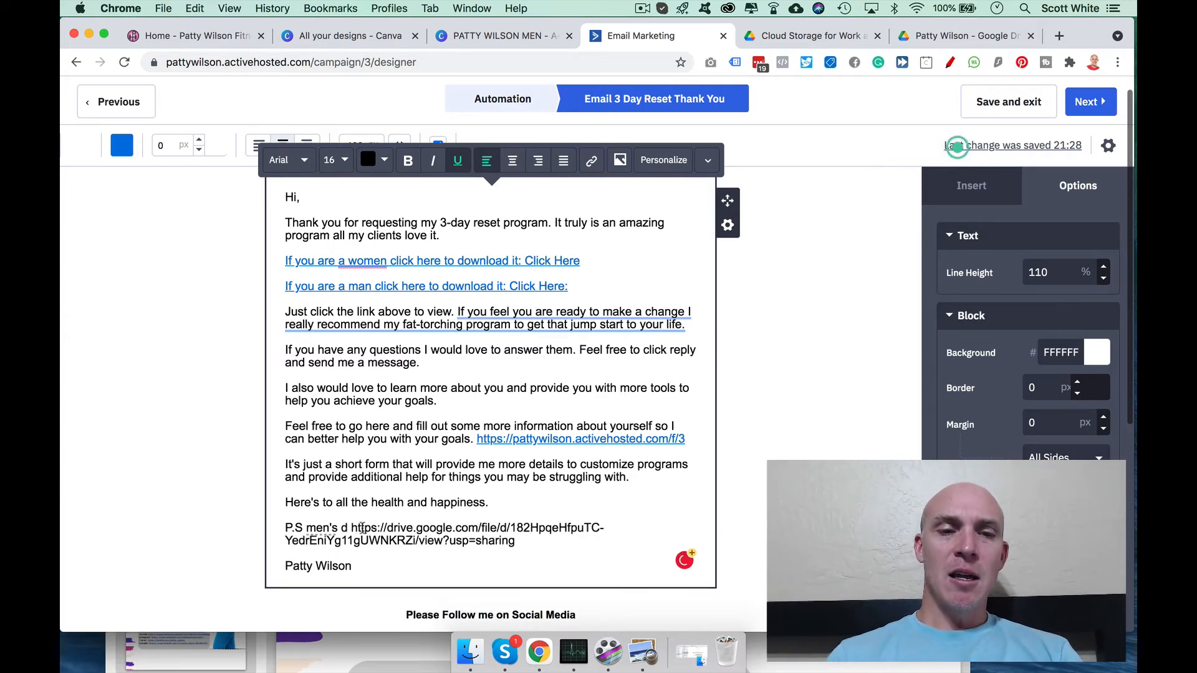
{"action": "left_click_drag", "start_coordinate": [349, 526], "coordinate": [522, 543]}
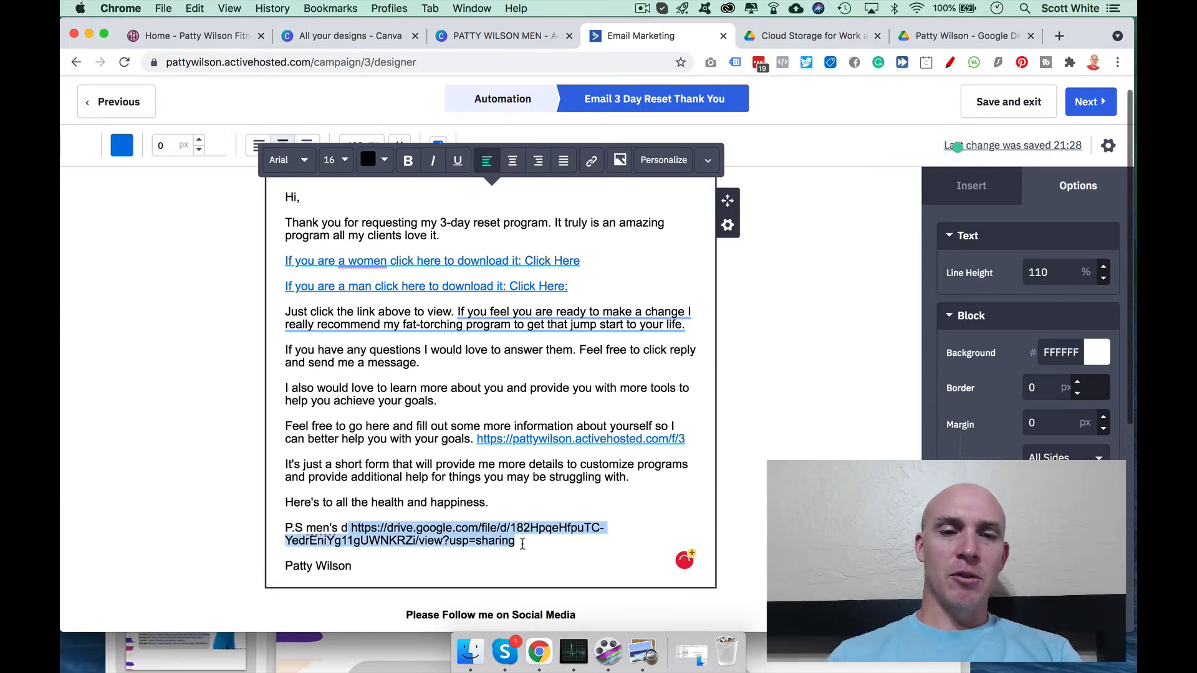
{"action": "left_click", "coordinate": [456, 287]}
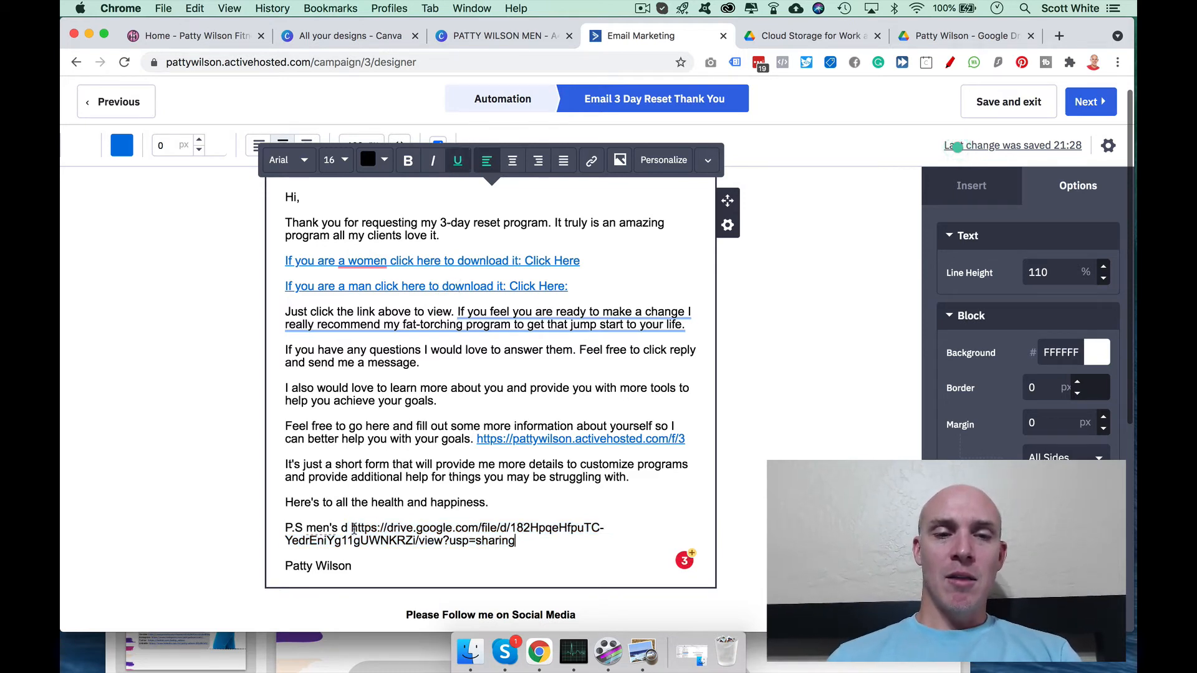
{"action": "left_click_drag", "start_coordinate": [350, 528], "coordinate": [536, 538]}
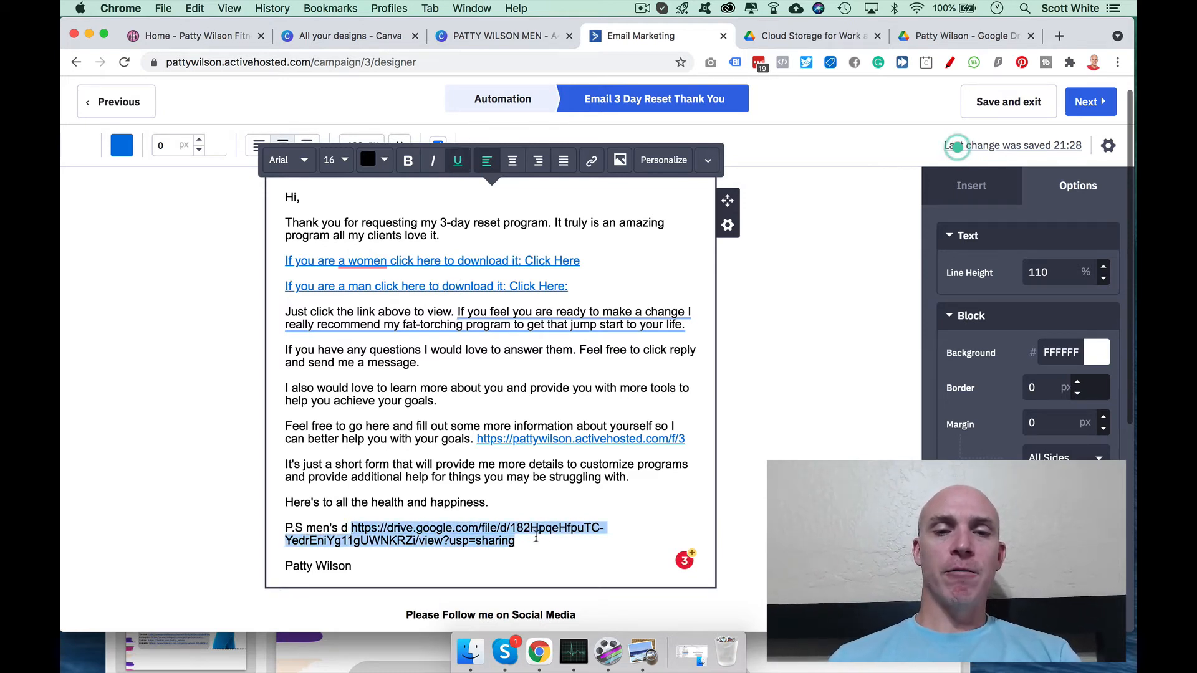
{"action": "left_click", "coordinate": [526, 542]}
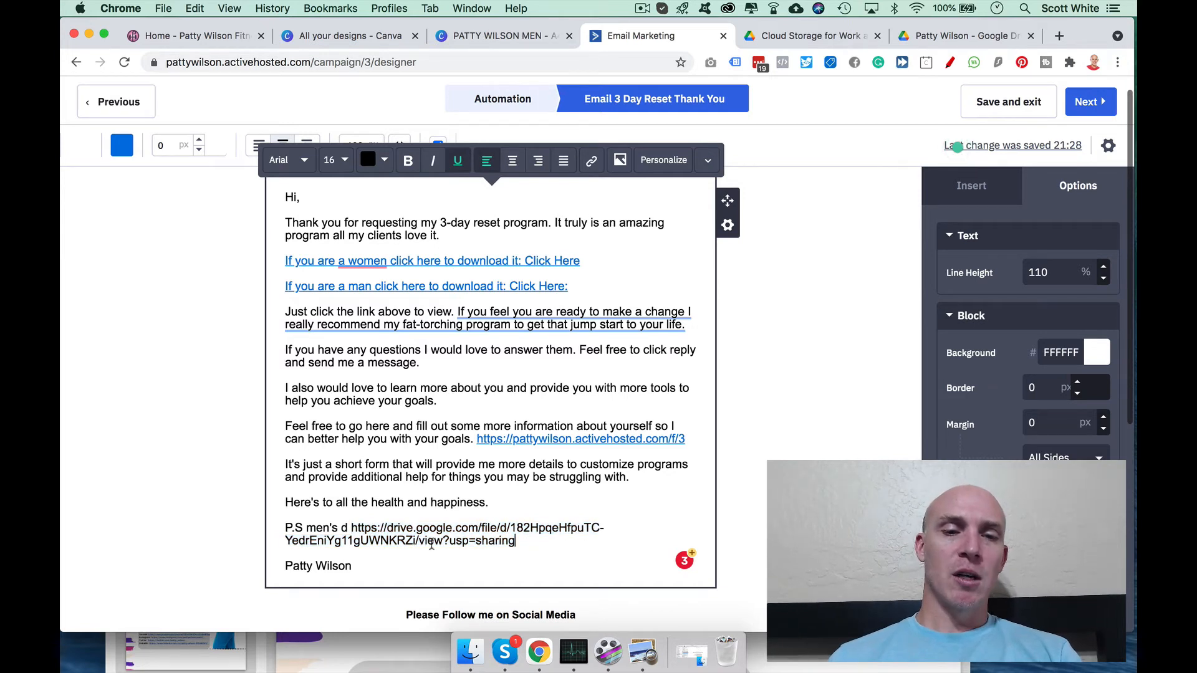
{"action": "left_click", "coordinate": [284, 530], "text": "shift"}
{"action": "key", "text": "super+c"}
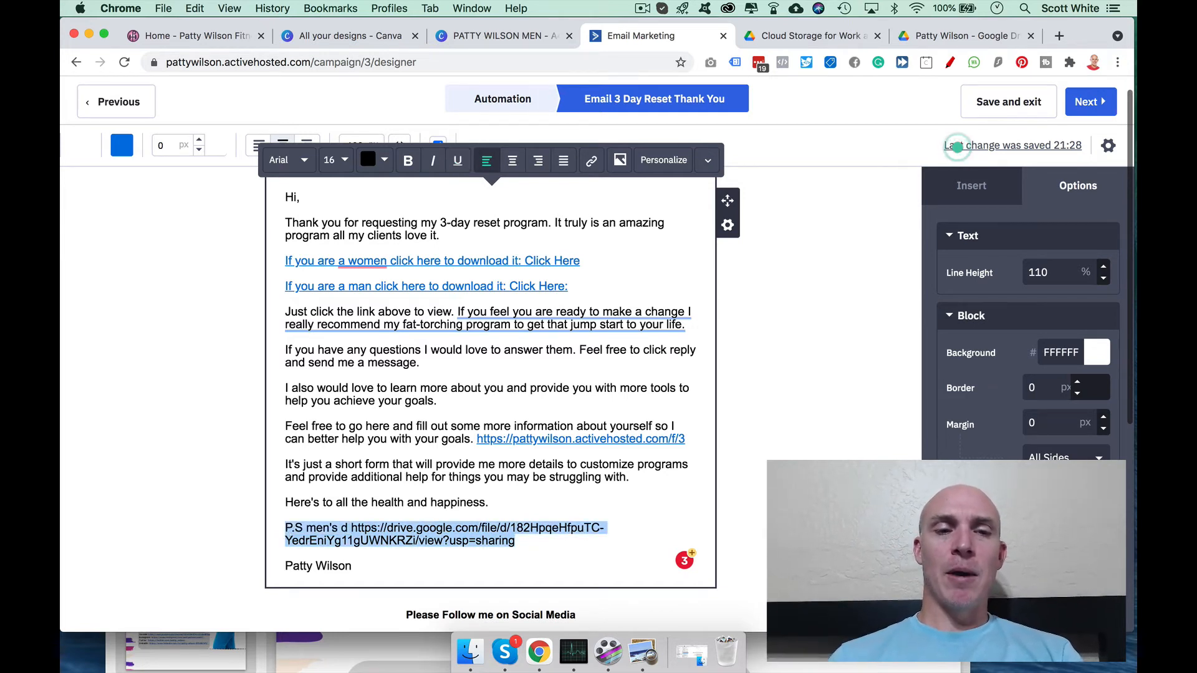
{"action": "key", "text": "BackSpace"}
{"action": "key", "text": "BackSpace"}
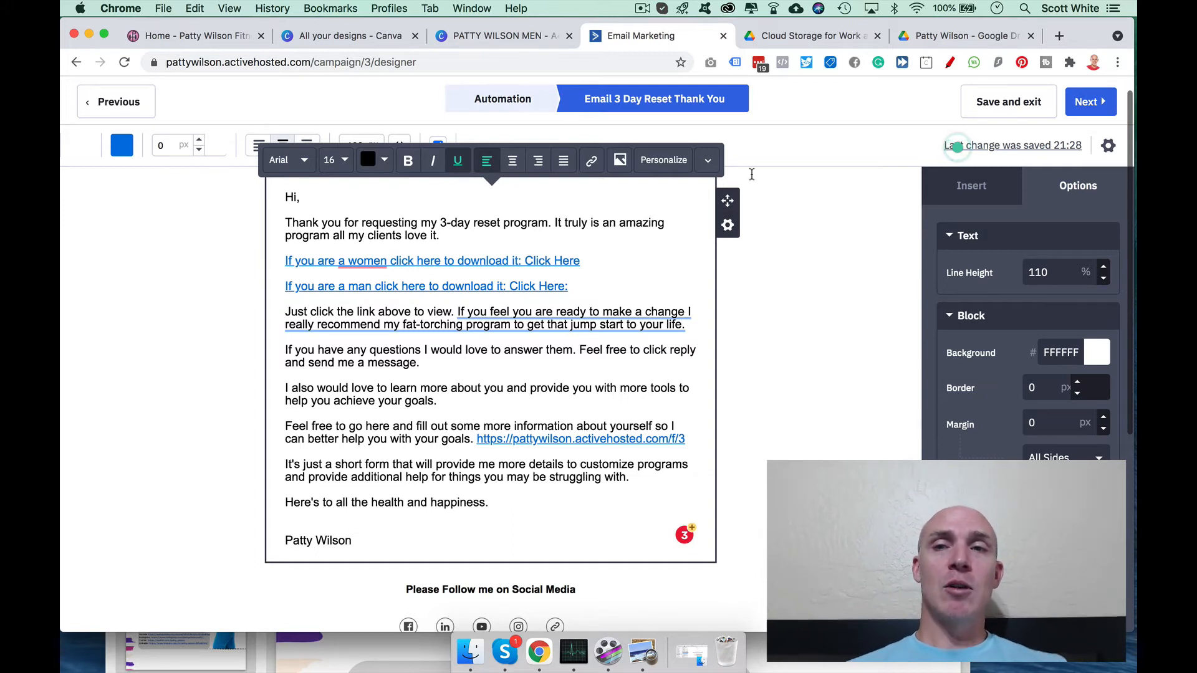
Step: Go to bitly.com in a new tab, log in with saved credentials, and open Create Link
{"action": "left_click", "coordinate": [1061, 36]}
{"action": "type", "text": "bitly.com"}
{"action": "key", "text": "Return"}
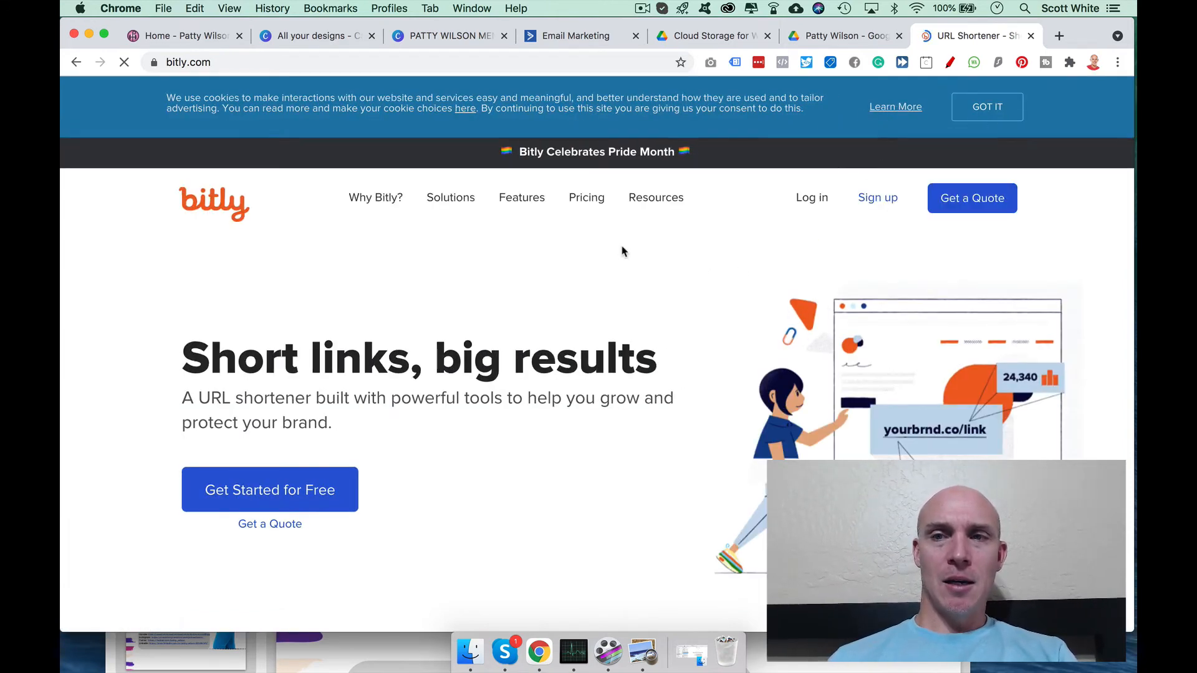
{"action": "scroll", "coordinate": [623, 252], "scroll_direction": "down", "scroll_amount": 1}
{"action": "left_click", "coordinate": [810, 168]}
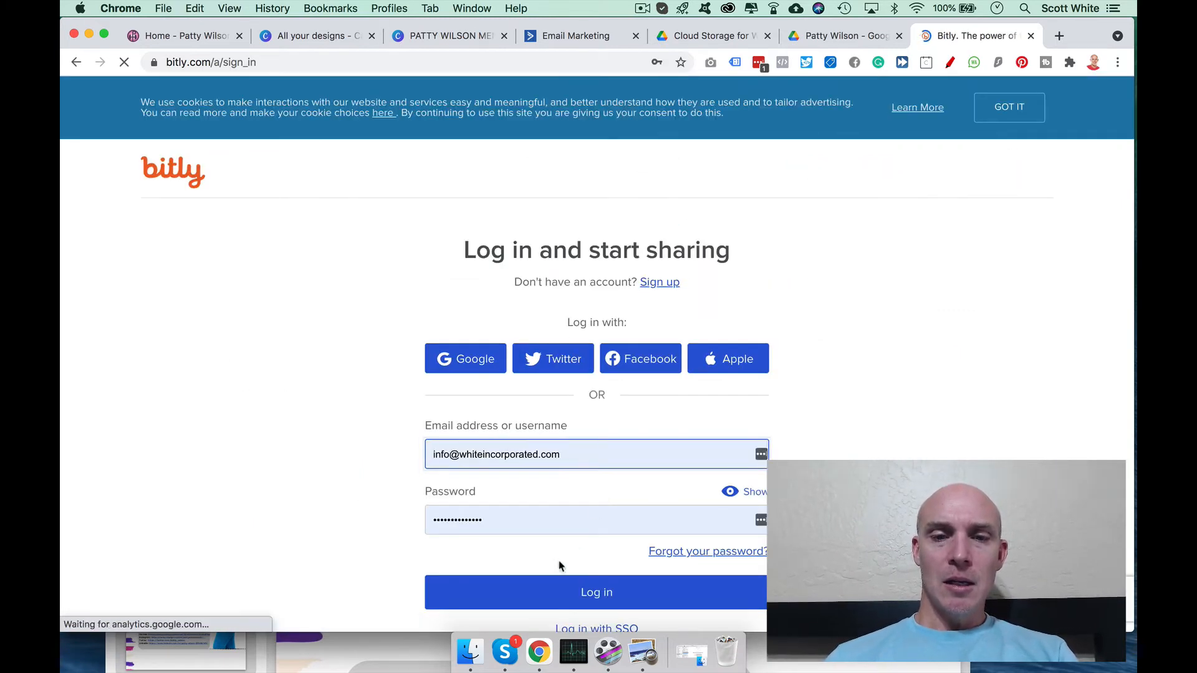
{"action": "left_click", "coordinate": [566, 589]}
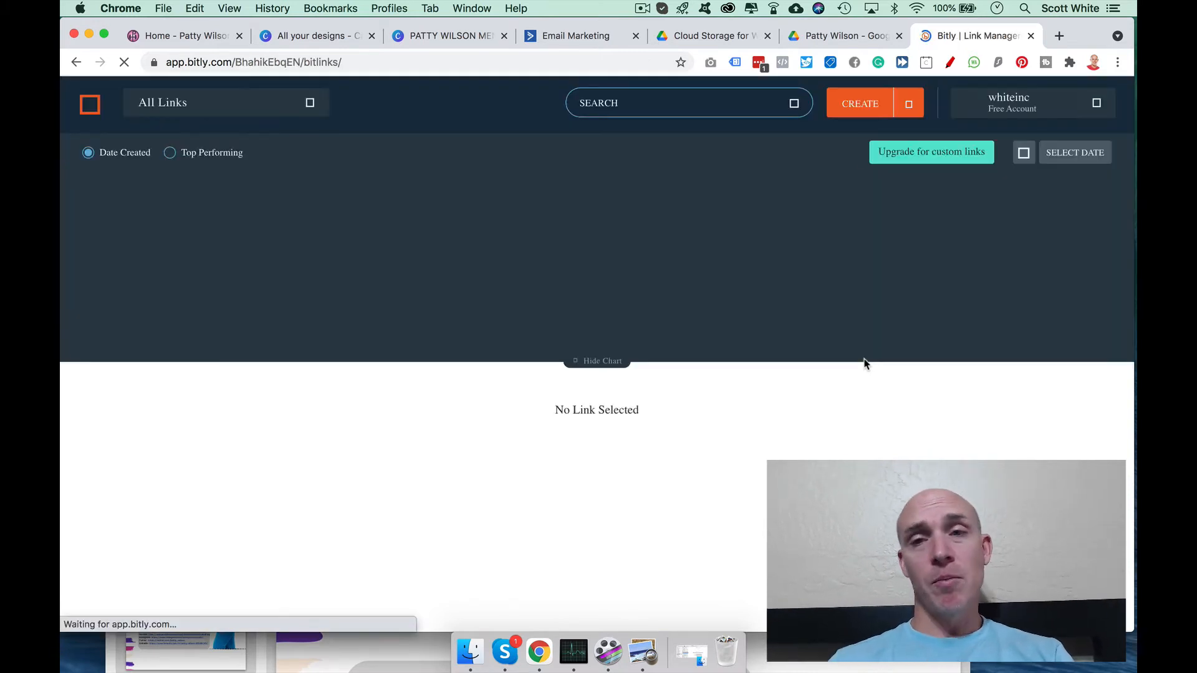
{"action": "left_click", "coordinate": [864, 110]}
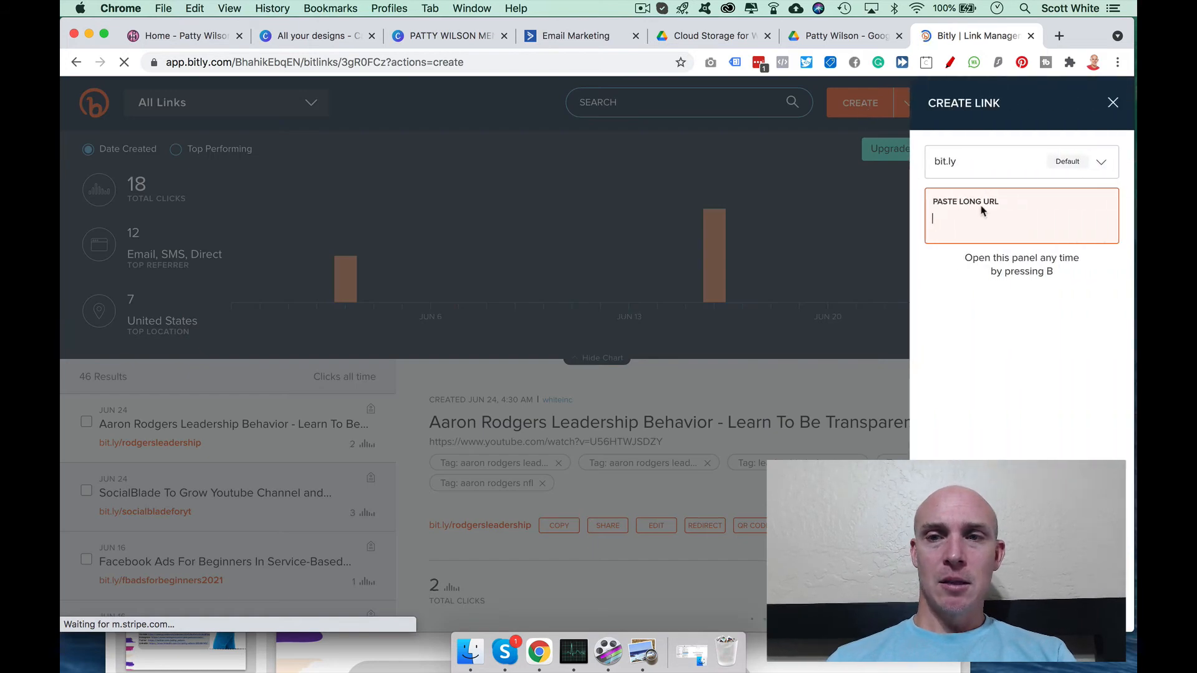
{"action": "key", "text": "super+v"}
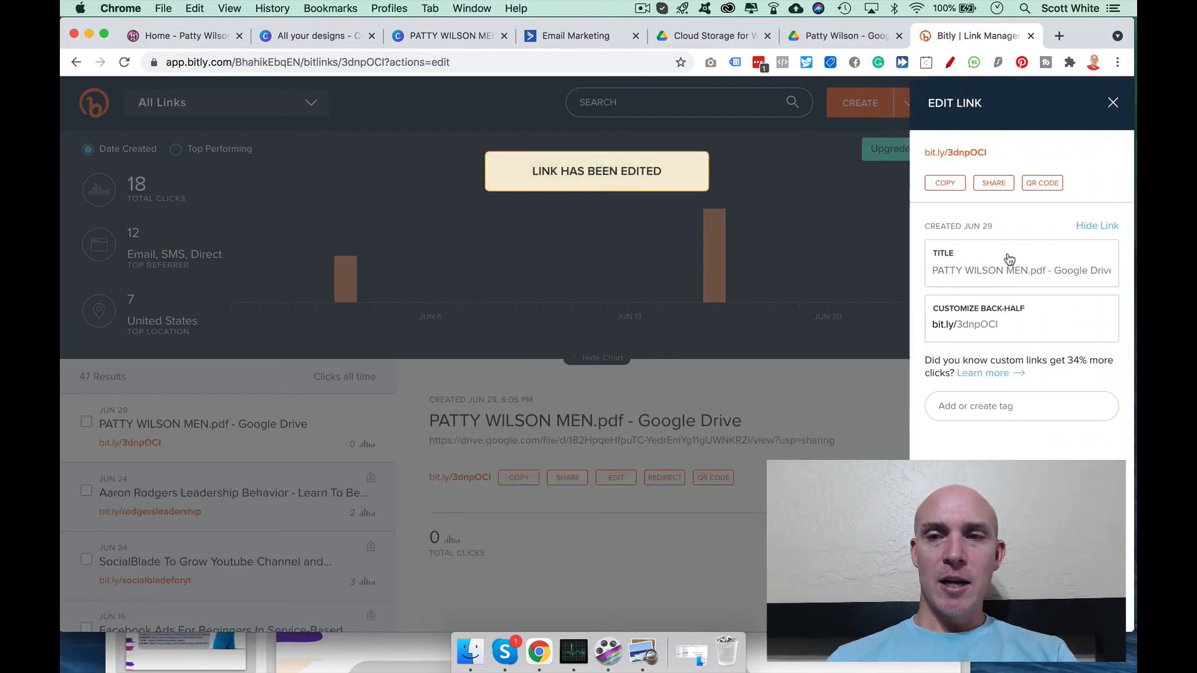
{"action": "left_click_drag", "start_coordinate": [1017, 323], "coordinate": [956, 324]}
{"action": "type", "text": "menreset"}
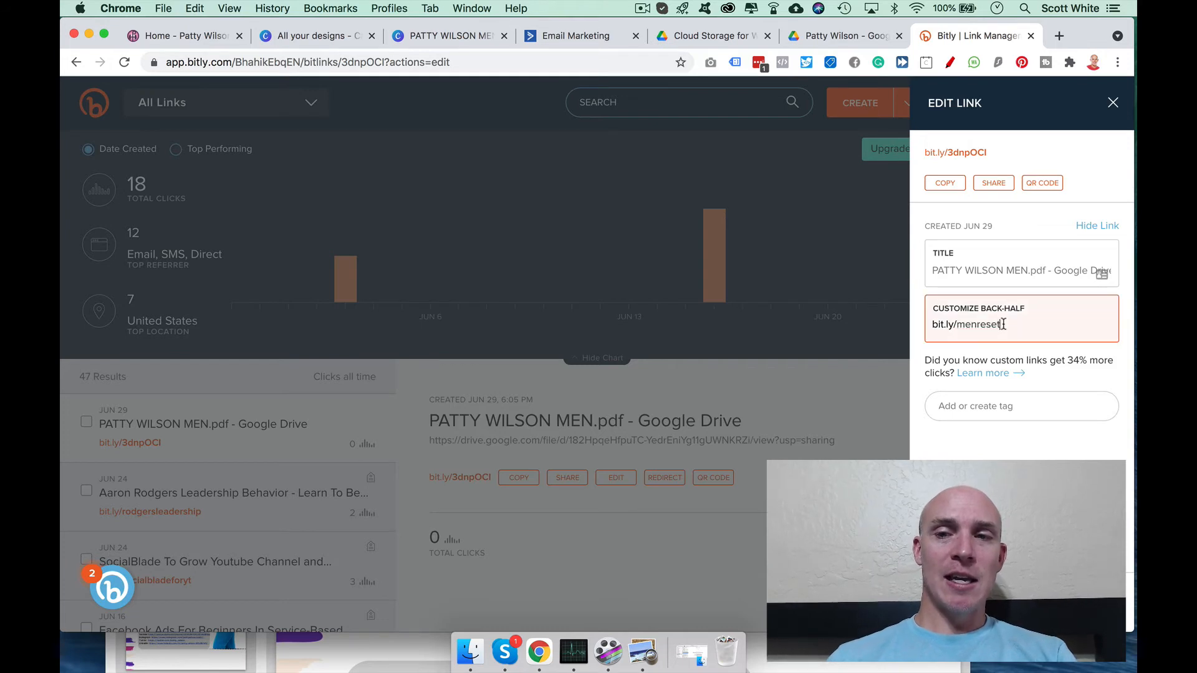
{"action": "left_click_drag", "start_coordinate": [1002, 324], "coordinate": [935, 329]}
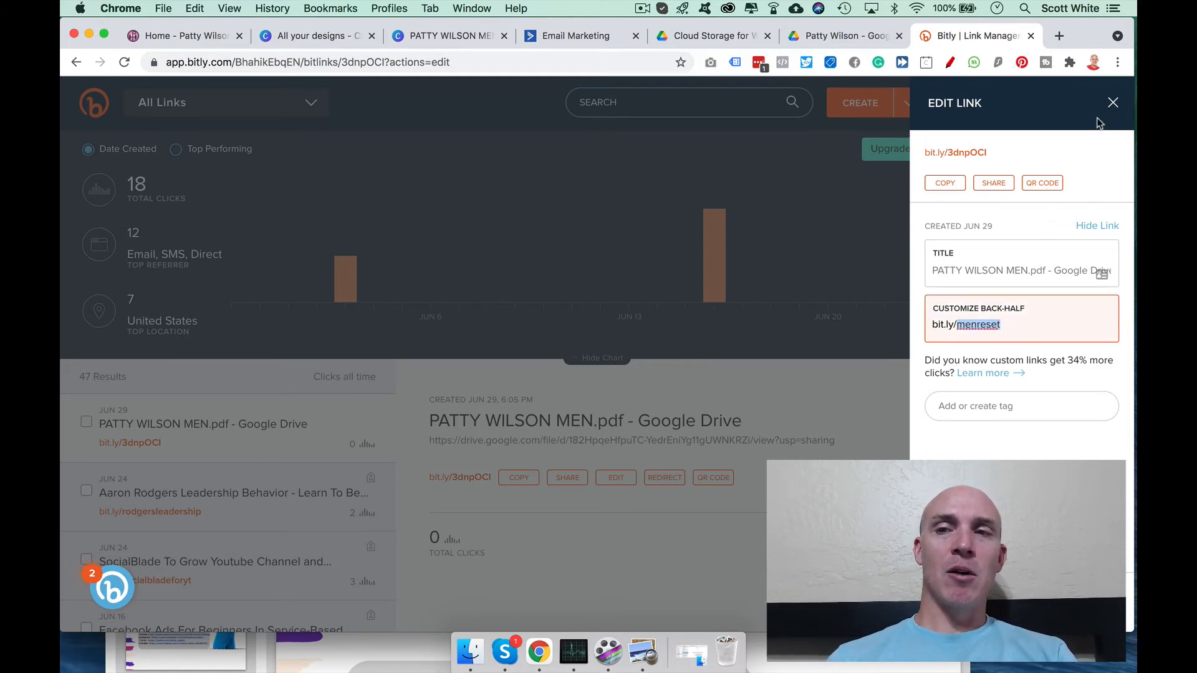
{"action": "left_click", "coordinate": [1112, 102]}
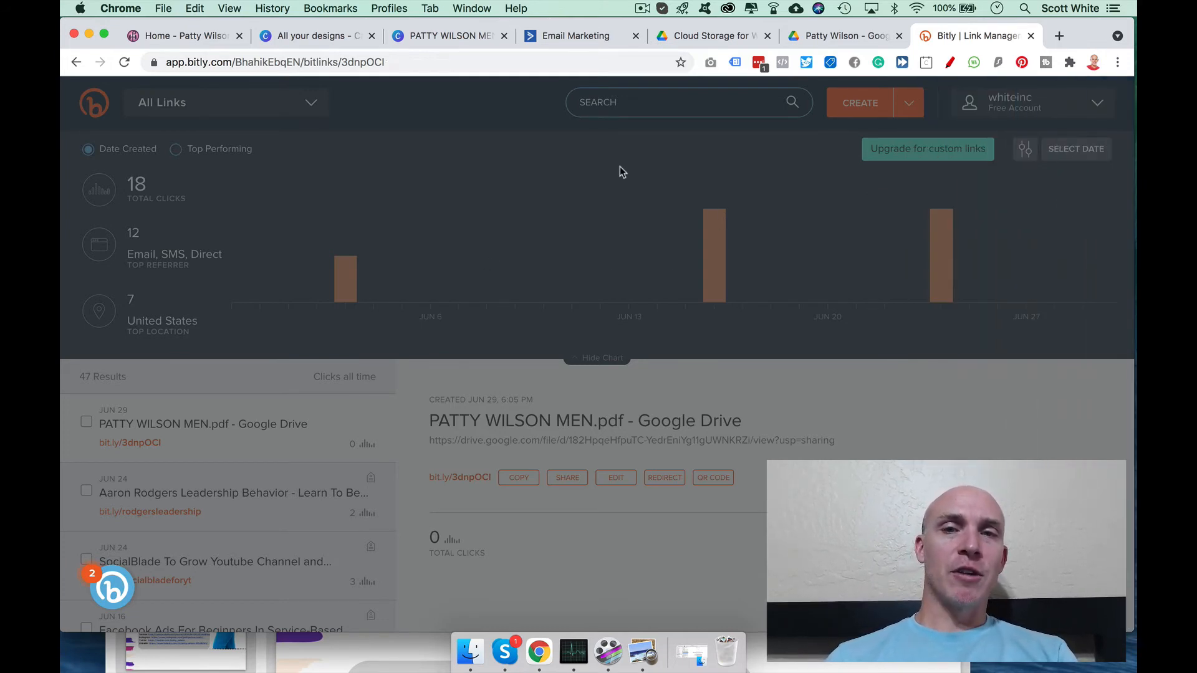
{"action": "scroll", "coordinate": [599, 368], "scroll_direction": "down", "scroll_amount": 1}
{"action": "scroll", "coordinate": [599, 367], "scroll_direction": "up", "scroll_amount": 1}
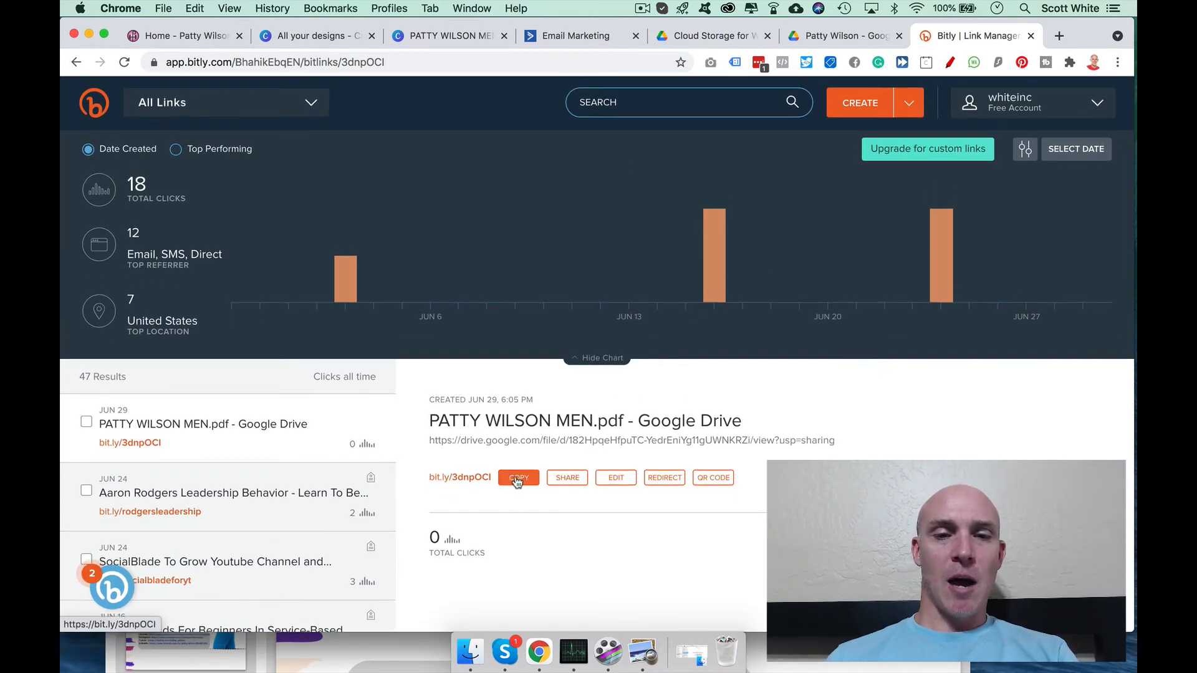
{"action": "left_click", "coordinate": [615, 478]}
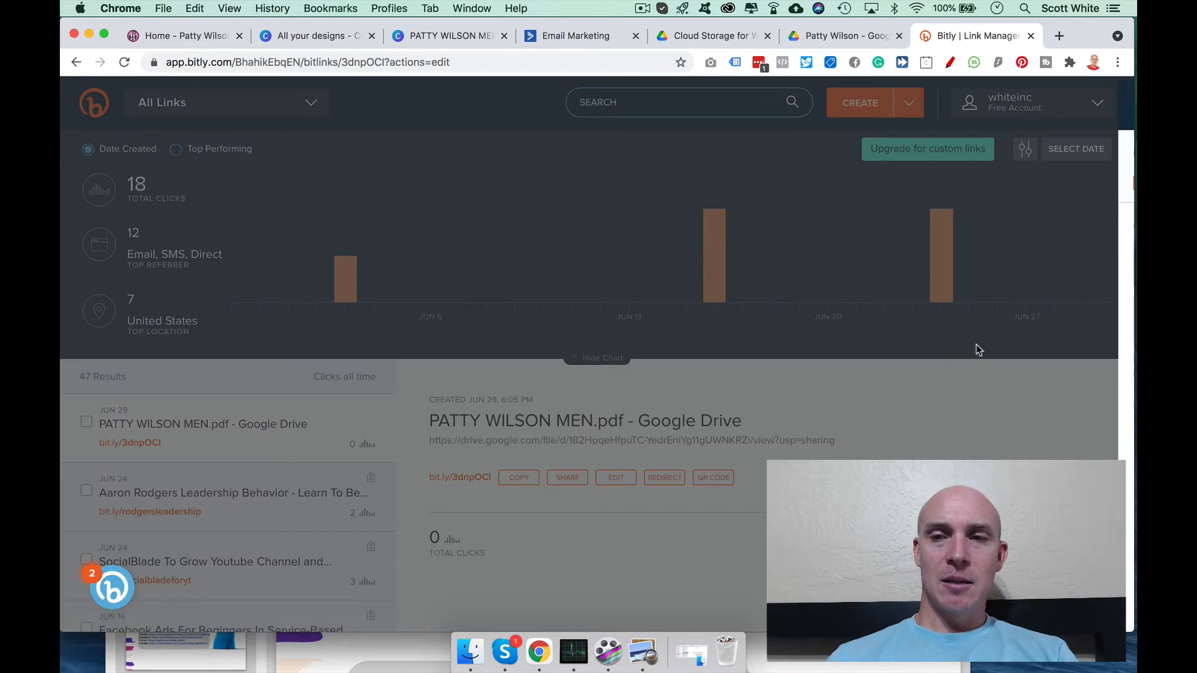
{"action": "double_click", "coordinate": [1021, 329]}
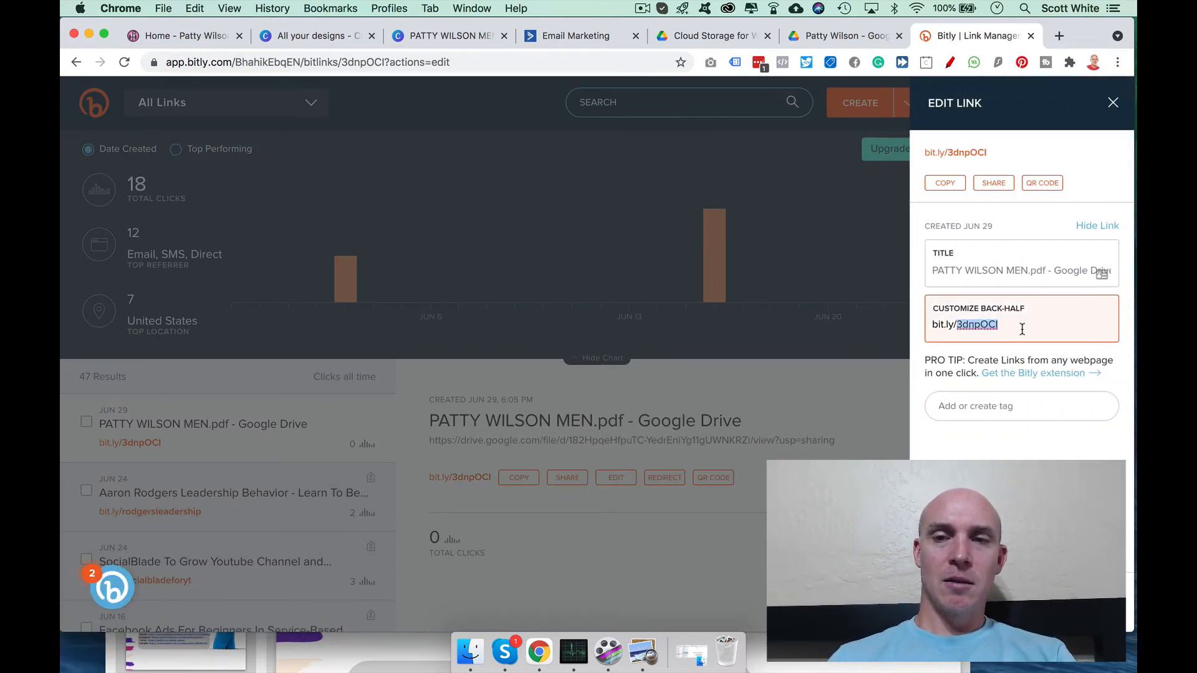
{"action": "type", "text": "menre"}
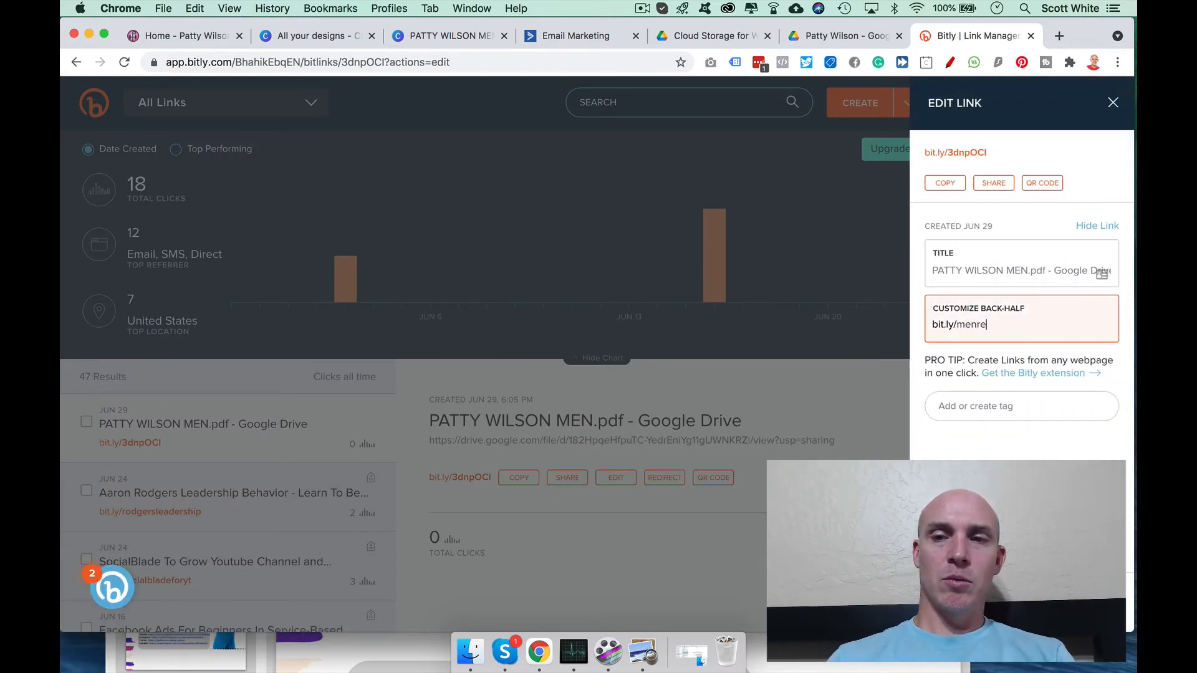
{"action": "type", "text": "set"}
{"action": "key", "text": "Return"}
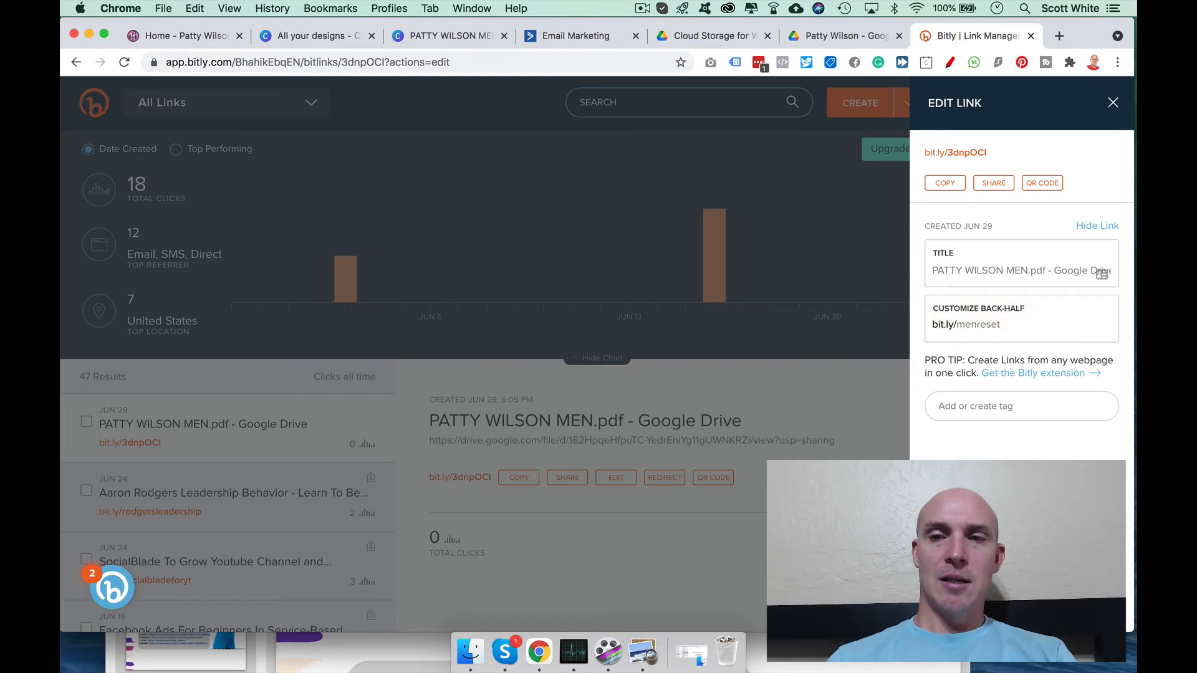
{"action": "double_click", "coordinate": [979, 324]}
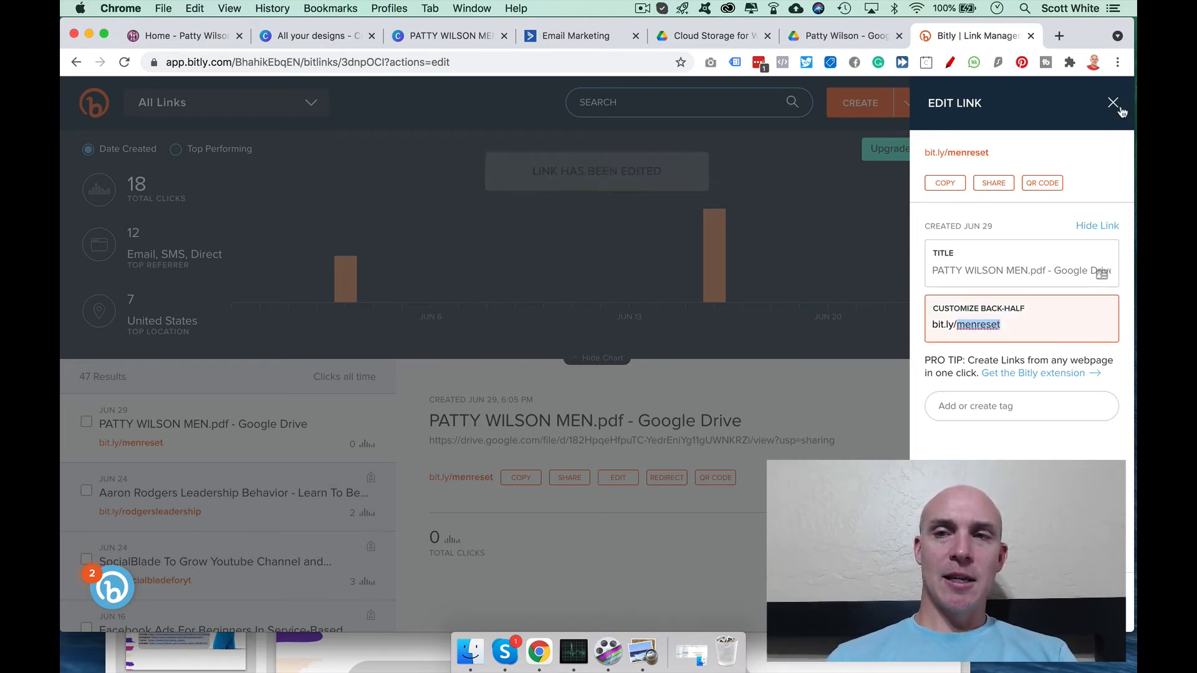
{"action": "left_click", "coordinate": [1113, 102]}
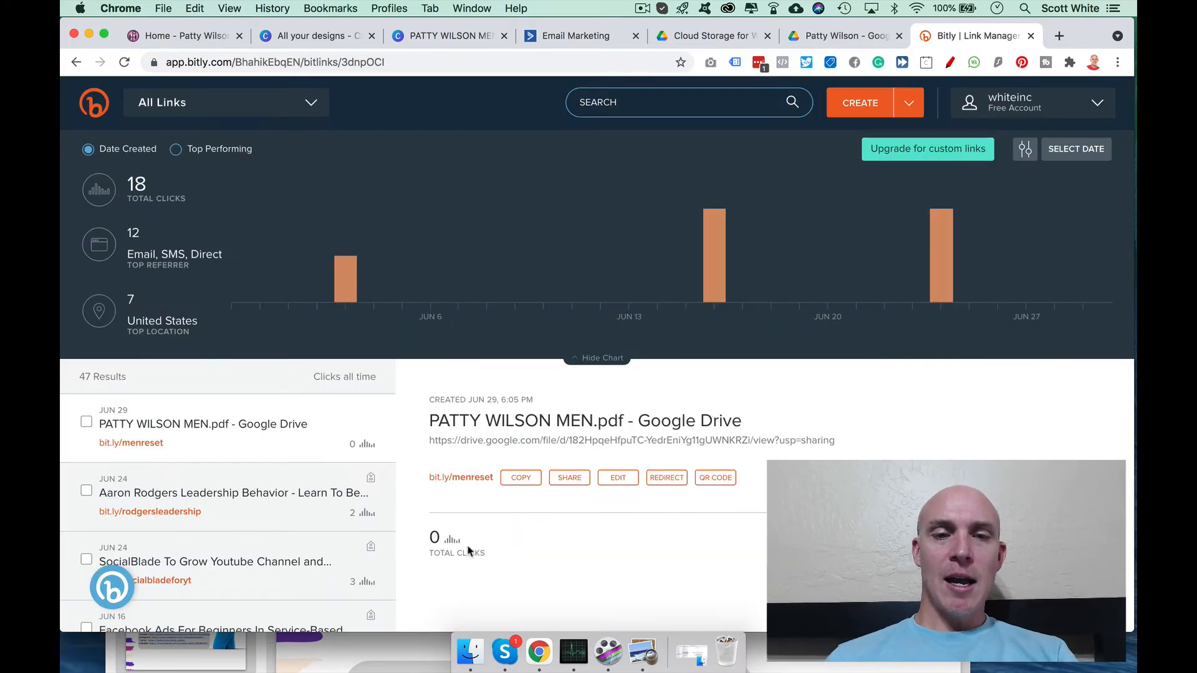
{"action": "left_click", "coordinate": [521, 479]}
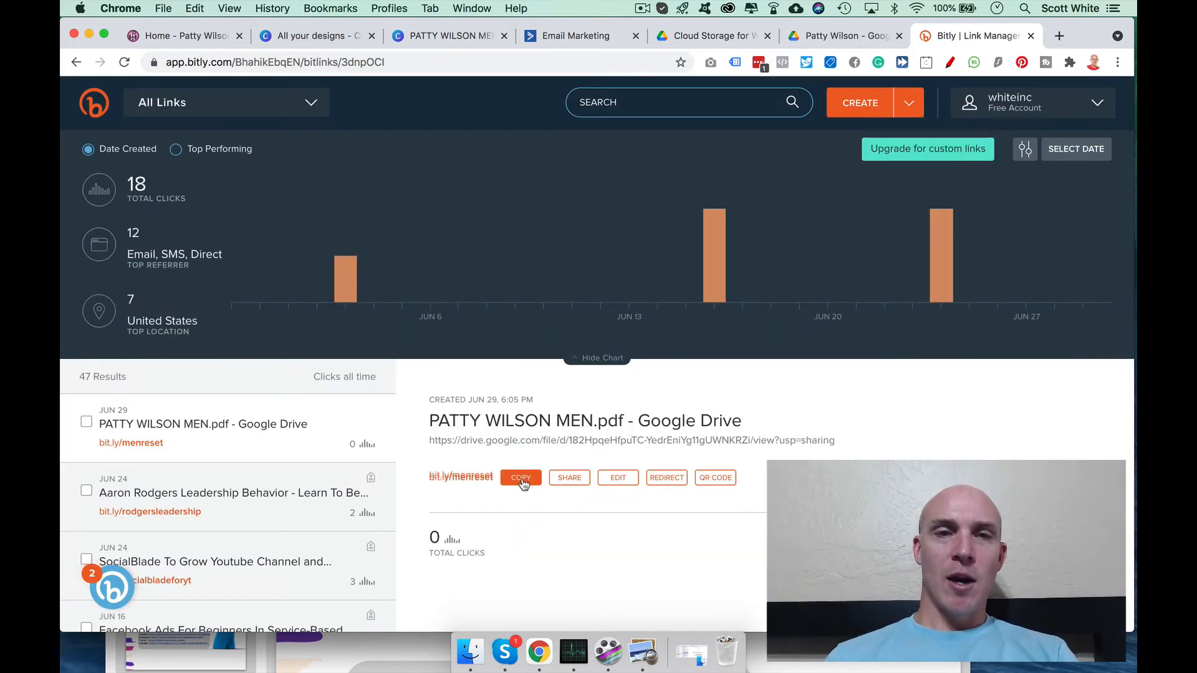
{"action": "left_click", "coordinate": [576, 38]}
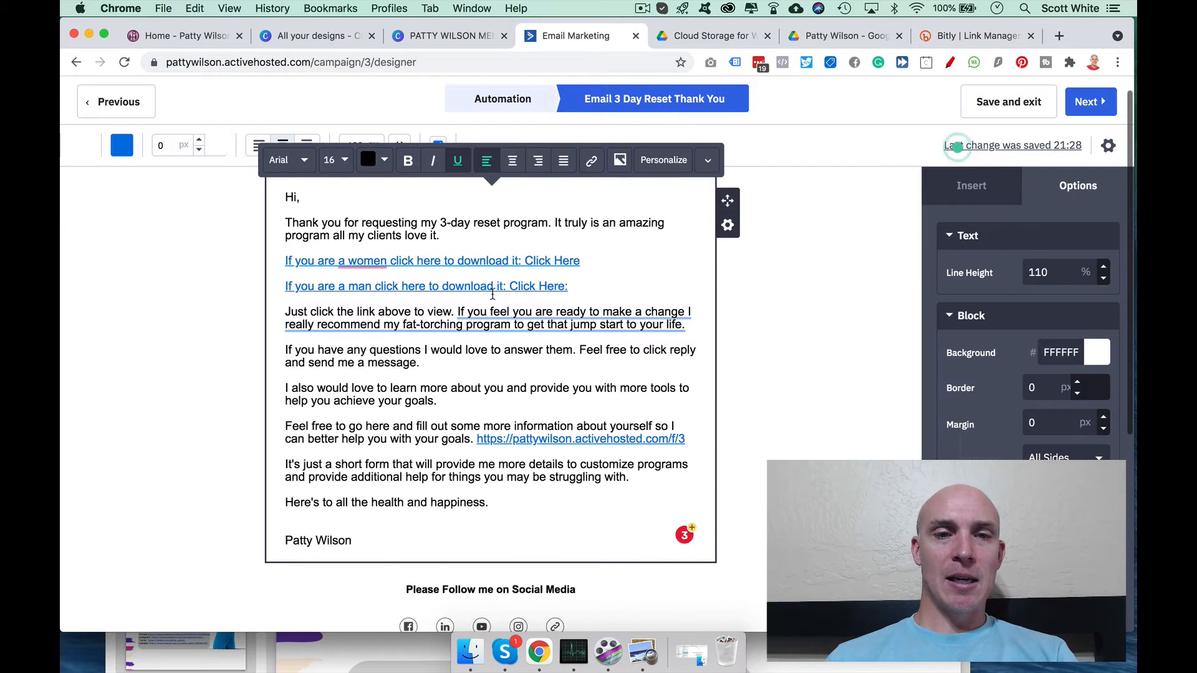
{"action": "left_click", "coordinate": [614, 288]}
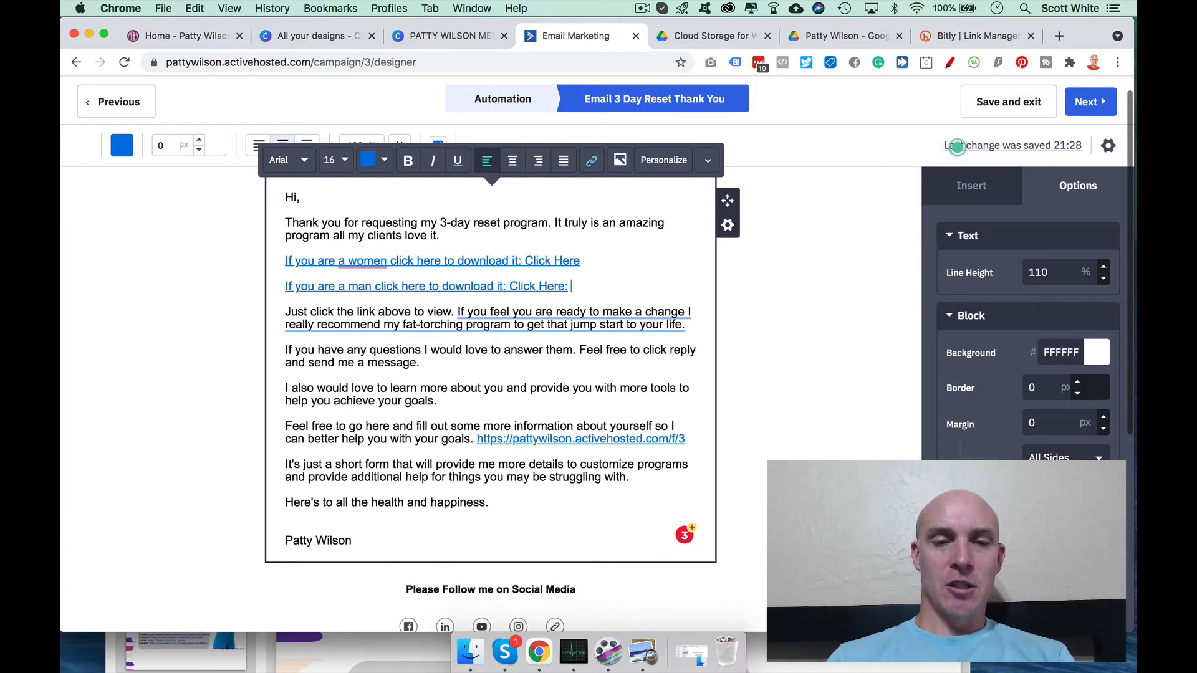
{"action": "key", "text": "super+v"}
{"action": "left_click", "coordinate": [619, 261]}
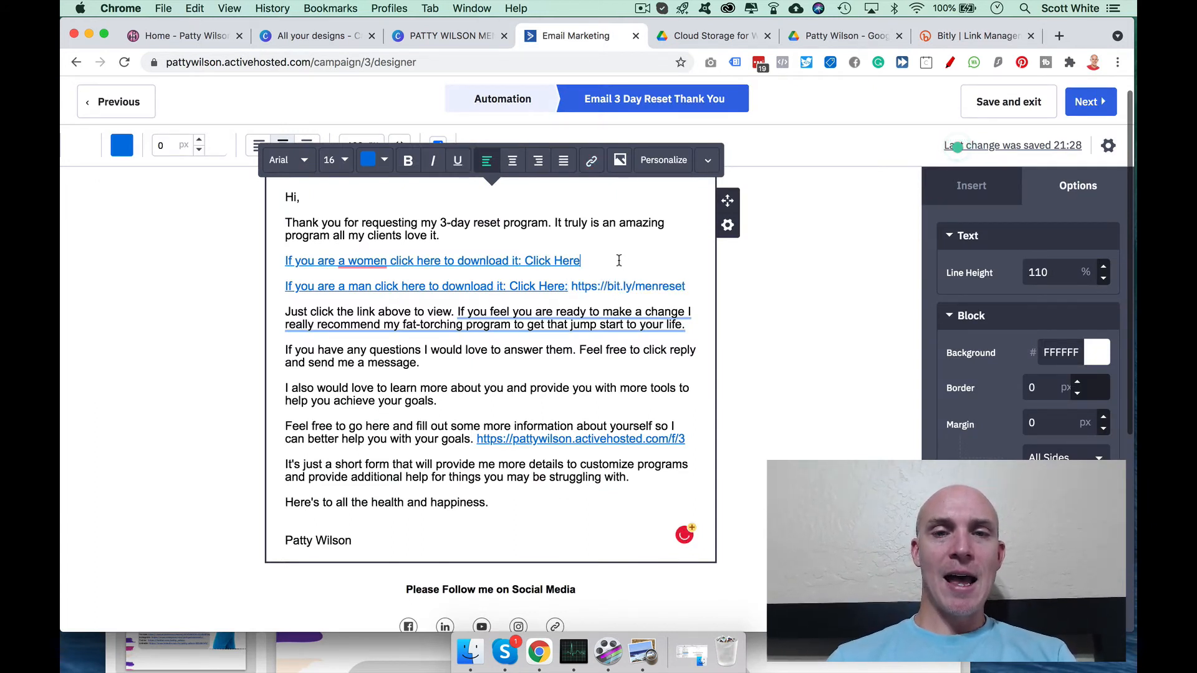
{"action": "type", "text": ":"}
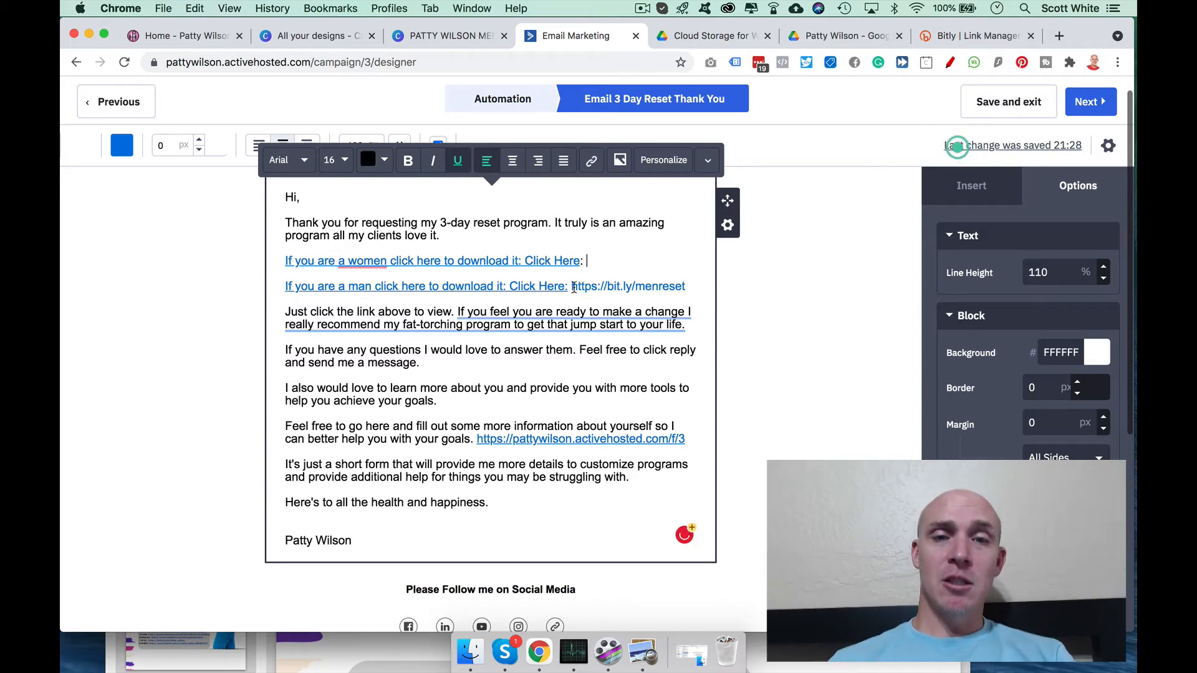
{"action": "left_click_drag", "start_coordinate": [571, 287], "coordinate": [685, 283]}
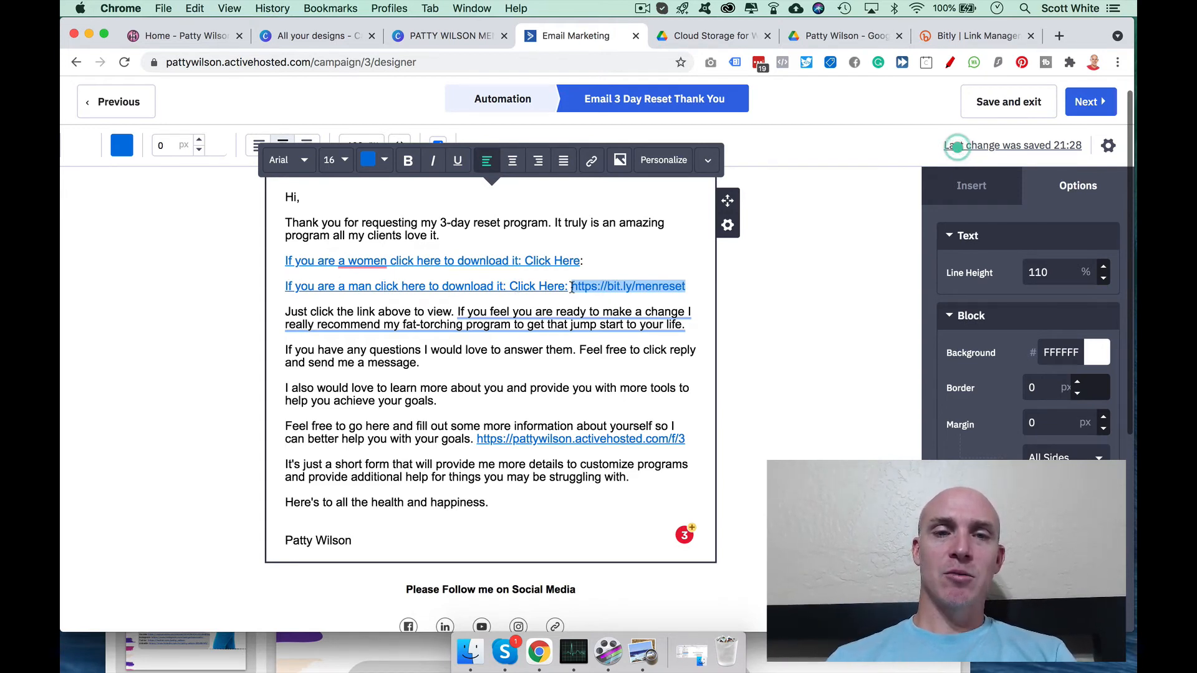
{"action": "left_click", "coordinate": [686, 286]}
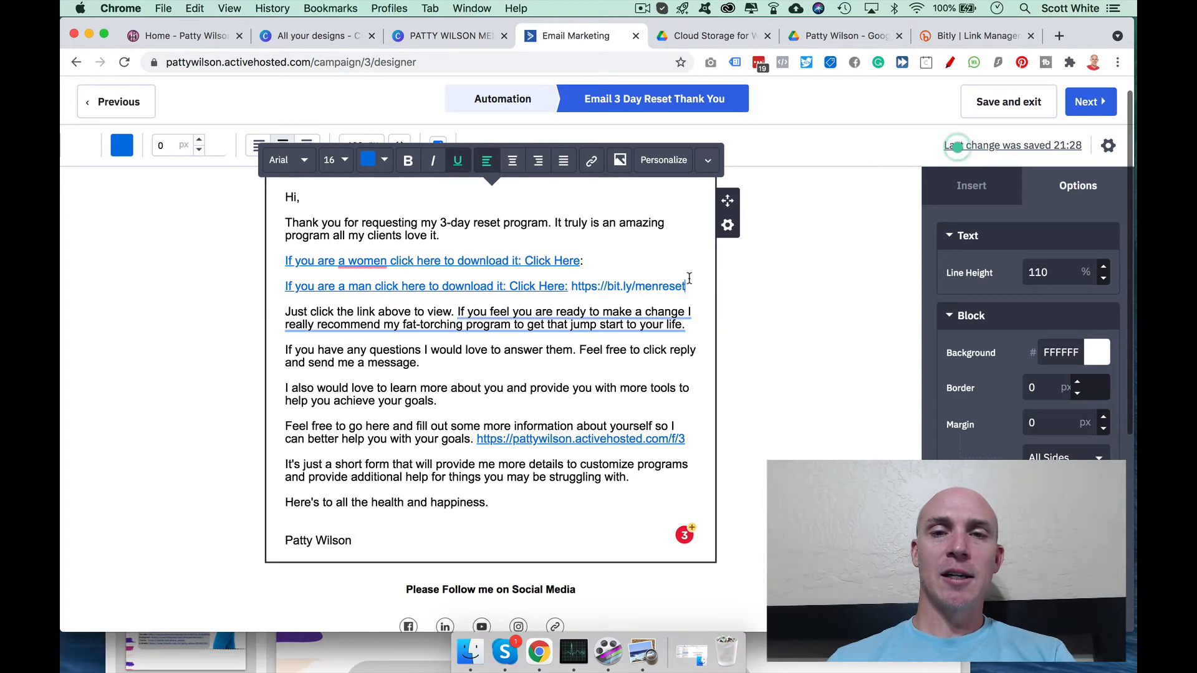
{"action": "left_click_drag", "start_coordinate": [686, 286], "coordinate": [572, 284]}
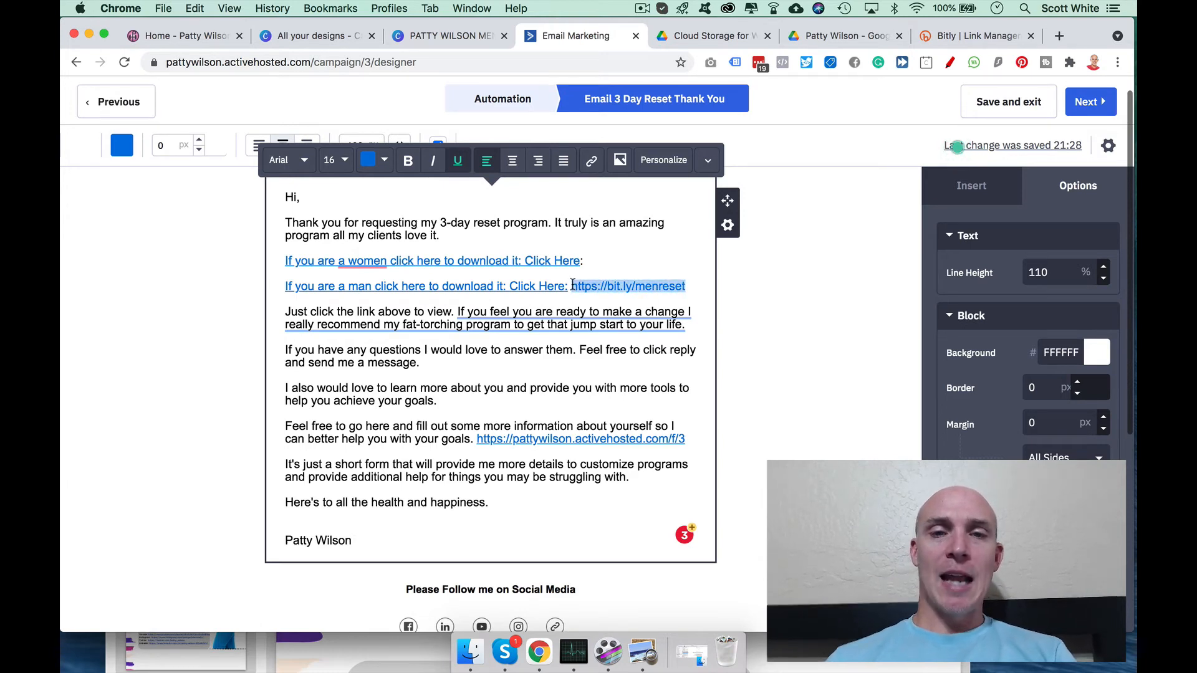
{"action": "key", "text": "BackSpace"}
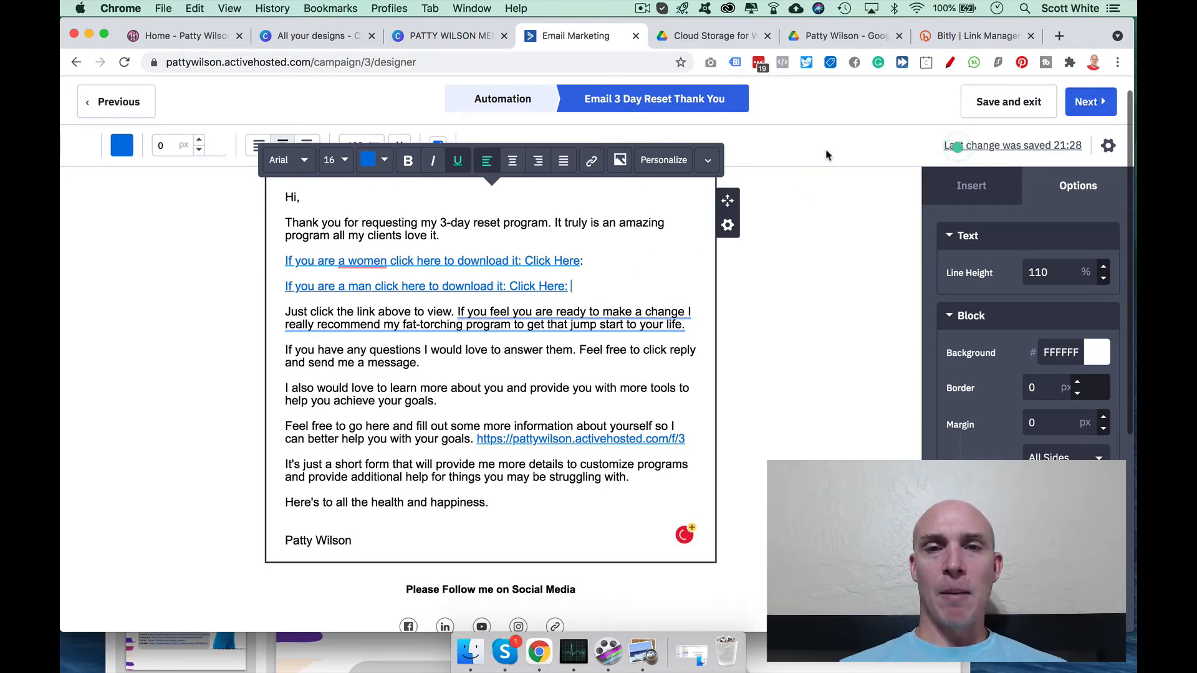
Step: Review the '3 Day Reset - Thank you' campaign summary and finish the email
{"action": "left_click", "coordinate": [1089, 102]}
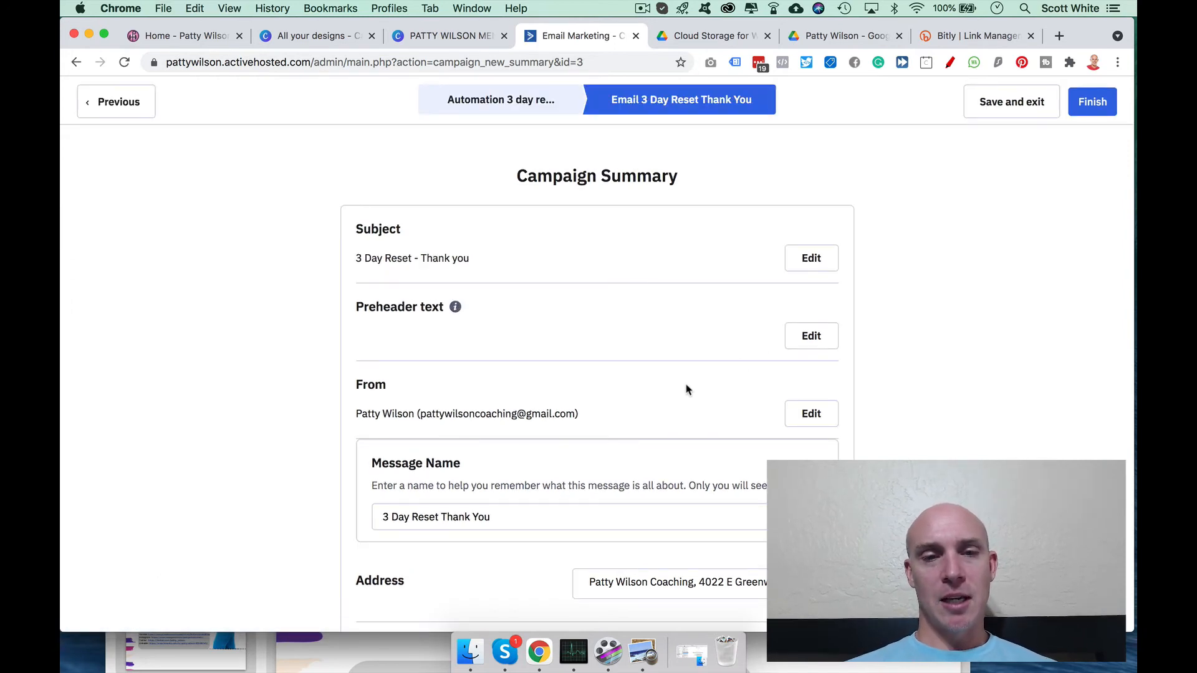
{"action": "scroll", "coordinate": [685, 380], "scroll_direction": "down", "scroll_amount": 5}
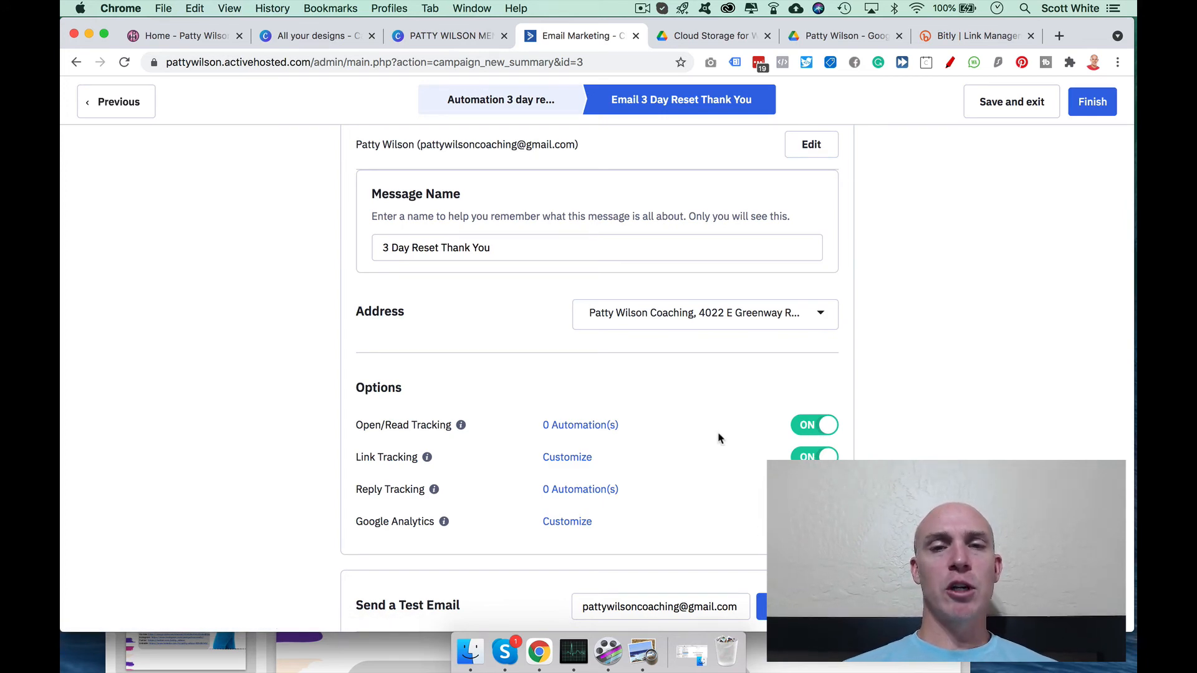
{"action": "scroll", "coordinate": [717, 437], "scroll_direction": "down", "scroll_amount": 5}
{"action": "scroll", "coordinate": [717, 436], "scroll_direction": "up", "scroll_amount": 15}
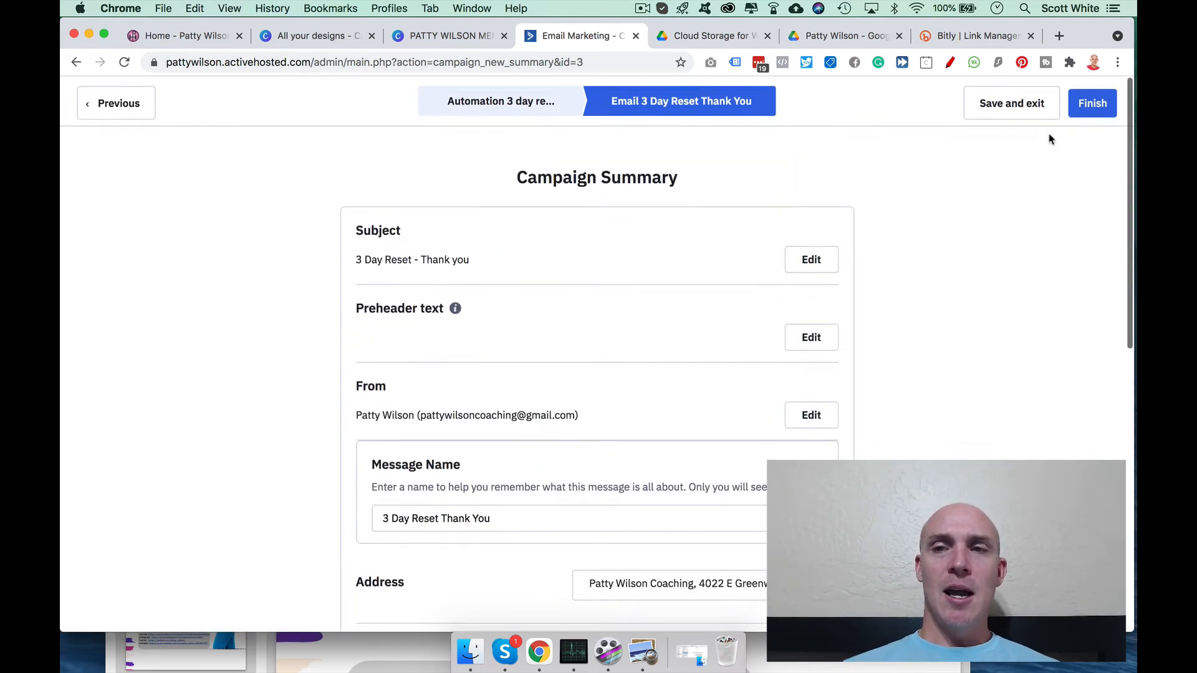
{"action": "left_click", "coordinate": [1091, 102]}
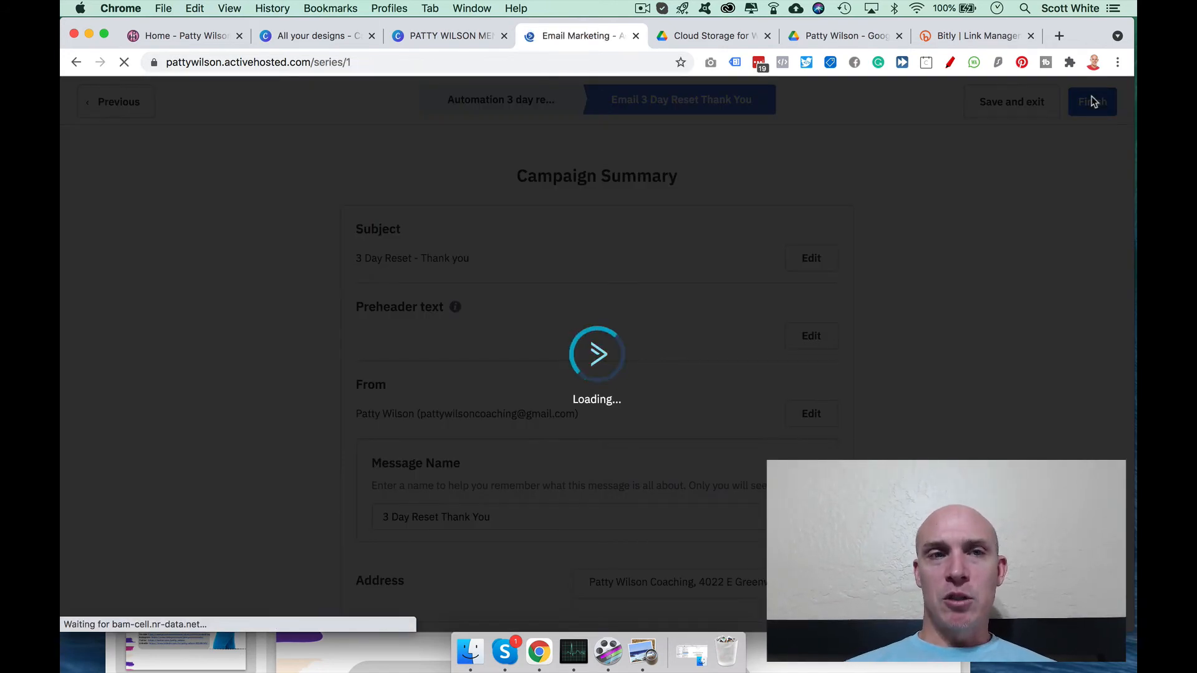
Step: Switch to the 'Home - Patty Wilson' page showing the free 3 Day Reset signup form
{"action": "left_click", "coordinate": [175, 39]}
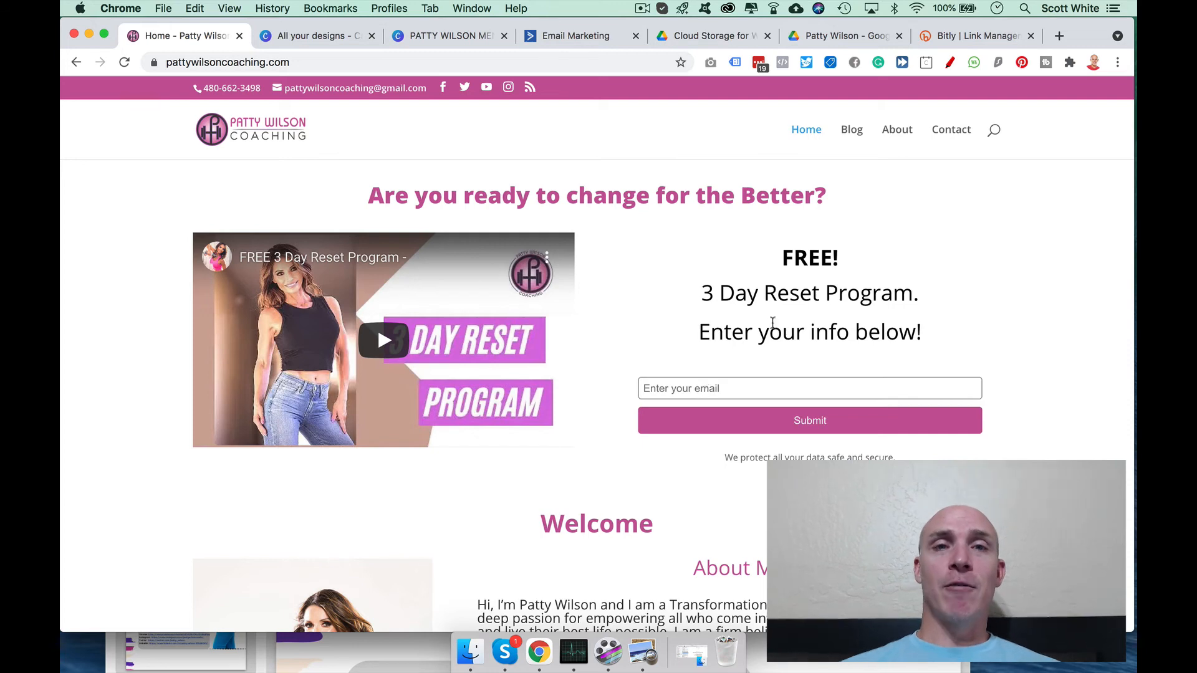
Step: Return to the 3 day reset automation via the Email Marketing tab
{"action": "left_click", "coordinate": [576, 37]}
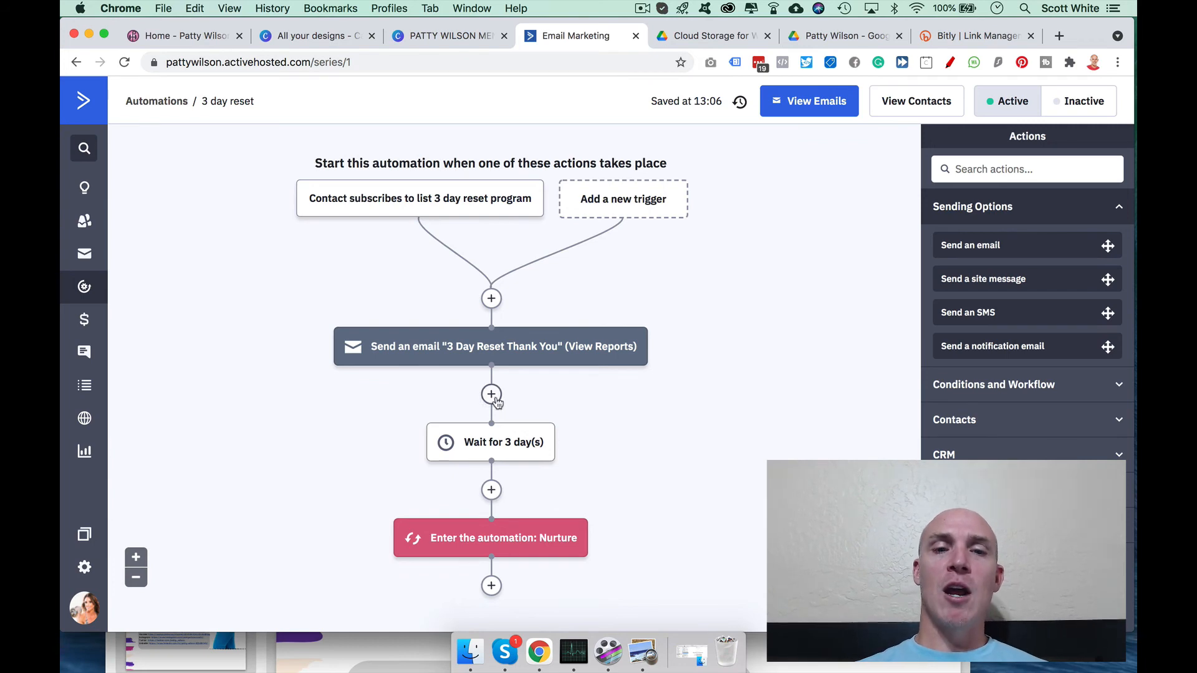
{"action": "left_click", "coordinate": [492, 490]}
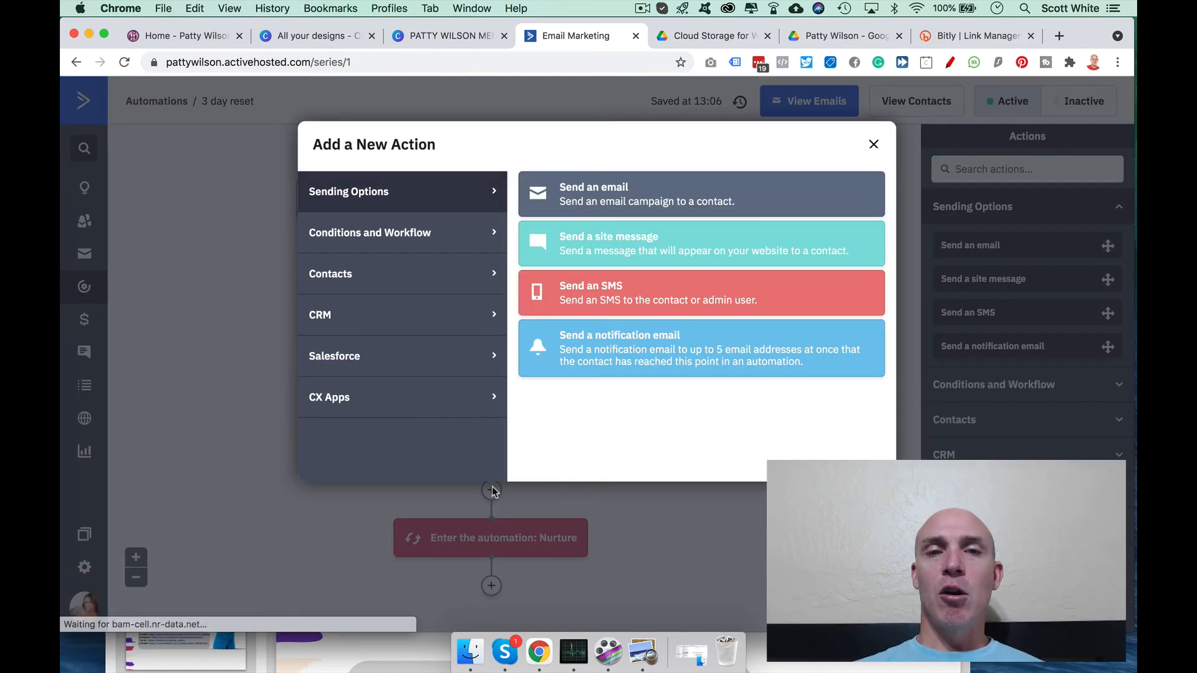
{"action": "left_click", "coordinate": [410, 236]}
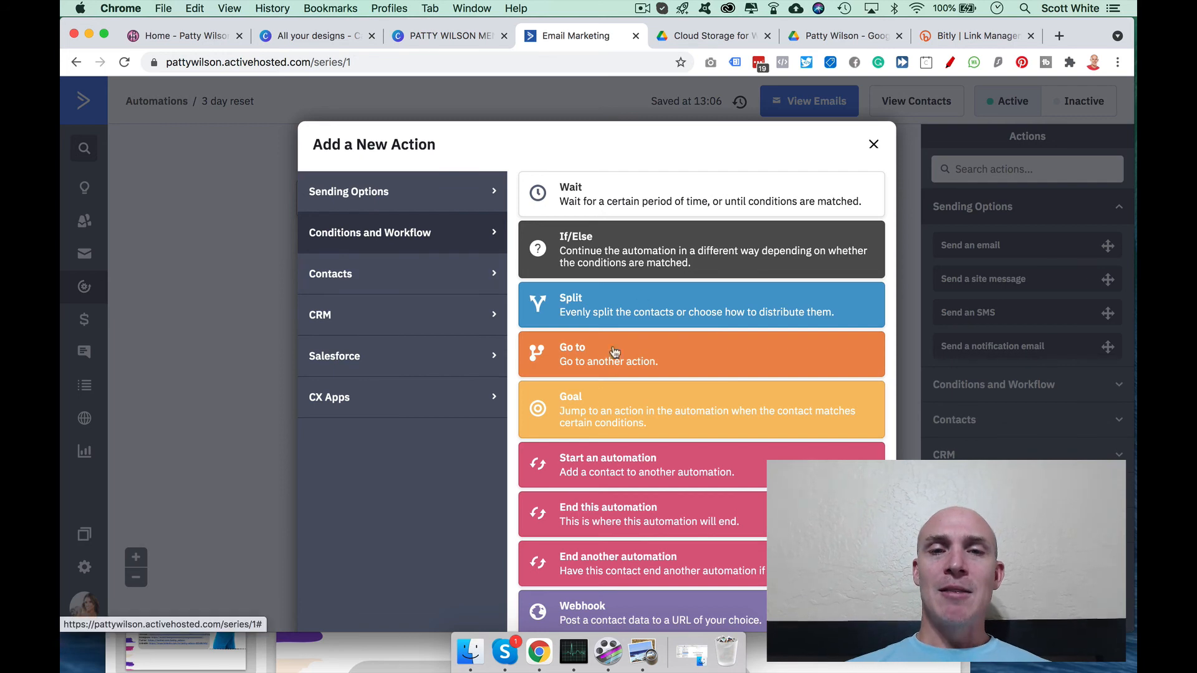
{"action": "left_click", "coordinate": [873, 144]}
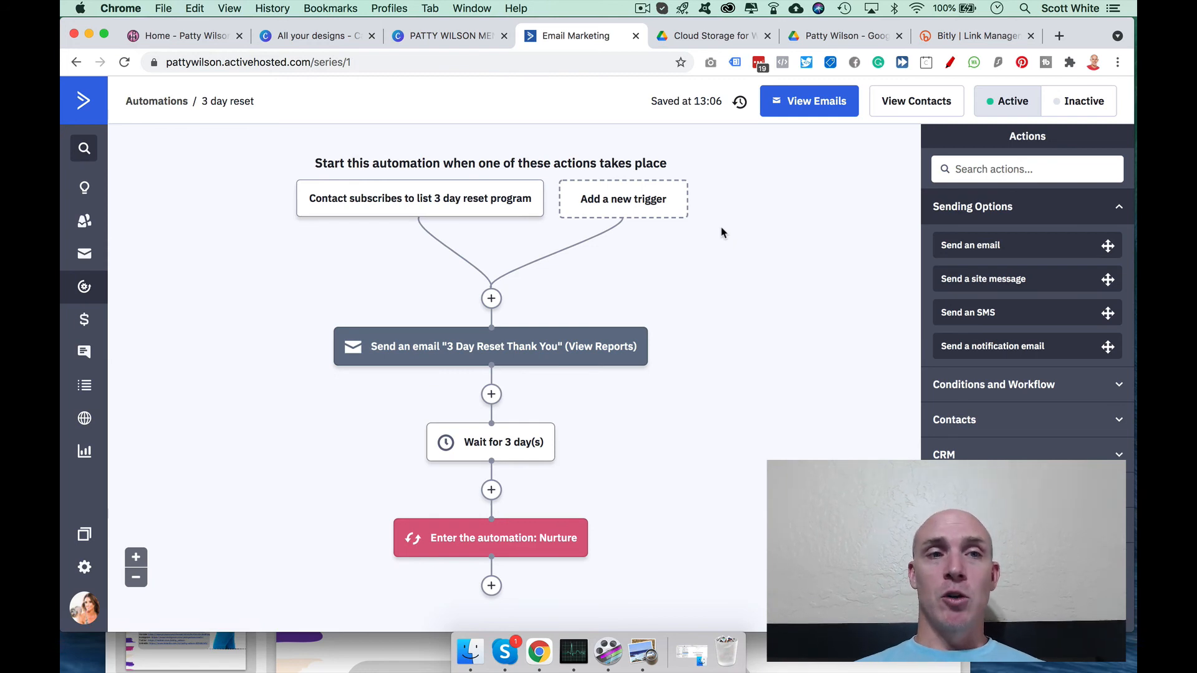
{"action": "left_click", "coordinate": [192, 36]}
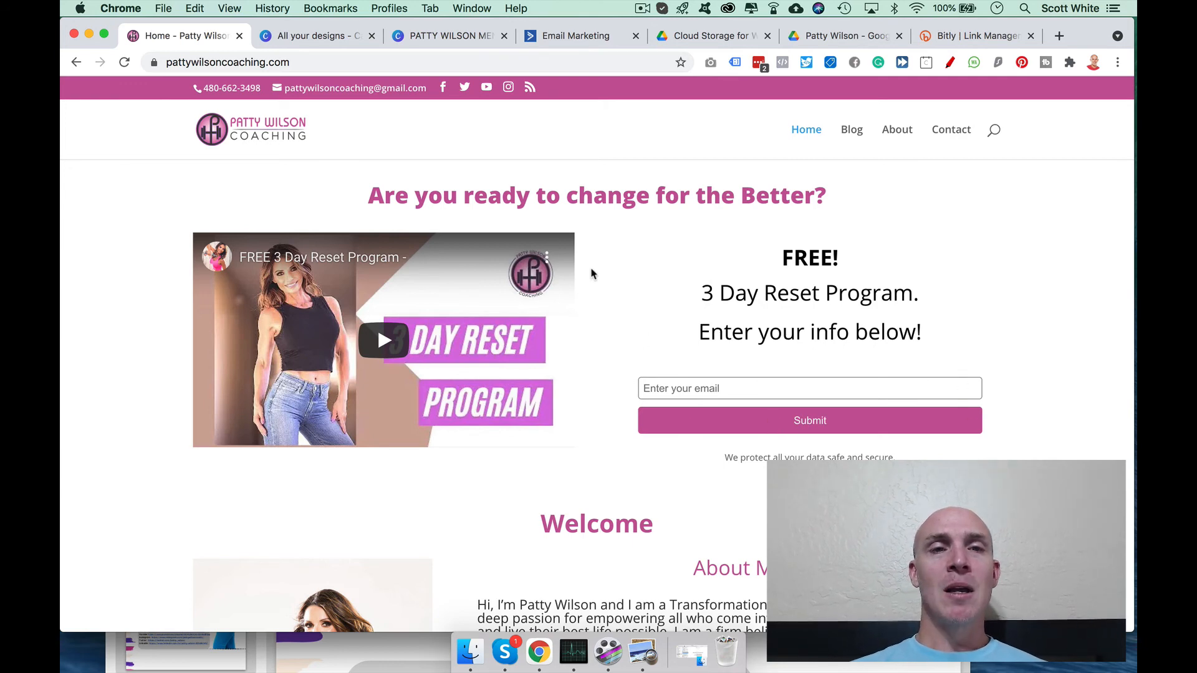
{"action": "left_click", "coordinate": [548, 38]}
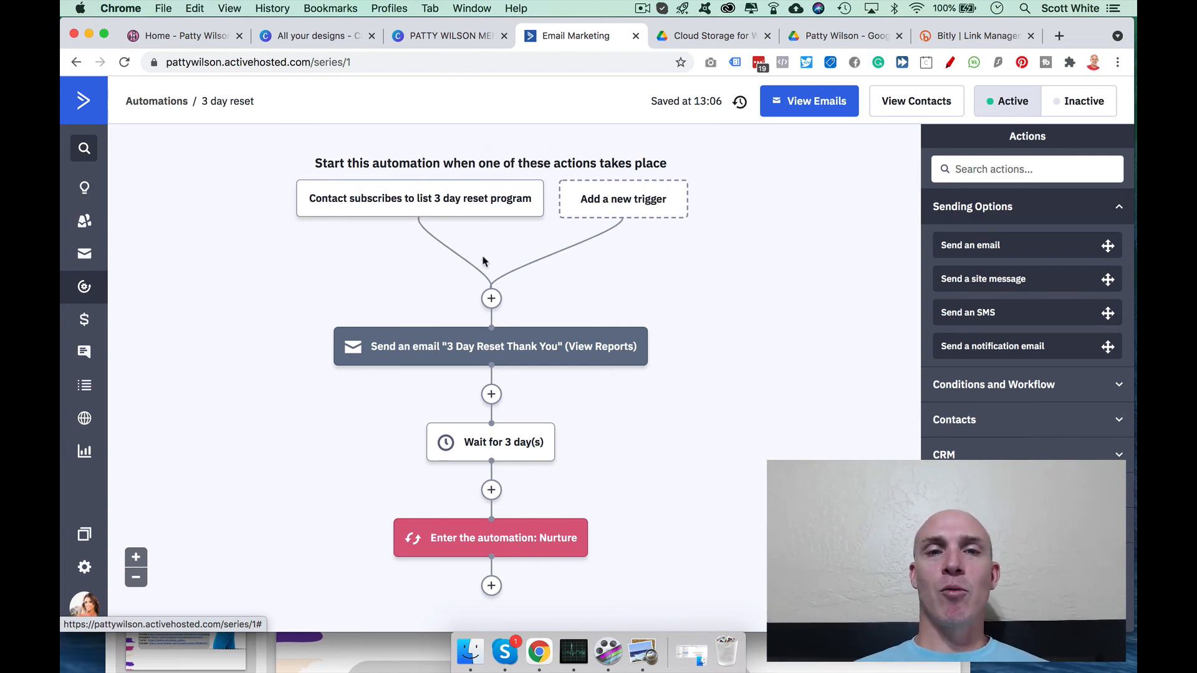
Step: Go back to the 'Home - Patty Wilson' coaching homepage with the 3 Day Reset signup form
{"action": "left_click", "coordinate": [182, 35]}
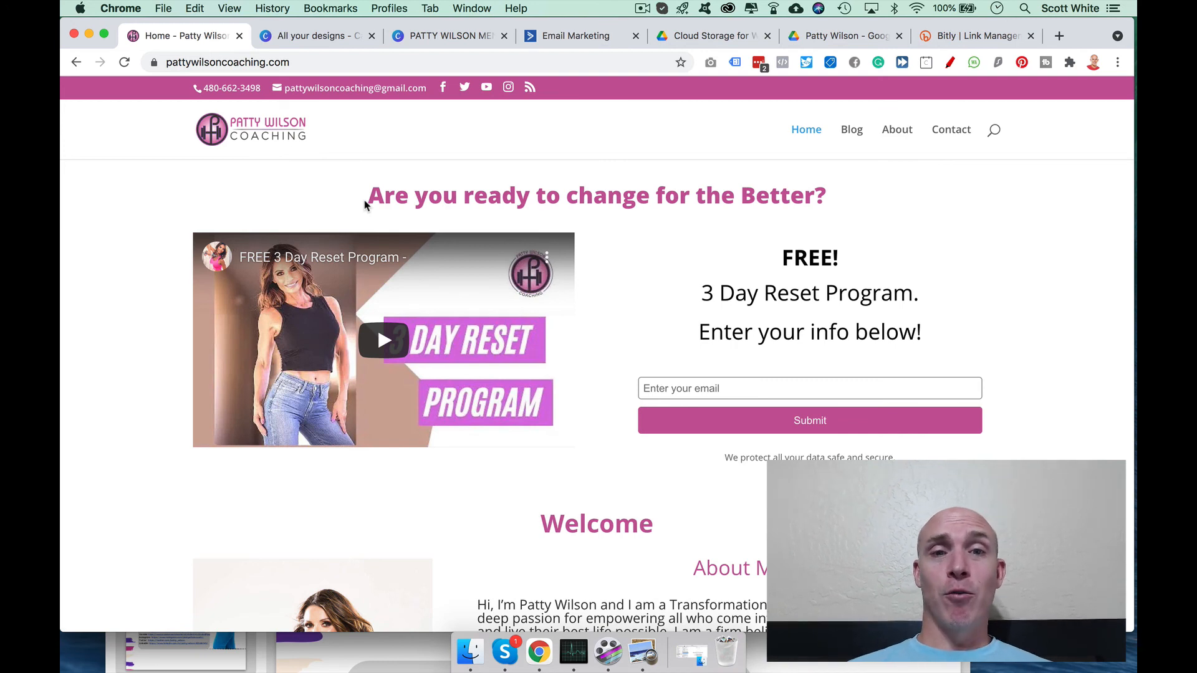